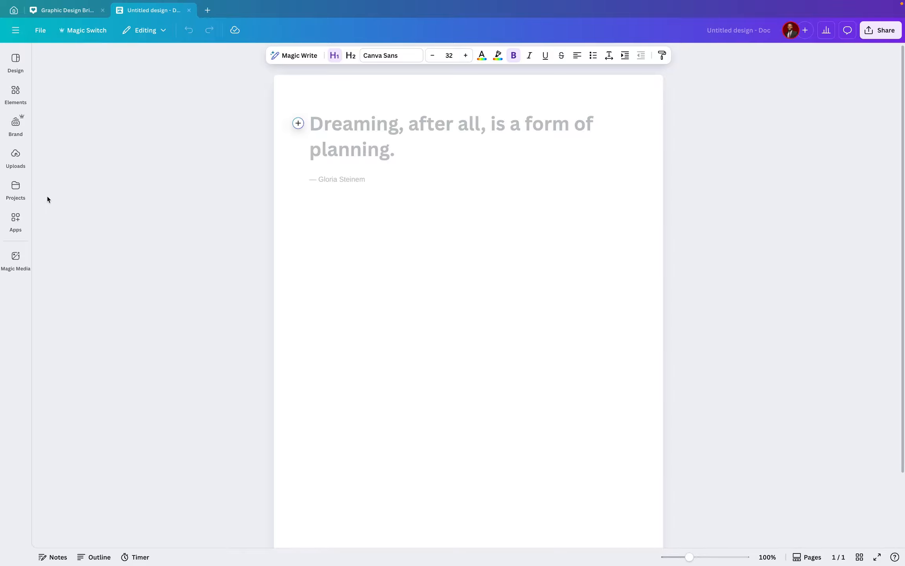
Search the design templates for market analysis and apply the 2030 Marketing Proposal template to the document
{"action": "left_click", "coordinate": [15, 63]}
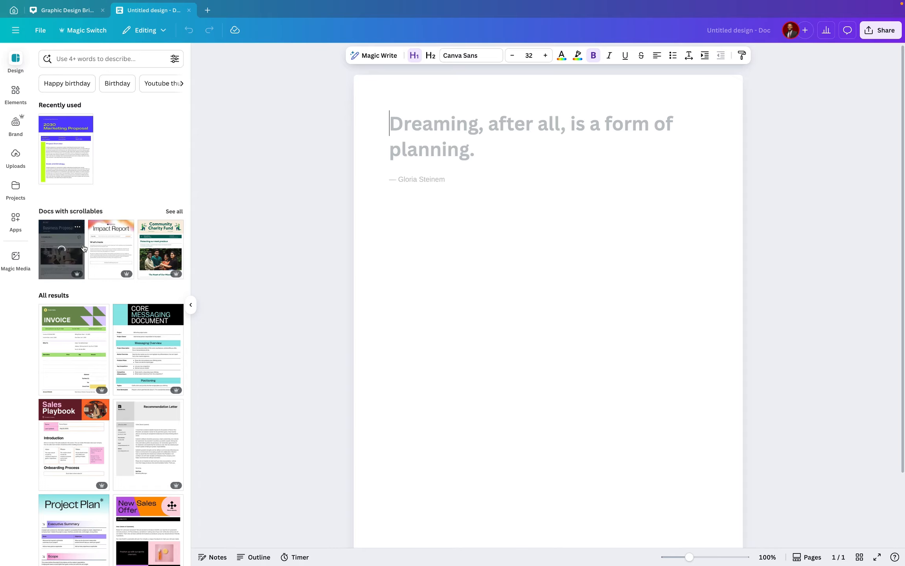
{"action": "left_click", "coordinate": [144, 364]}
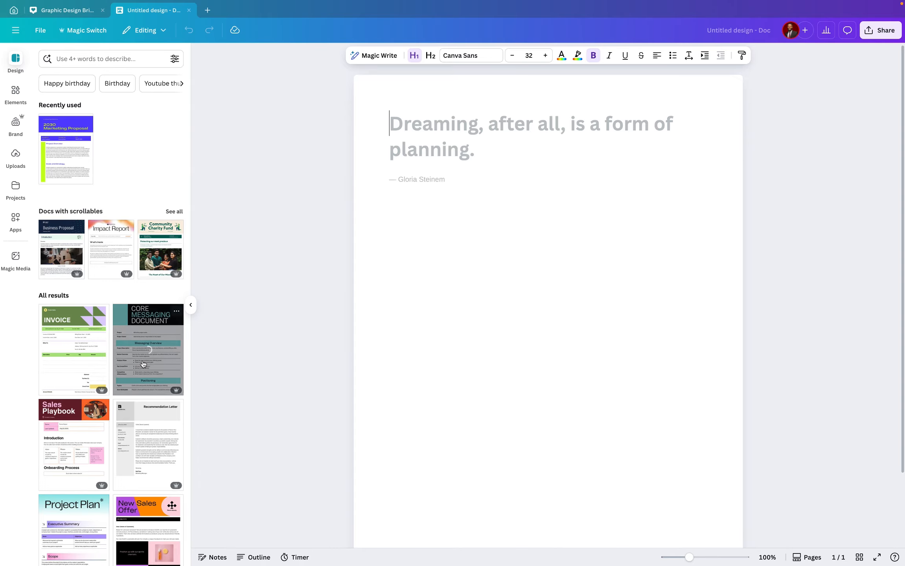
{"action": "left_click", "coordinate": [124, 61]}
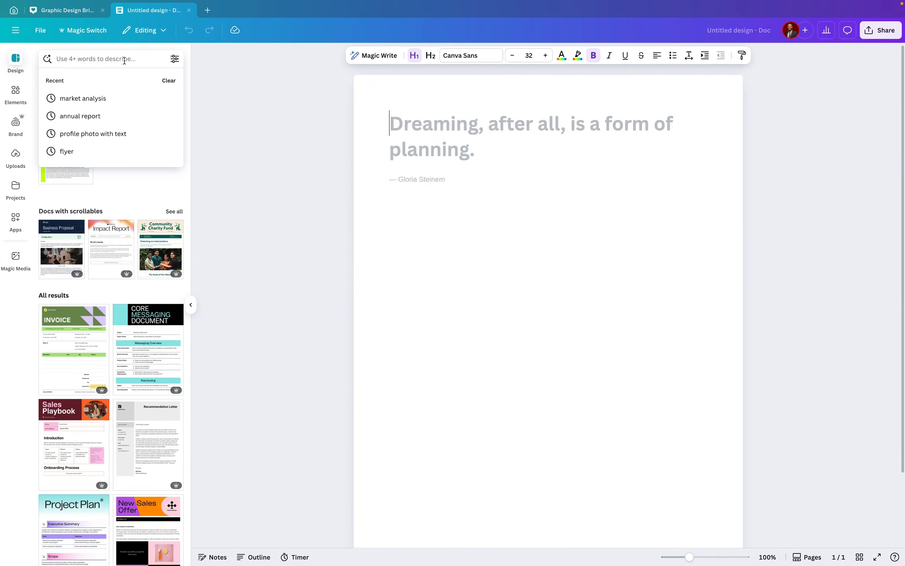
{"action": "left_click", "coordinate": [87, 98]}
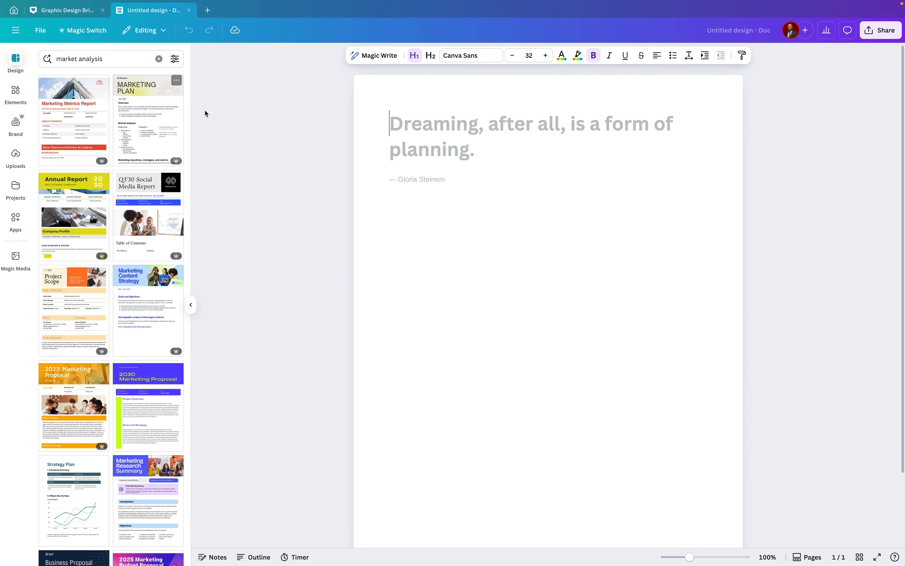
{"action": "left_click", "coordinate": [145, 389]}
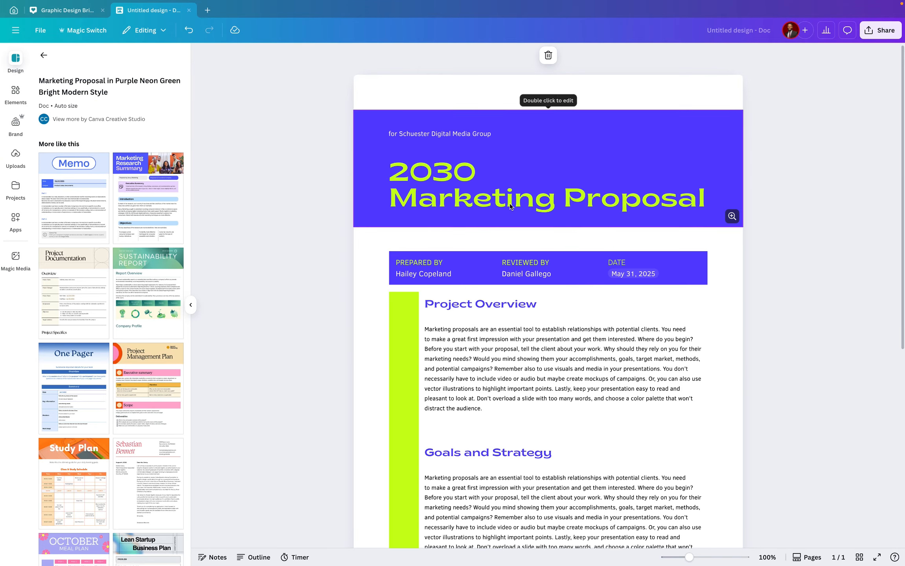
Delete the purple 2030 Marketing Proposal title banner from the top of the document
{"action": "scroll", "coordinate": [510, 203], "scroll_direction": "down", "scroll_amount": 3}
{"action": "scroll", "coordinate": [510, 205], "scroll_direction": "down", "scroll_amount": 6}
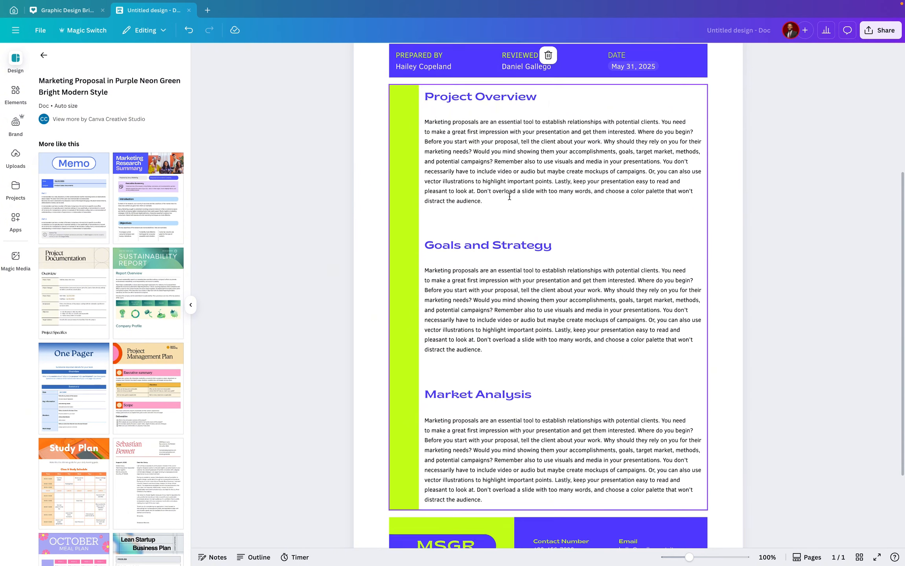
{"action": "scroll", "coordinate": [509, 195], "scroll_direction": "up", "scroll_amount": 7}
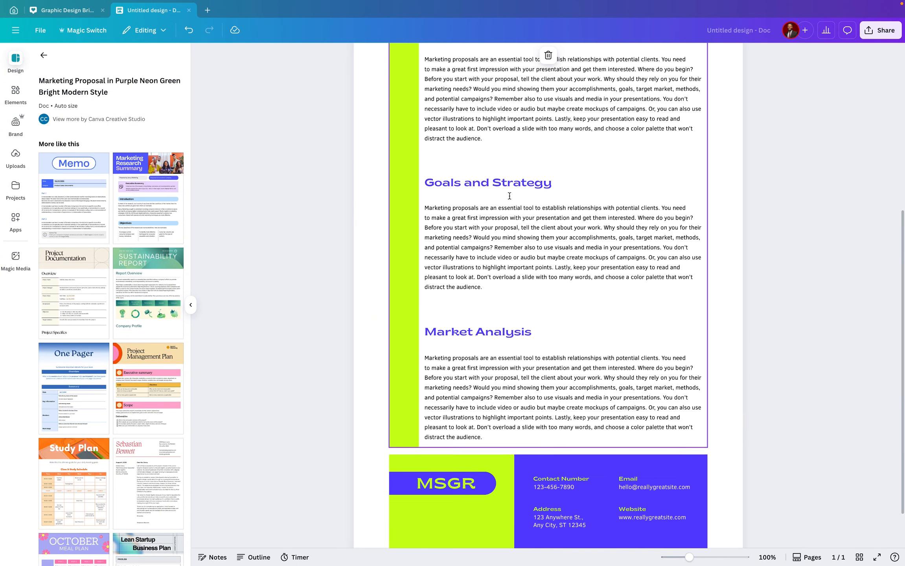
{"action": "scroll", "coordinate": [509, 198], "scroll_direction": "up", "scroll_amount": 2}
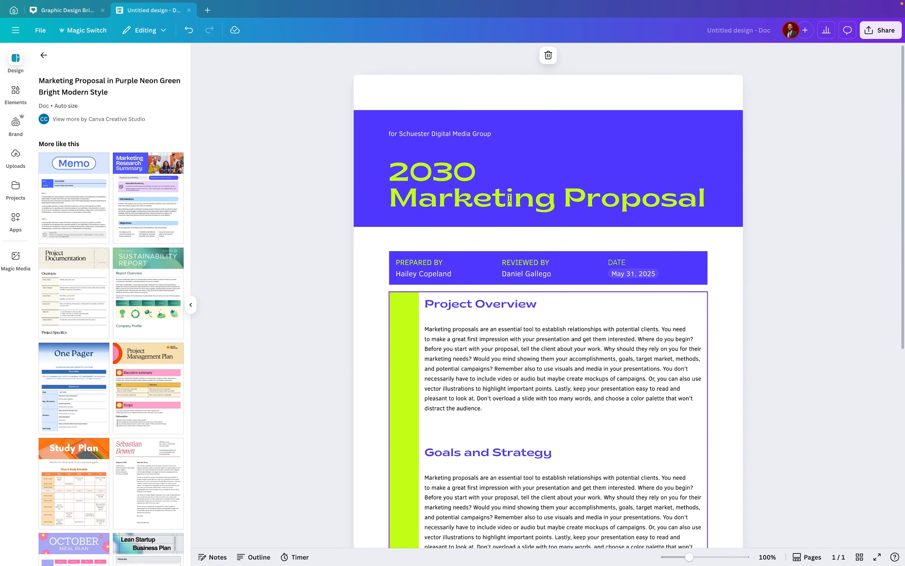
{"action": "scroll", "coordinate": [510, 202], "scroll_direction": "down", "scroll_amount": 1}
{"action": "scroll", "coordinate": [509, 199], "scroll_direction": "down", "scroll_amount": 3}
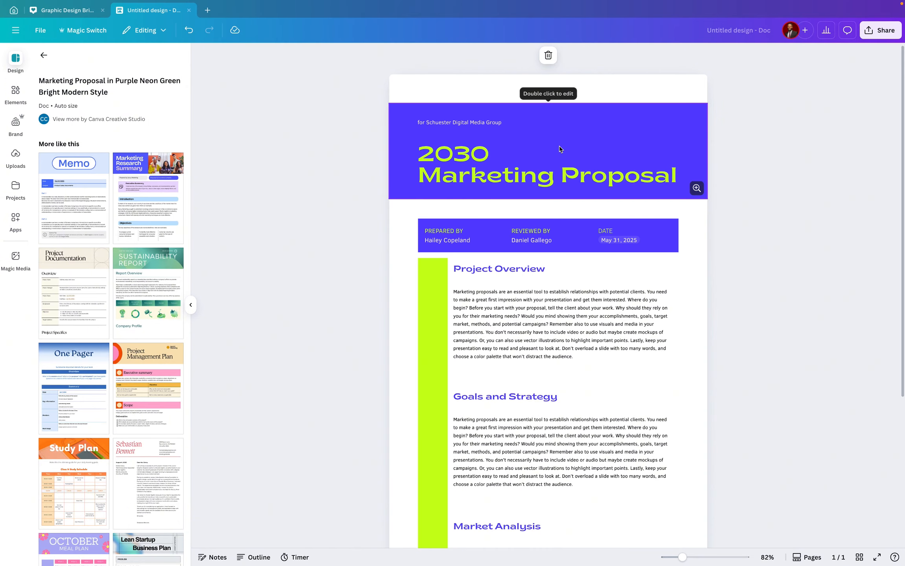
{"action": "left_click", "coordinate": [541, 131]}
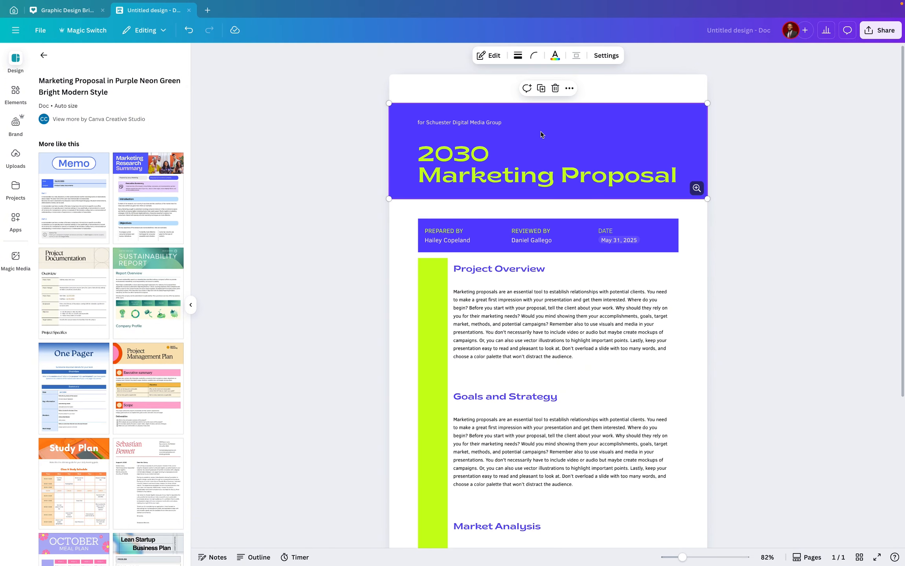
{"action": "left_click", "coordinate": [556, 88]}
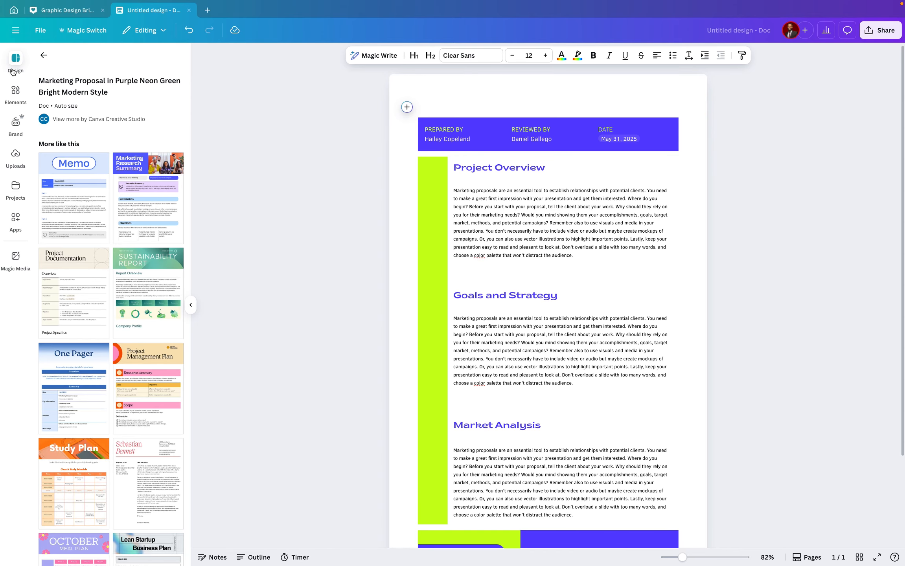
Search elements for project overview and insert the beige Project Overview banner at the top of the document
{"action": "left_click", "coordinate": [16, 92]}
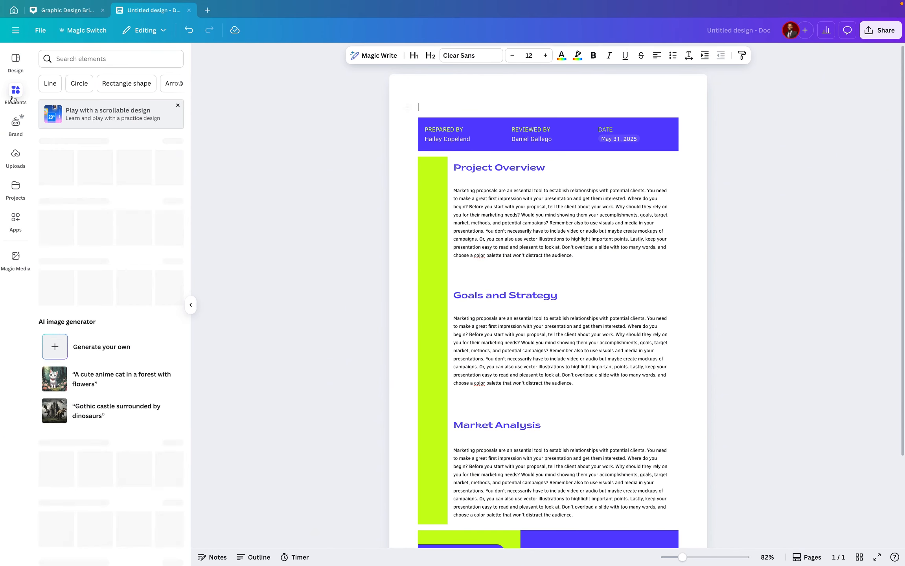
{"action": "left_click", "coordinate": [99, 54]}
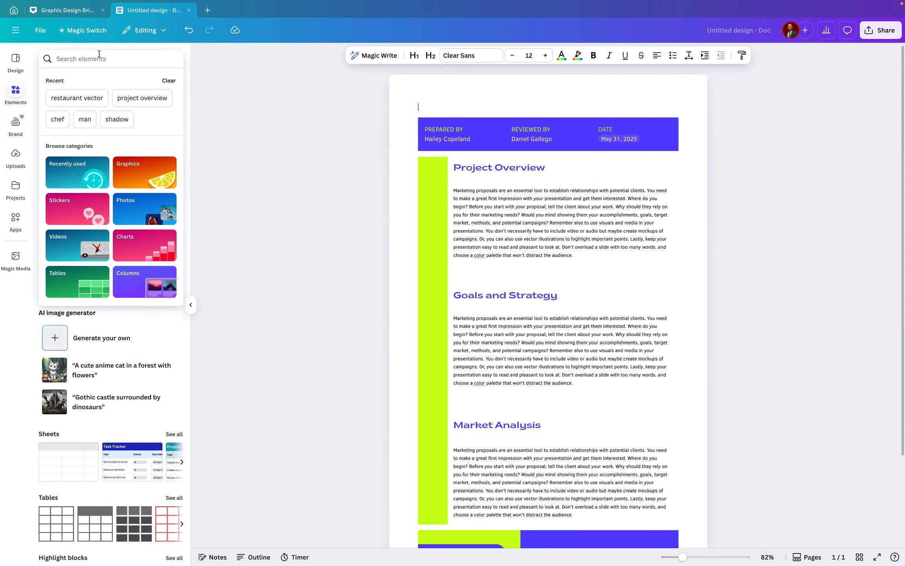
{"action": "type", "text": "proje"}
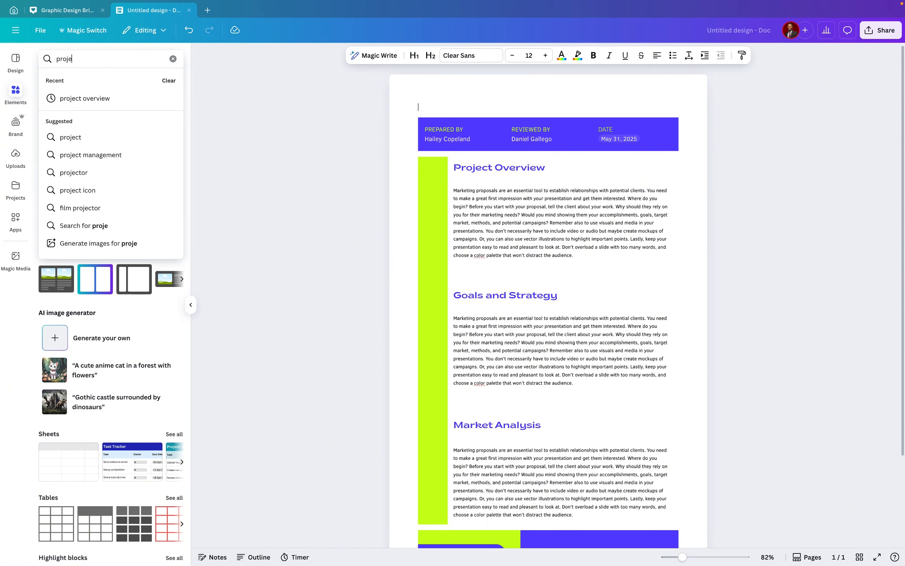
{"action": "type", "text": "ct over"}
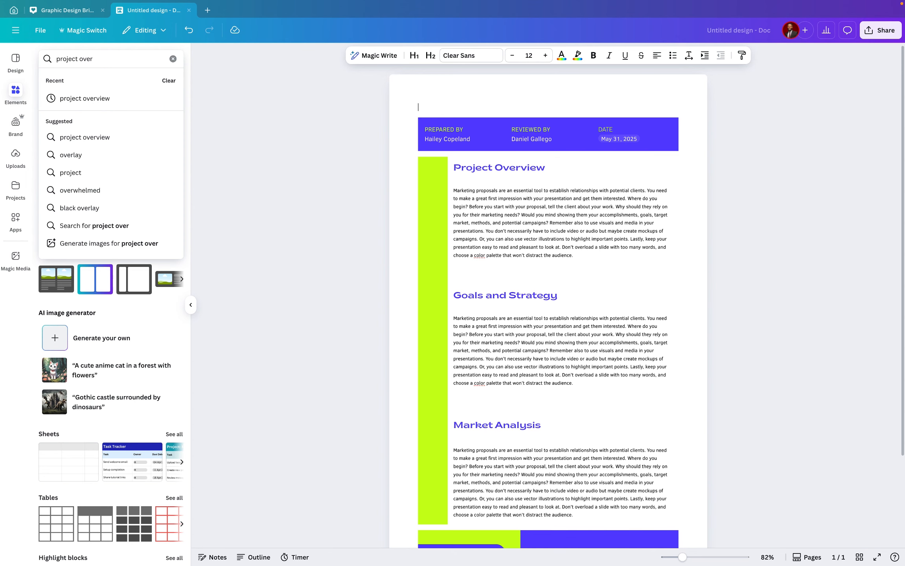
{"action": "type", "text": "view"}
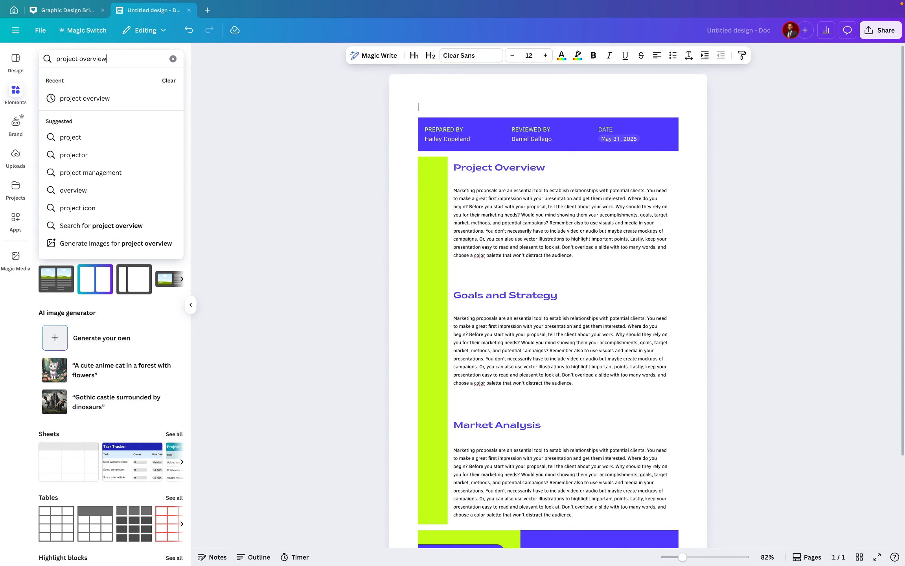
{"action": "key", "text": "Return"}
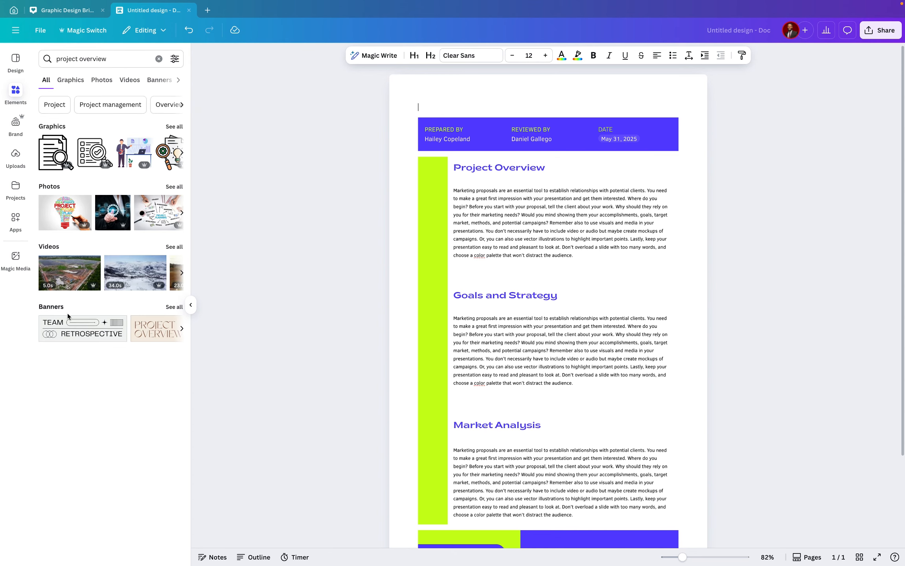
{"action": "left_click", "coordinate": [171, 309]}
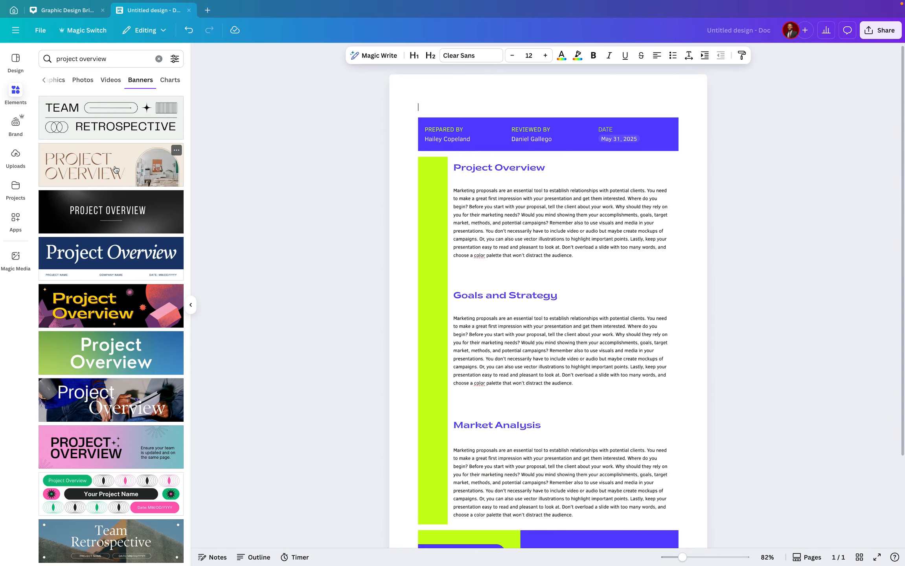
{"action": "left_click", "coordinate": [115, 169]}
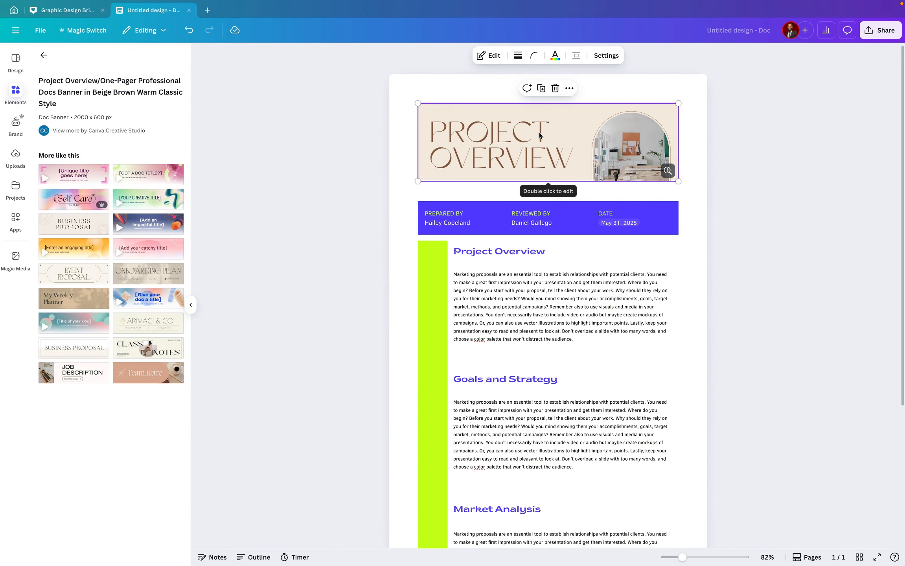
Open the banner for editing and delete the office photo and its arched frame
{"action": "left_click", "coordinate": [486, 55]}
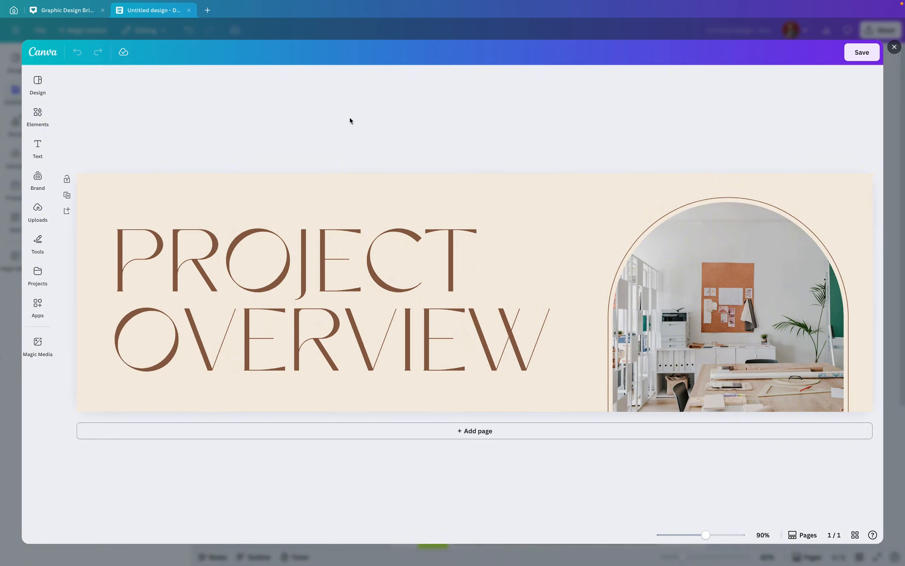
{"action": "left_click", "coordinate": [715, 285]}
{"action": "key", "text": "Delete"}
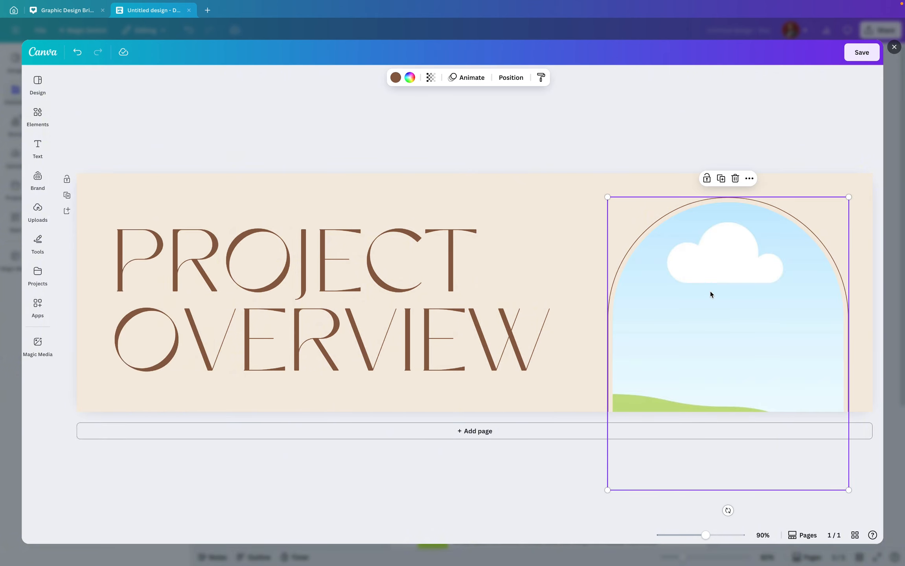
{"action": "key", "text": "Delete"}
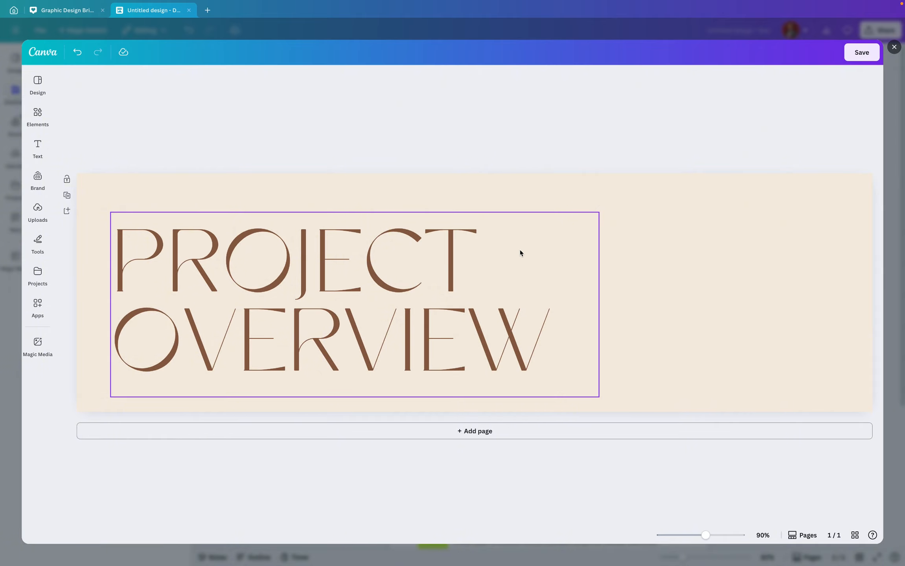
Search the banner editor's elements for restaurant vector
{"action": "left_click", "coordinate": [41, 121]}
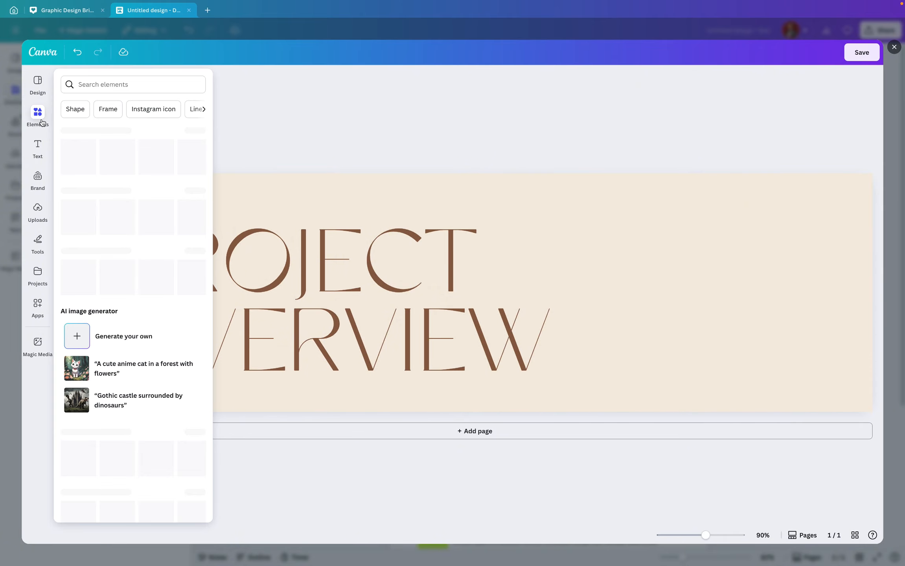
{"action": "left_click", "coordinate": [130, 81]}
{"action": "type", "text": "r"}
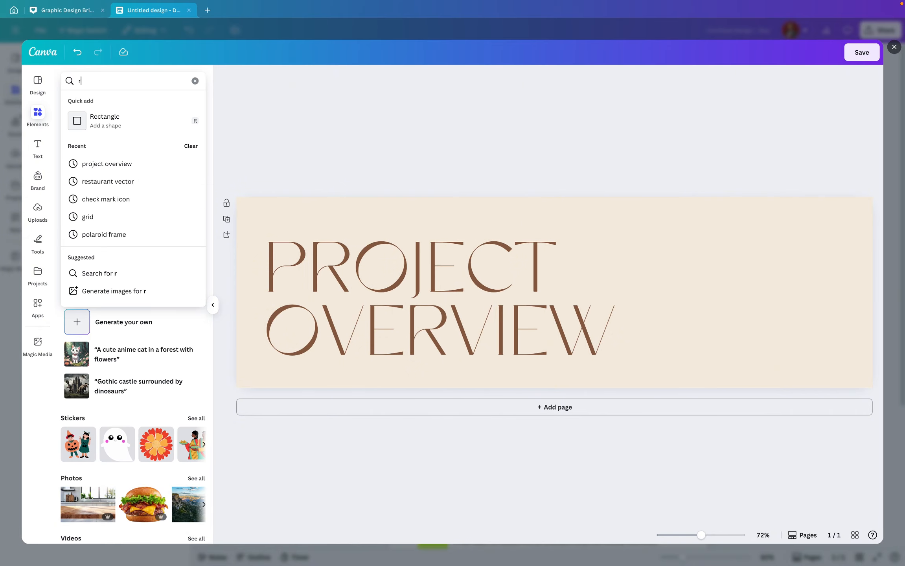
{"action": "type", "text": "esta"}
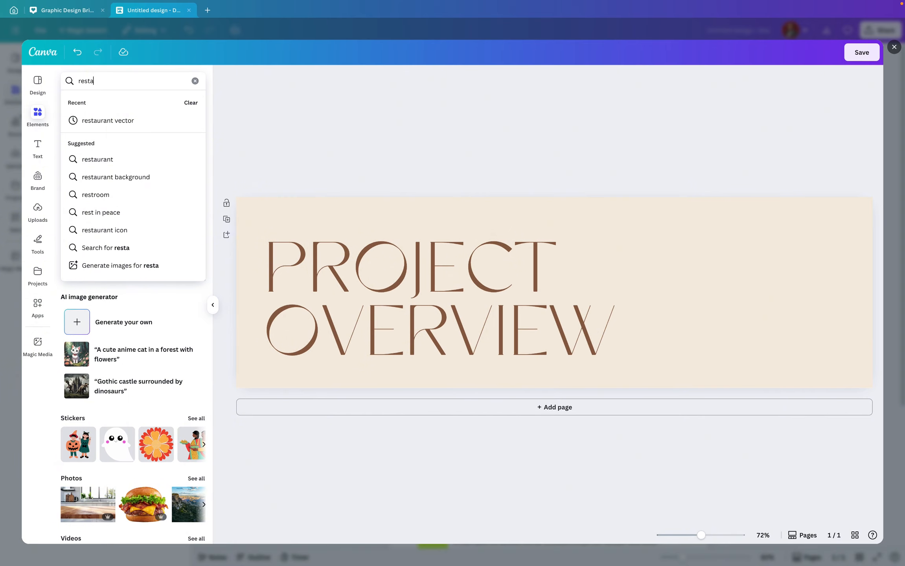
{"action": "type", "text": "urant ve"}
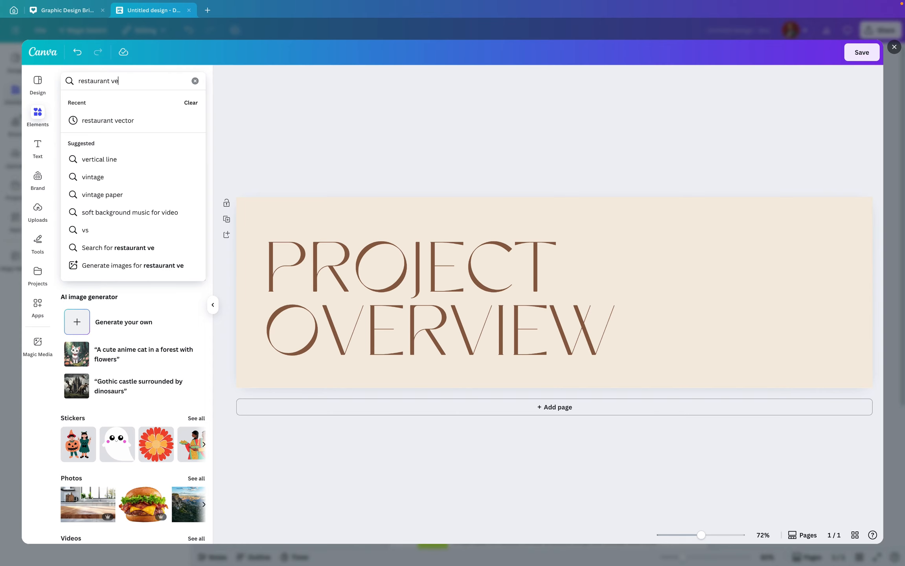
{"action": "type", "text": "cto"}
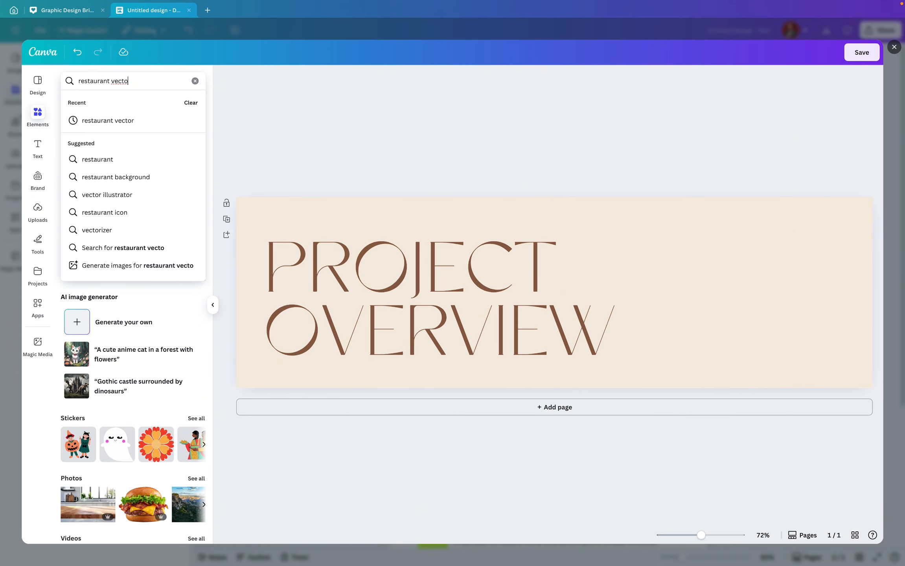
{"action": "type", "text": "r"}
{"action": "key", "text": "Return"}
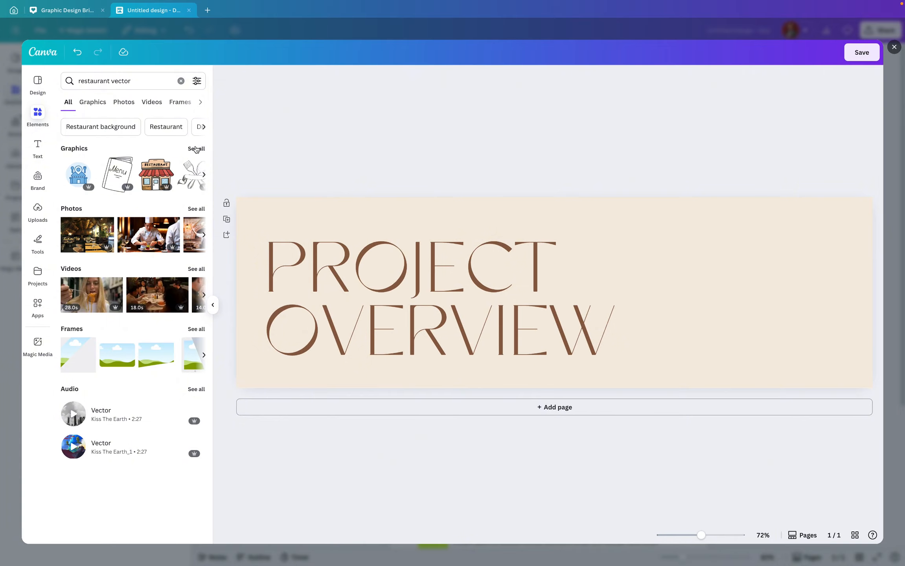
Add the hanging restaurant sign graphic to the banner and flip it horizontally
{"action": "left_click", "coordinate": [198, 152]}
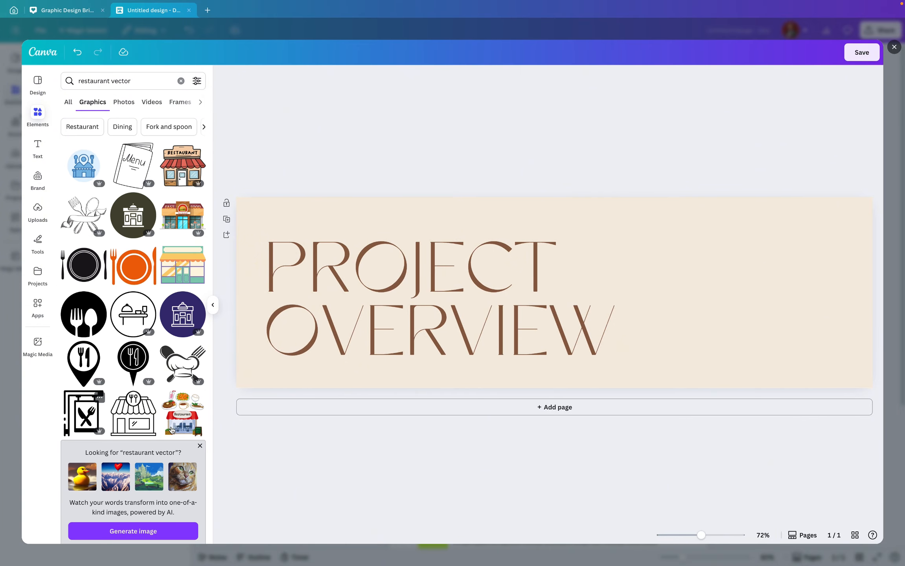
{"action": "scroll", "coordinate": [173, 337], "scroll_direction": "down", "scroll_amount": 1}
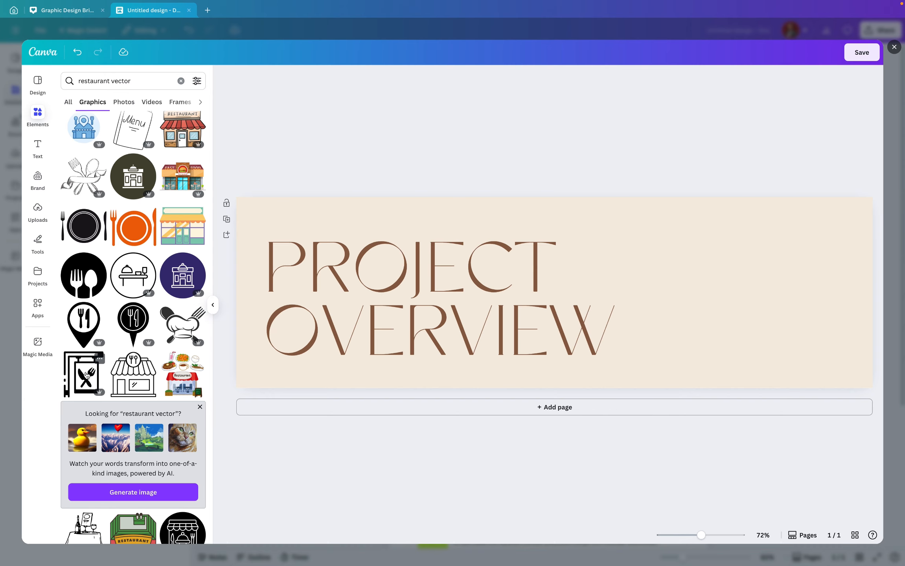
{"action": "left_click", "coordinate": [84, 378]}
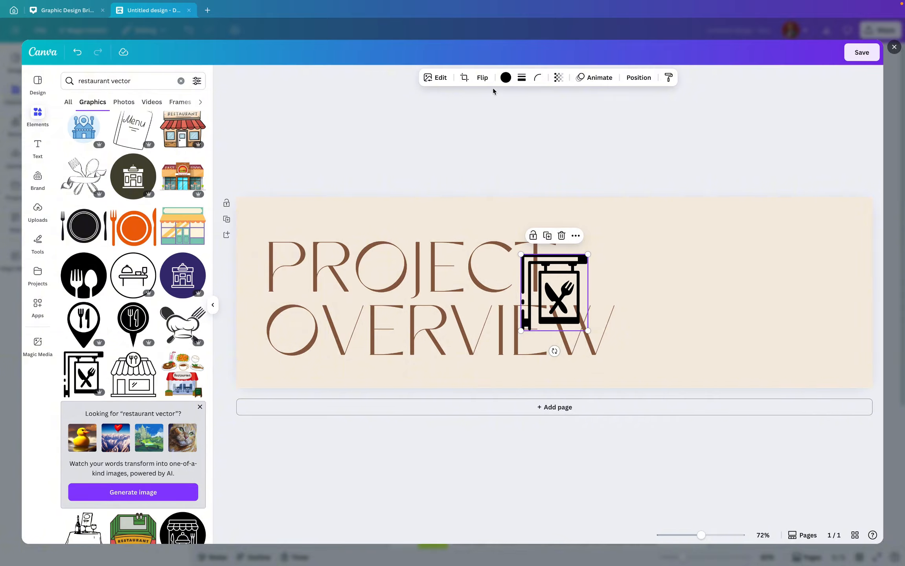
{"action": "left_click", "coordinate": [482, 80]}
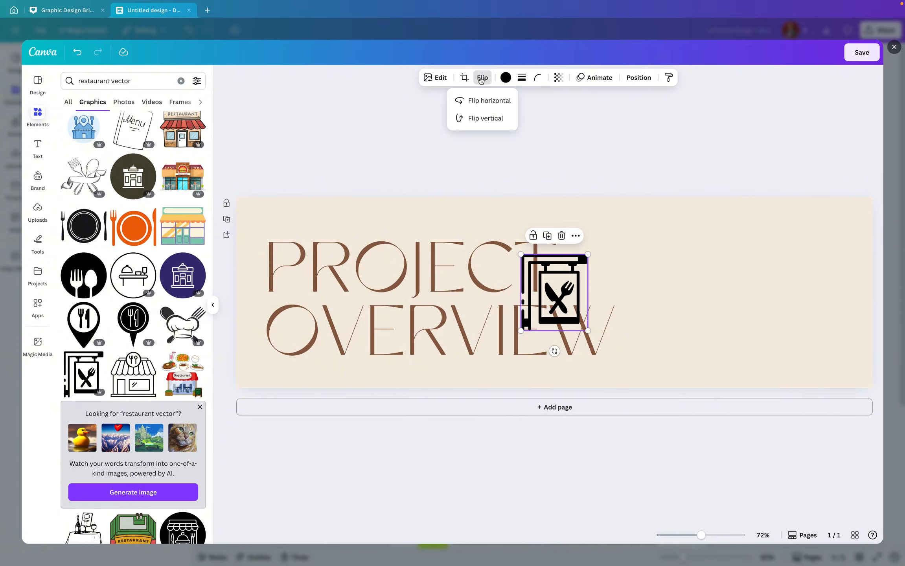
{"action": "left_click", "coordinate": [485, 101]}
Move the sign graphic to the banner's right edge and enlarge it to nearly the banner's full height
{"action": "left_click_drag", "start_coordinate": [548, 290], "coordinate": [841, 358]}
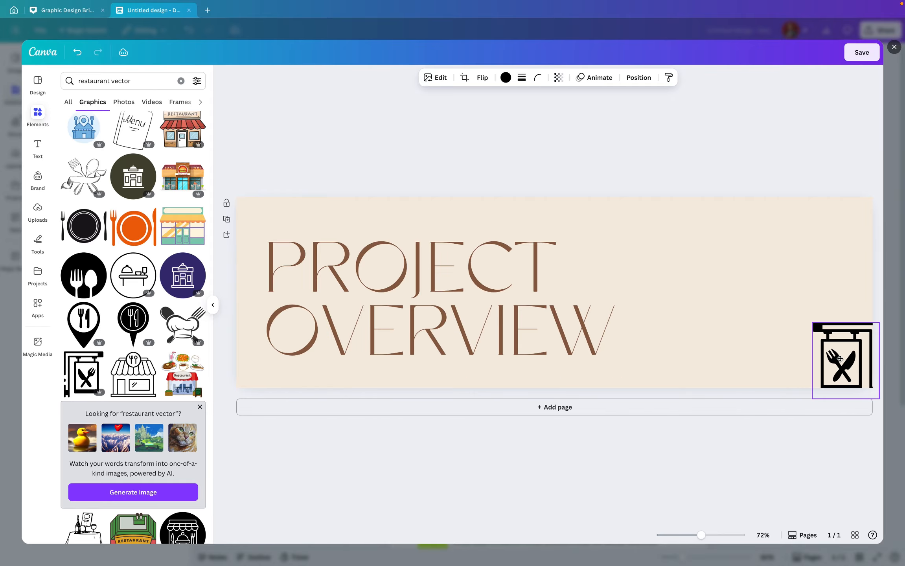
{"action": "left_click_drag", "start_coordinate": [812, 323], "coordinate": [792, 304]}
{"action": "left_click", "coordinate": [749, 221]}
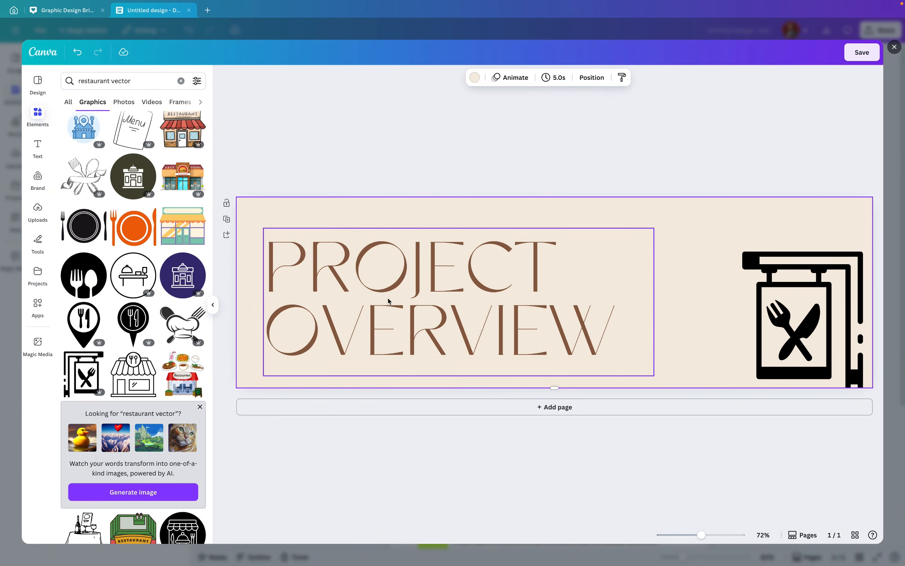
Change the Project Overview title font to The Seasons
{"action": "left_click", "coordinate": [492, 271]}
{"action": "left_click", "coordinate": [379, 77]}
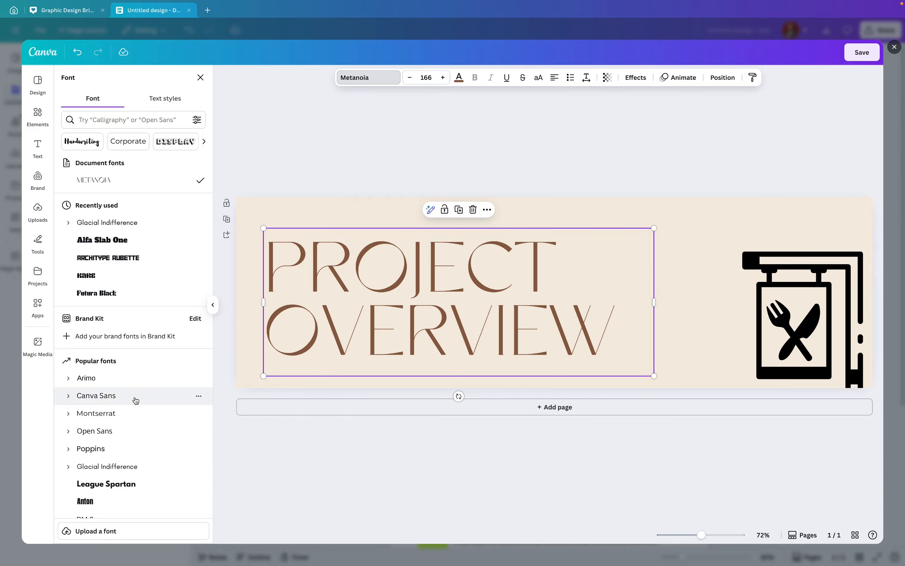
{"action": "scroll", "coordinate": [135, 400], "scroll_direction": "down", "scroll_amount": 3}
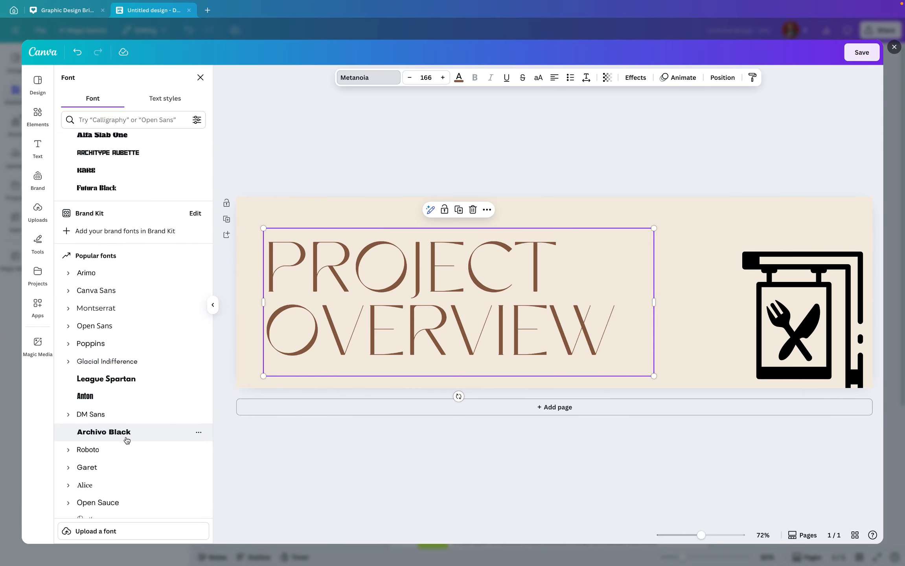
{"action": "left_click", "coordinate": [126, 434]}
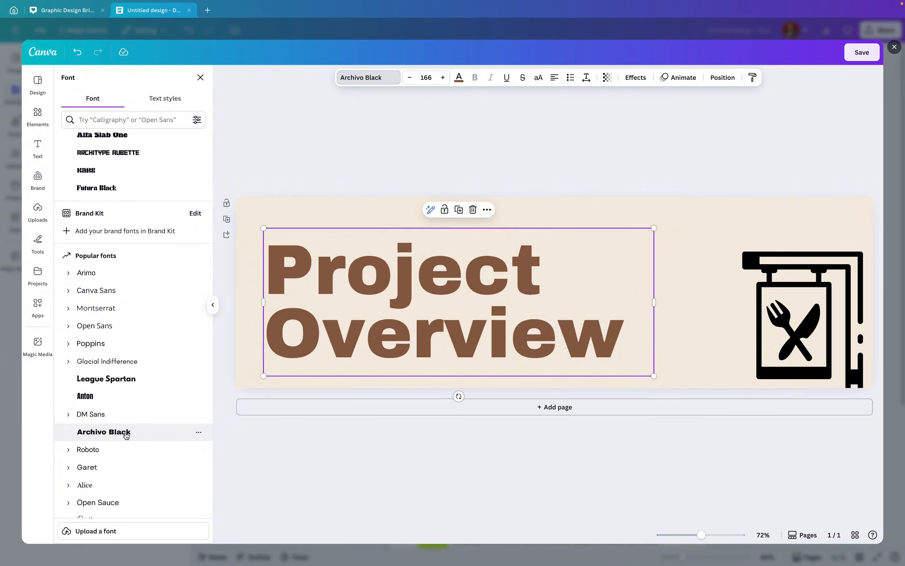
{"action": "scroll", "coordinate": [127, 471], "scroll_direction": "down", "scroll_amount": 1}
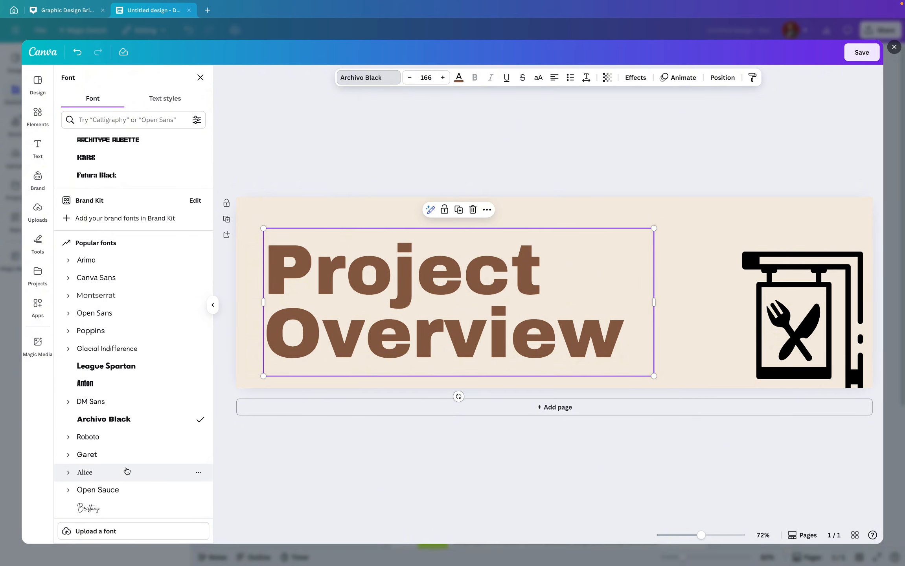
{"action": "scroll", "coordinate": [126, 472], "scroll_direction": "down", "scroll_amount": 1}
{"action": "scroll", "coordinate": [126, 471], "scroll_direction": "down", "scroll_amount": 7}
{"action": "left_click", "coordinate": [105, 293]}
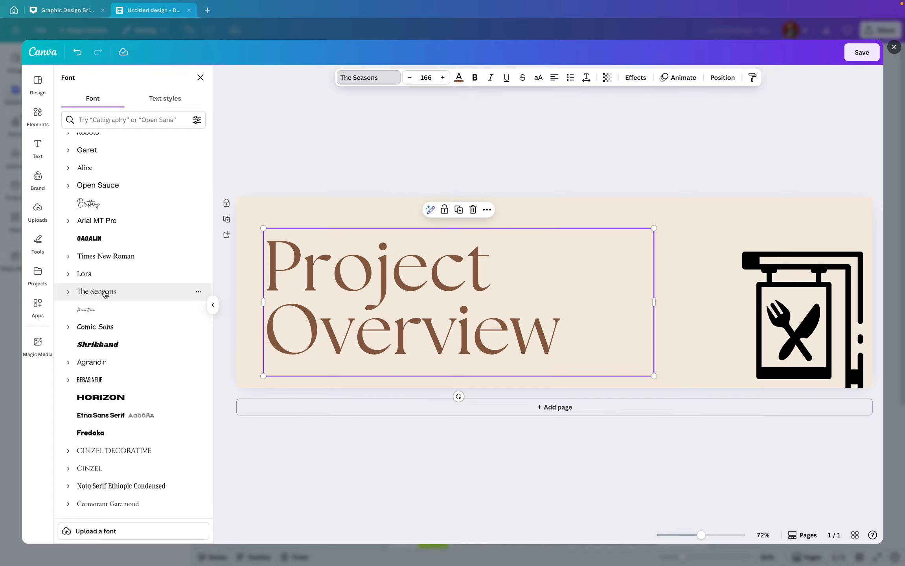
{"action": "left_click", "coordinate": [699, 226]}
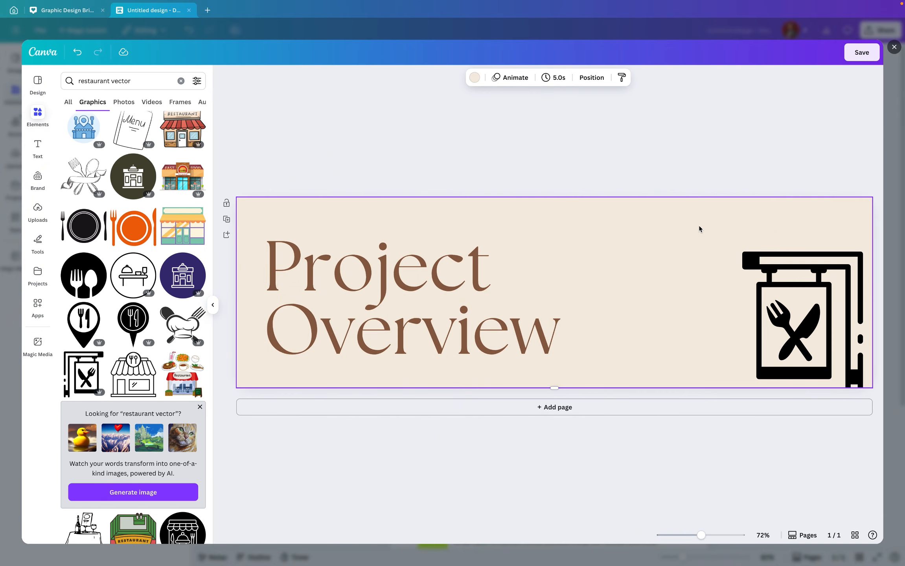
Paste the three brand colour swatches from the brief document into the banner
{"action": "left_click", "coordinate": [805, 272]}
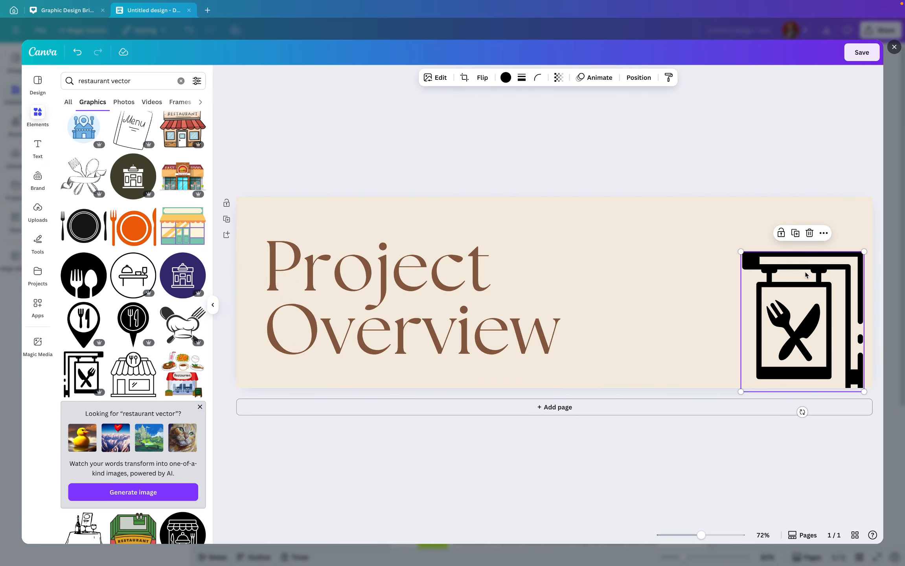
{"action": "left_click", "coordinate": [606, 216]}
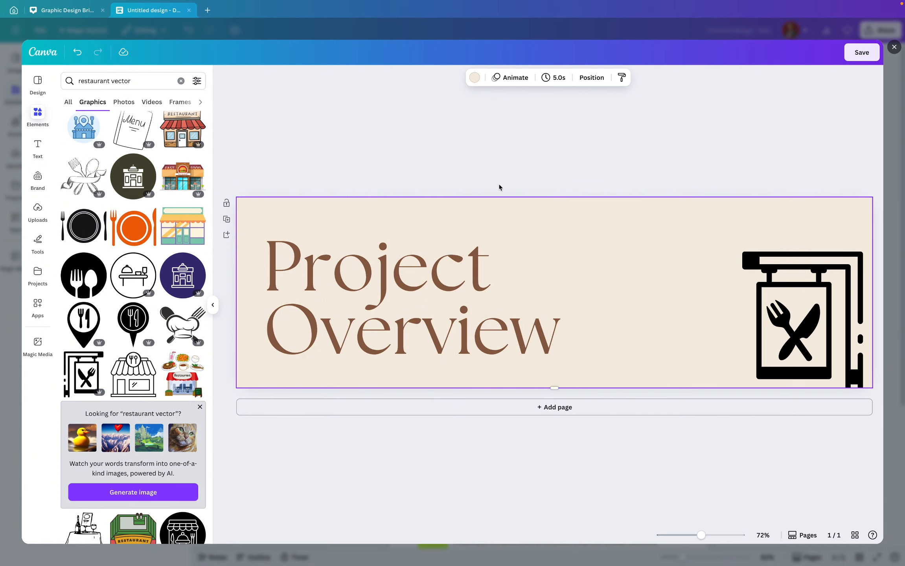
{"action": "left_click", "coordinate": [62, 11]}
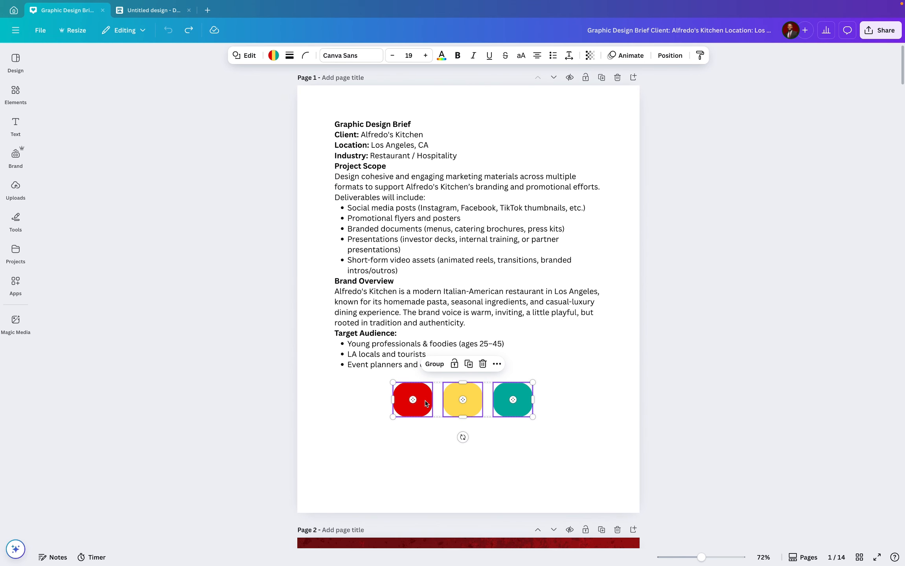
{"action": "left_click", "coordinate": [155, 8]}
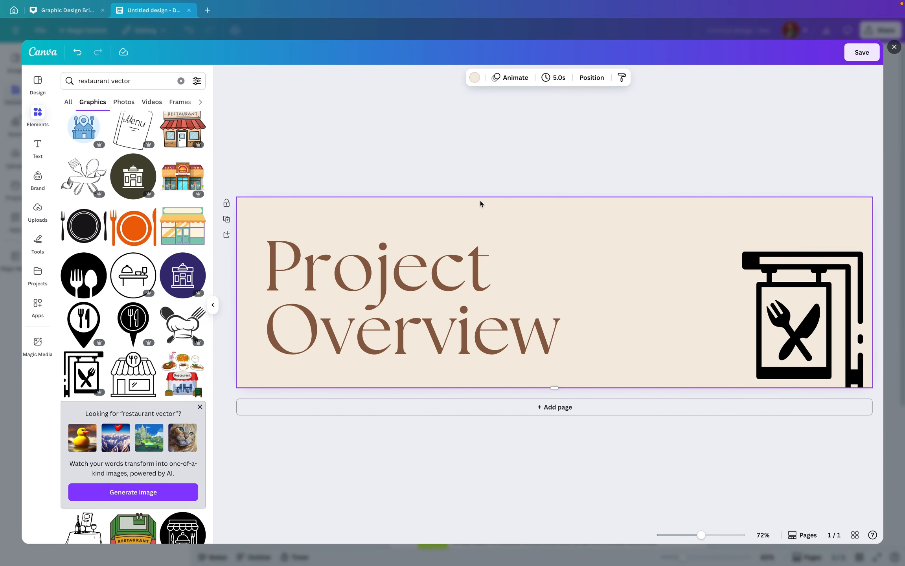
{"action": "key", "text": "ctrl+v"}
Set the banner background to the teal swatch colour and drag the pasted swatches off the banner
{"action": "left_click", "coordinate": [468, 214]}
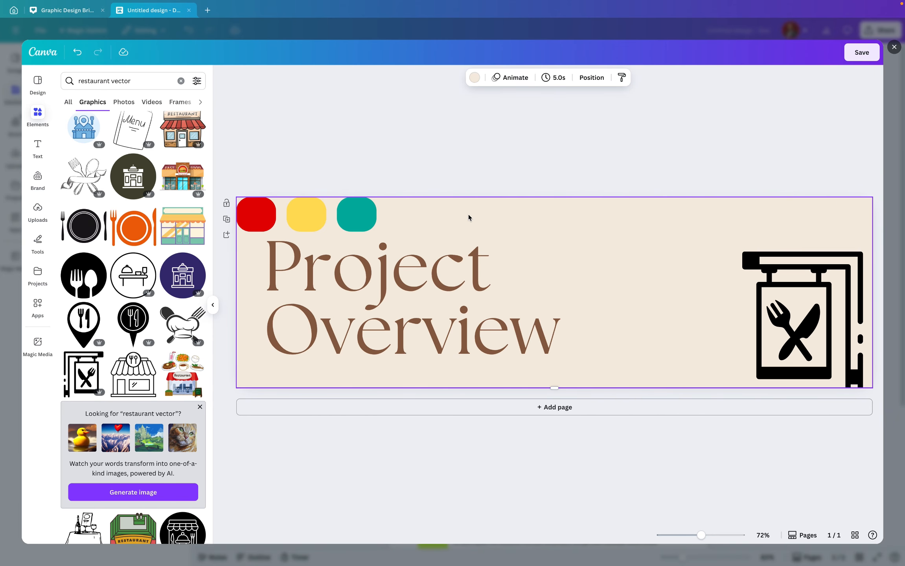
{"action": "left_click", "coordinate": [474, 78]}
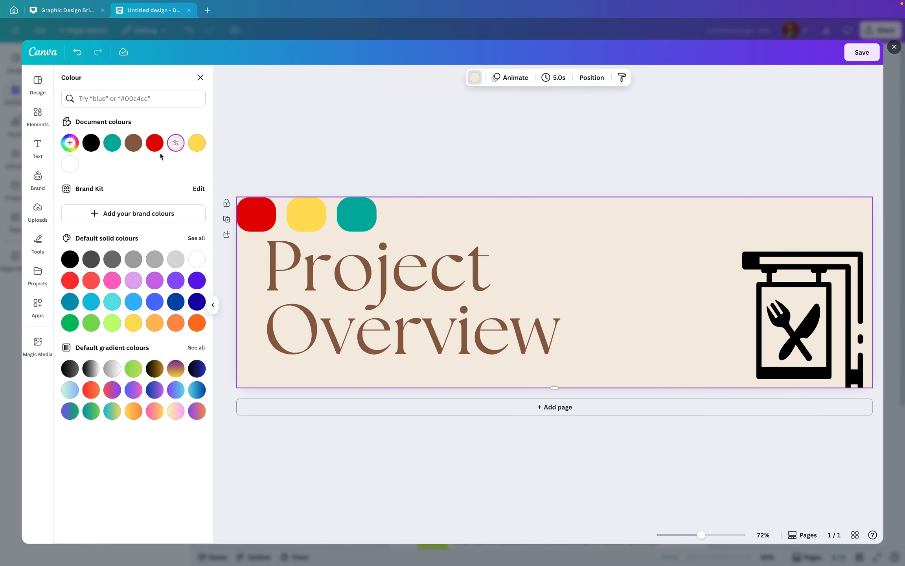
{"action": "left_click", "coordinate": [112, 144]}
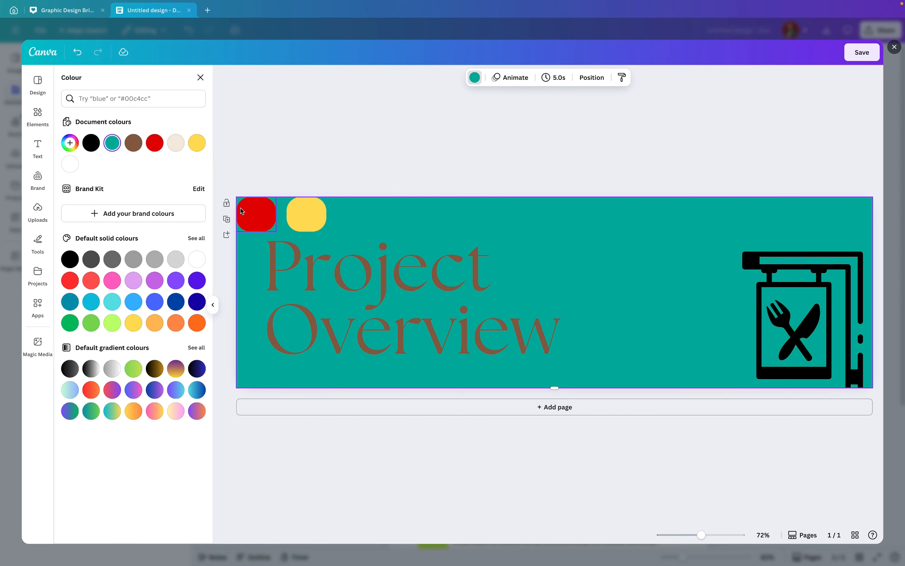
{"action": "left_click_drag", "start_coordinate": [242, 210], "coordinate": [330, 139]}
{"action": "left_click_drag", "start_coordinate": [317, 207], "coordinate": [314, 143]}
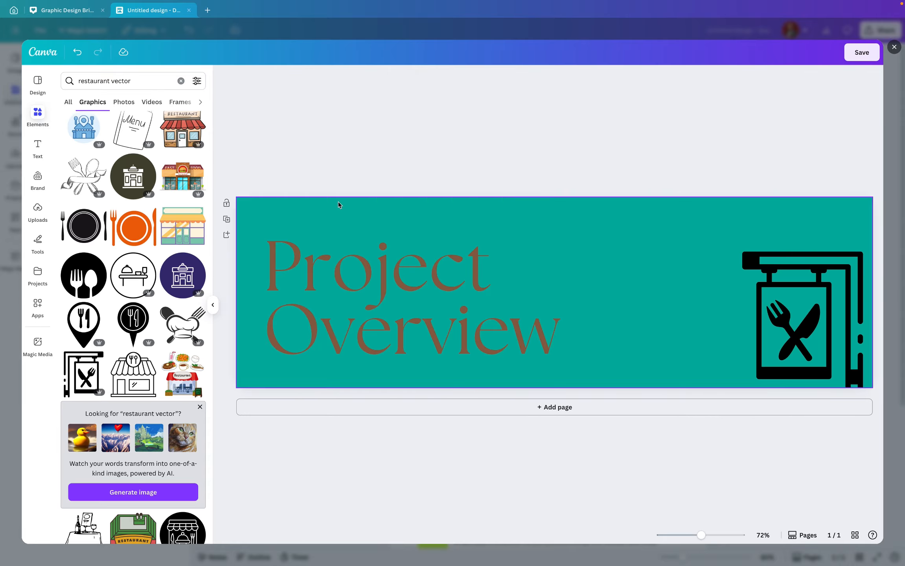
Change the title text colour to white
{"action": "left_click", "coordinate": [339, 218]}
{"action": "left_click", "coordinate": [353, 282]}
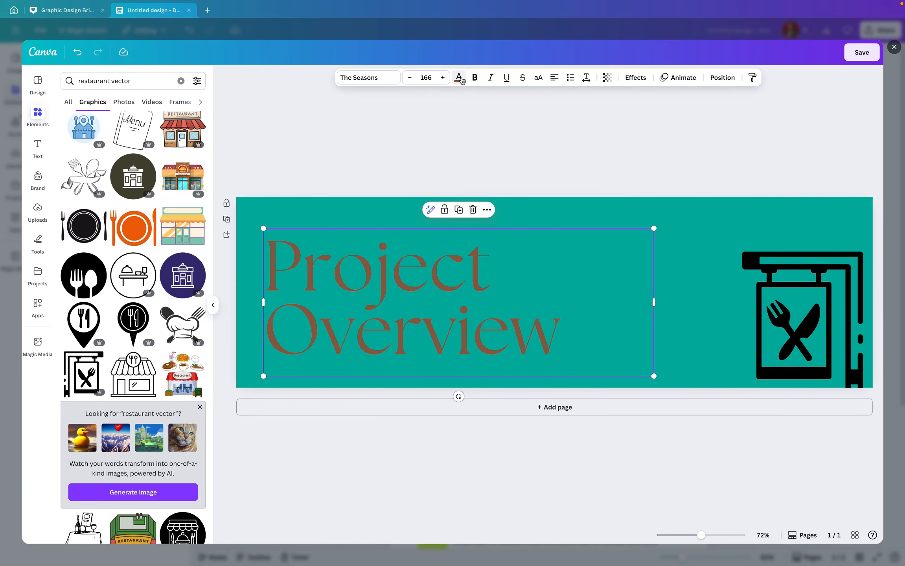
{"action": "left_click", "coordinate": [460, 78]}
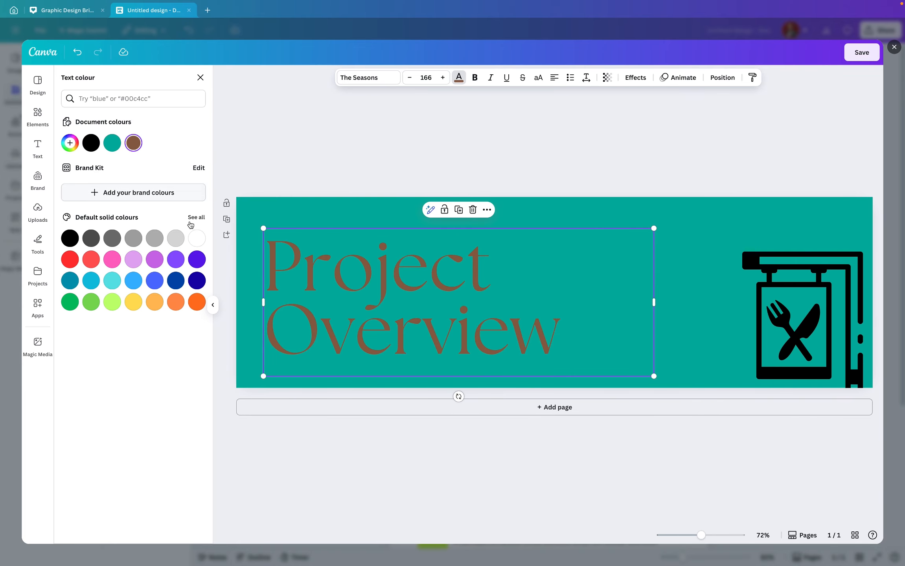
{"action": "left_click", "coordinate": [197, 238]}
{"action": "left_click", "coordinate": [498, 172]}
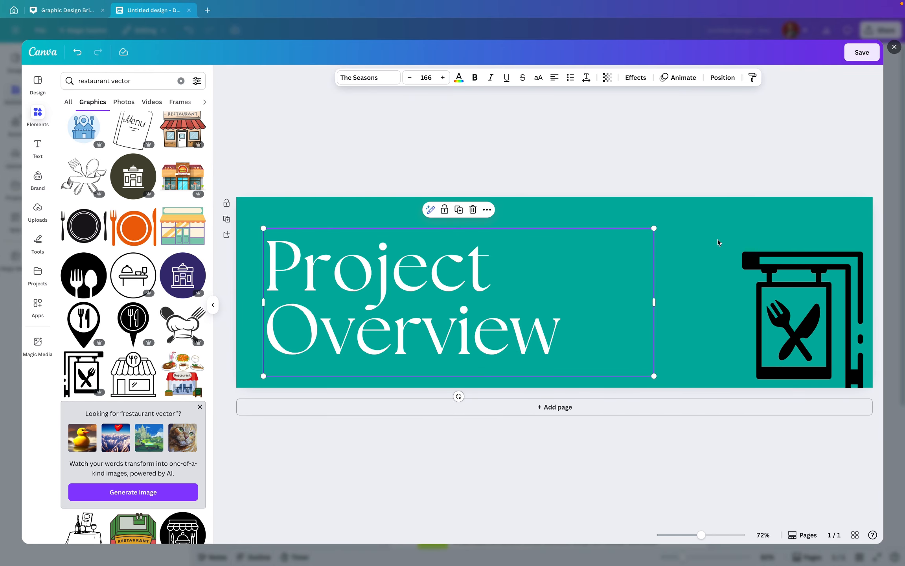
Recolour the restaurant sign graphic white
{"action": "left_click", "coordinate": [805, 308]}
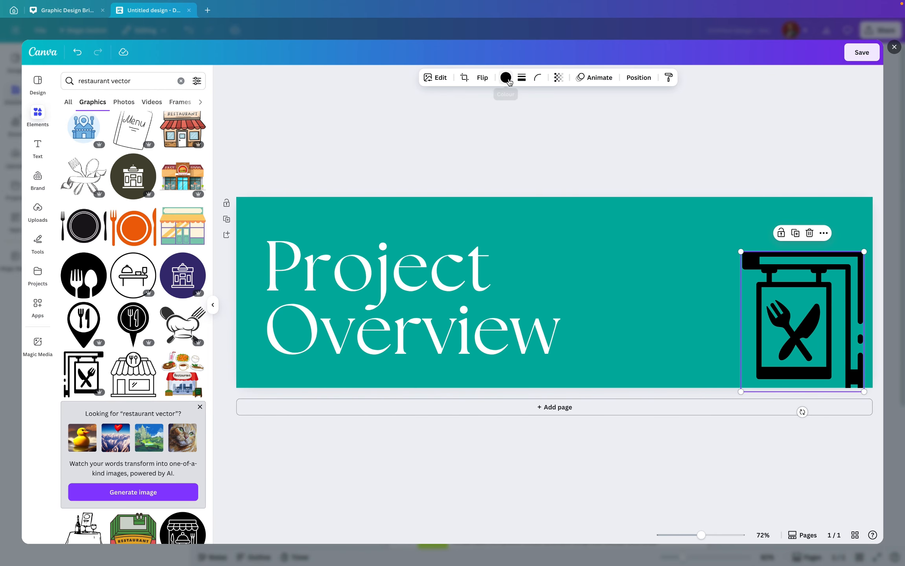
{"action": "left_click", "coordinate": [505, 79]}
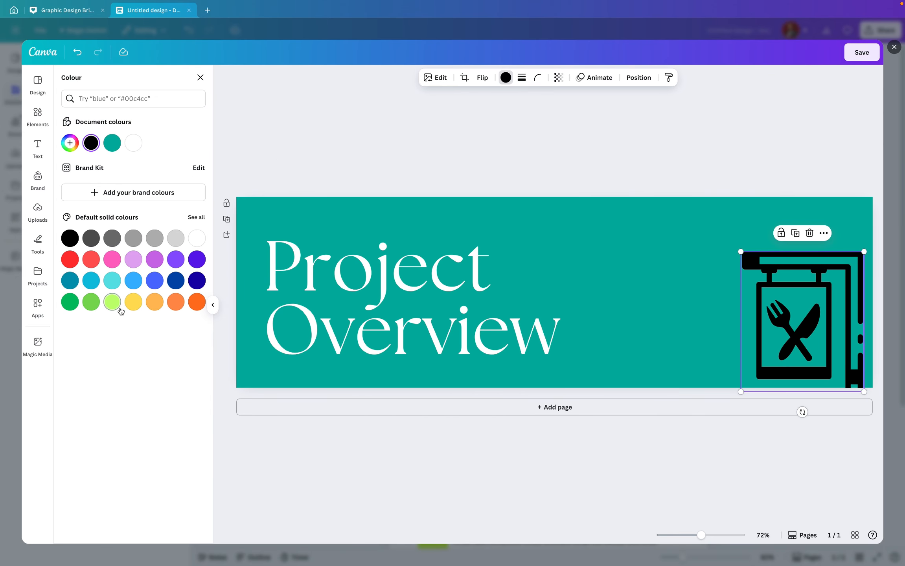
{"action": "left_click", "coordinate": [134, 302]}
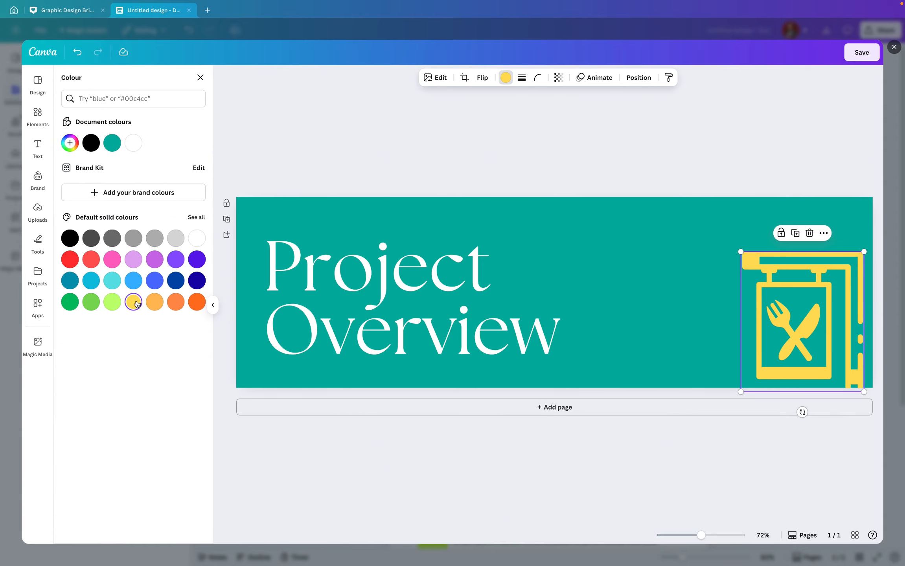
{"action": "left_click", "coordinate": [197, 239]}
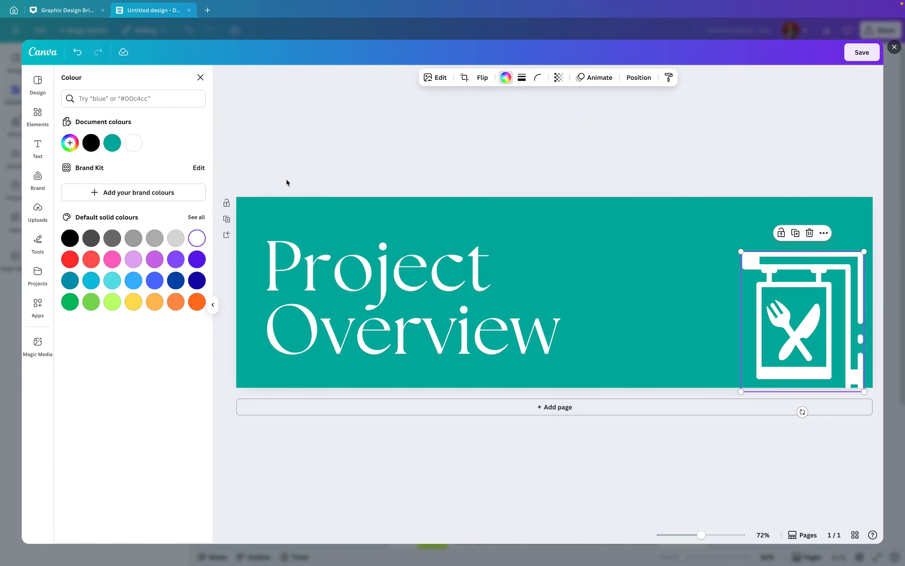
{"action": "key", "text": "Escape"}
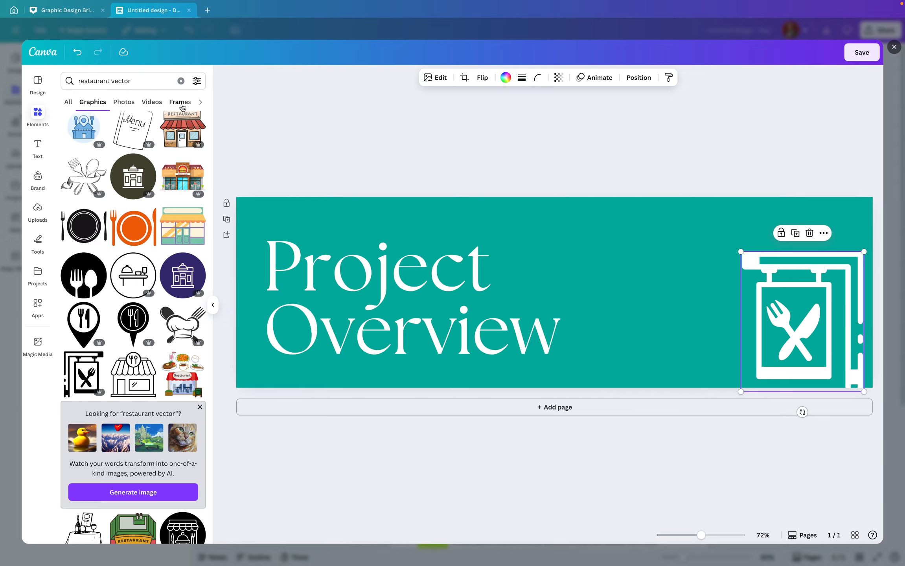
Clear the element search and add a triangle shape to the banner
{"action": "left_click", "coordinate": [181, 80]}
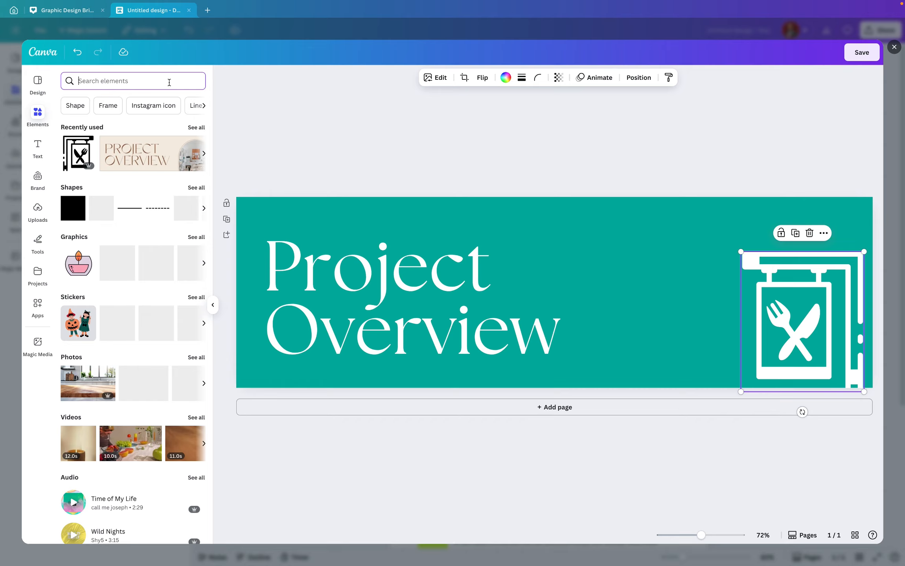
{"action": "left_click", "coordinate": [204, 209]}
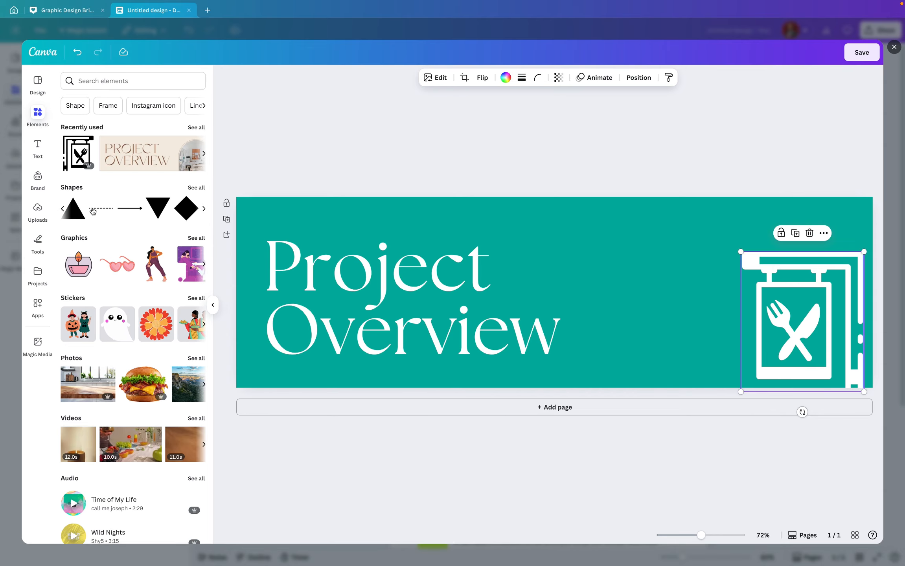
{"action": "left_click", "coordinate": [83, 213]}
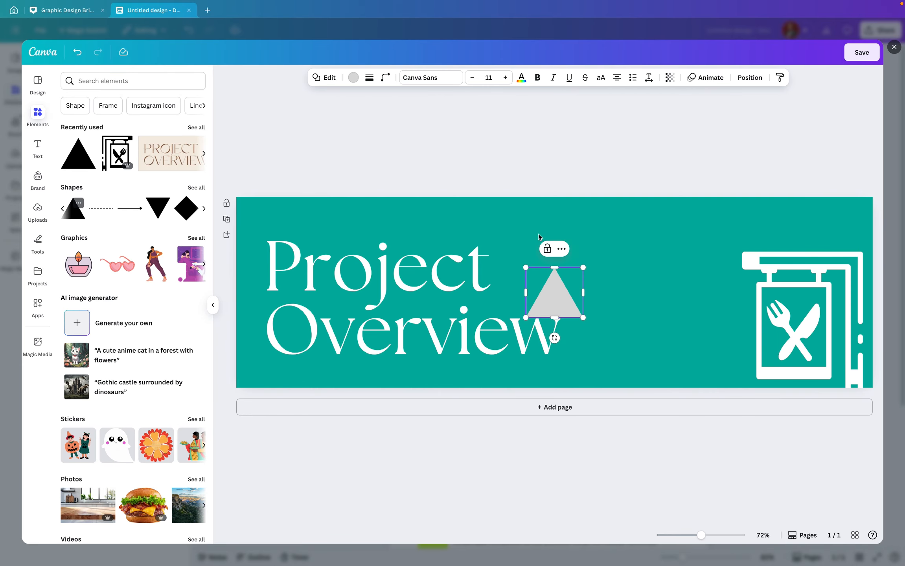
Set the triangle's colour to a lighter teal, #00D1BF
{"action": "left_click", "coordinate": [354, 78]}
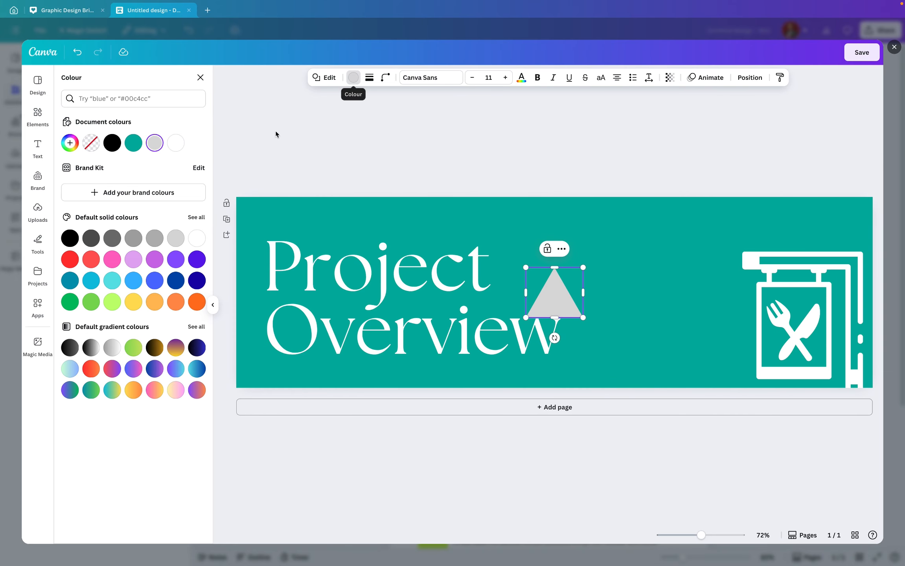
{"action": "left_click", "coordinate": [134, 143]}
{"action": "left_click", "coordinate": [70, 143]}
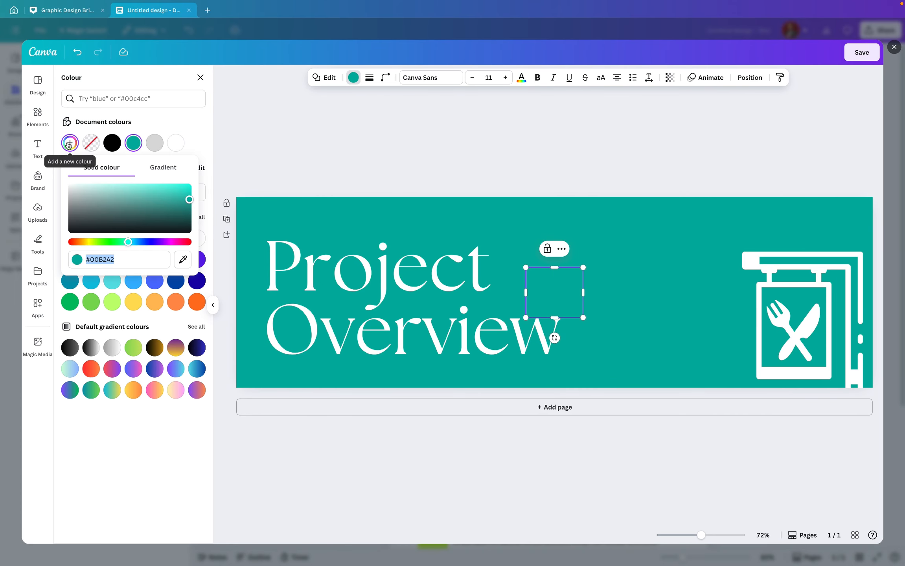
{"action": "mouse_move", "coordinate": [190, 202]}
{"action": "left_mouse_down"}
{"action": "mouse_move", "coordinate": [171, 187]}
{"action": "mouse_move", "coordinate": [193, 195]}
{"action": "left_mouse_up"}
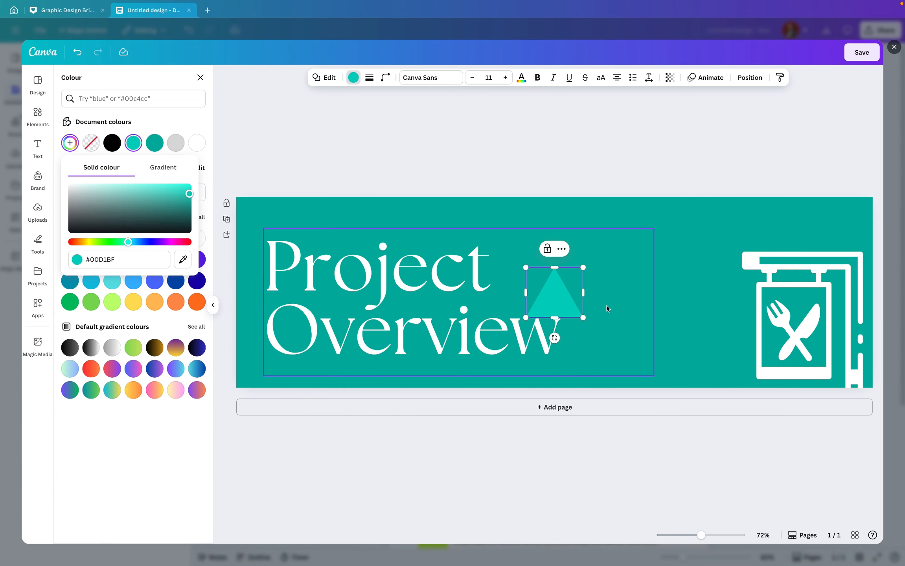
Move the triangle toward the banner's upper right and rotate it upside down
{"action": "left_click", "coordinate": [582, 279]}
{"action": "left_click", "coordinate": [581, 279]}
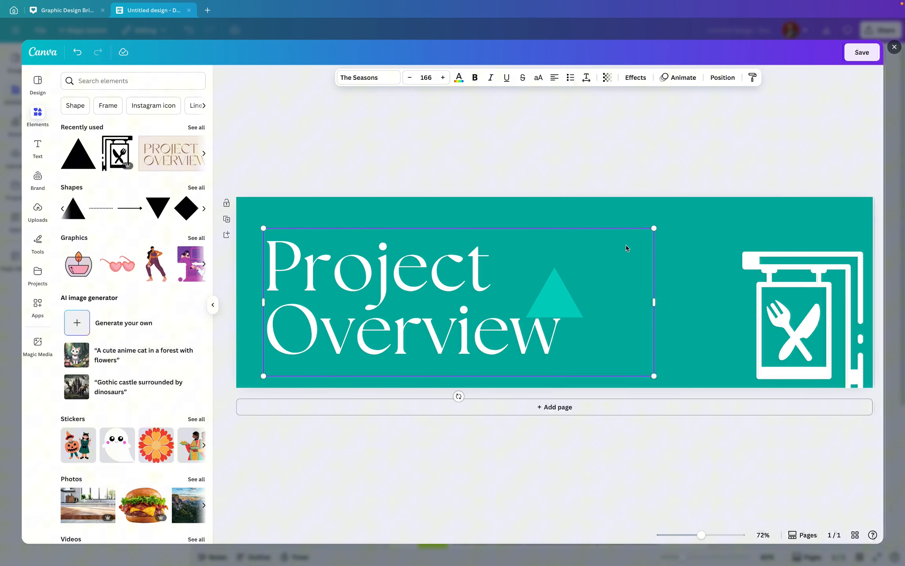
{"action": "left_click", "coordinate": [556, 299]}
{"action": "left_click_drag", "start_coordinate": [557, 300], "coordinate": [661, 260]}
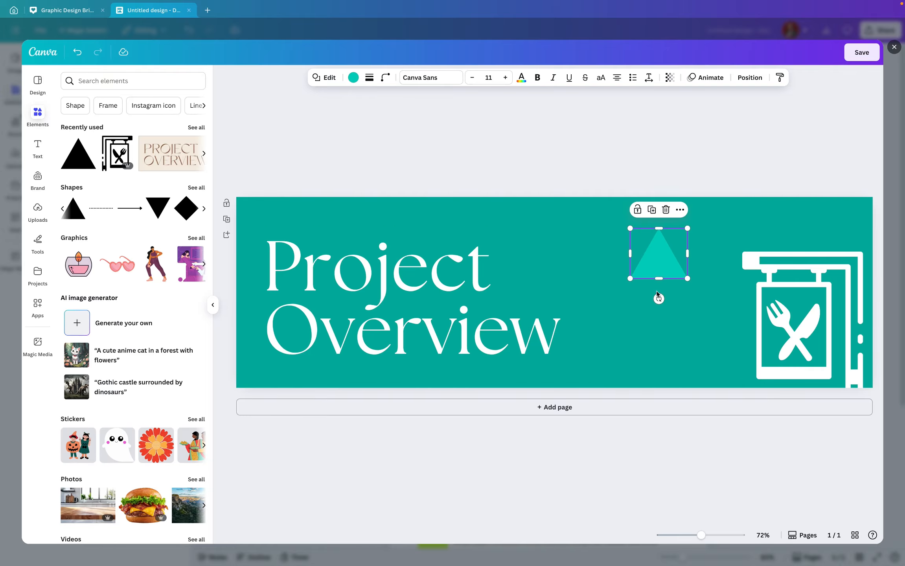
{"action": "left_click_drag", "start_coordinate": [659, 299], "coordinate": [659, 217]}
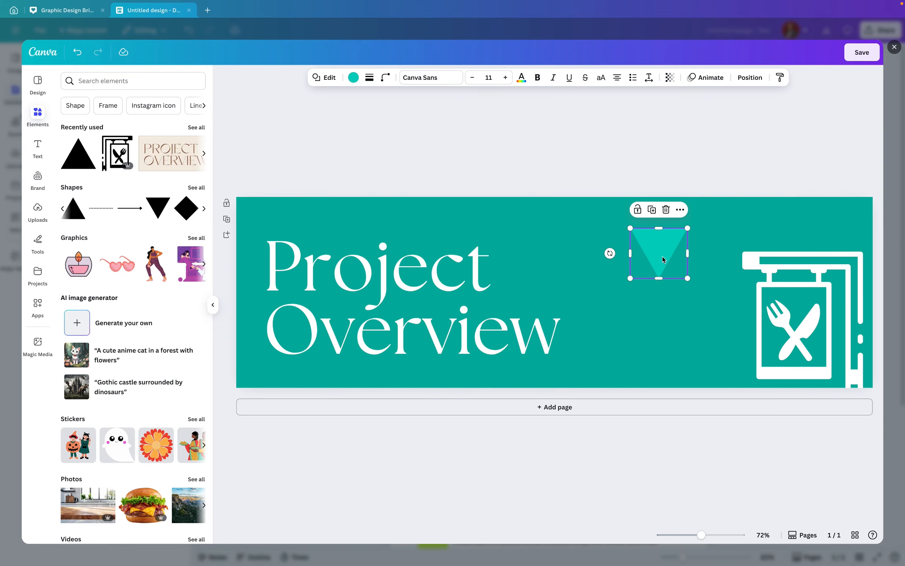
Enlarge the triangle to span the banner's full height along its right edge over the sign
{"action": "left_click_drag", "start_coordinate": [665, 260], "coordinate": [600, 204]}
{"action": "left_click_drag", "start_coordinate": [784, 267], "coordinate": [892, 259]}
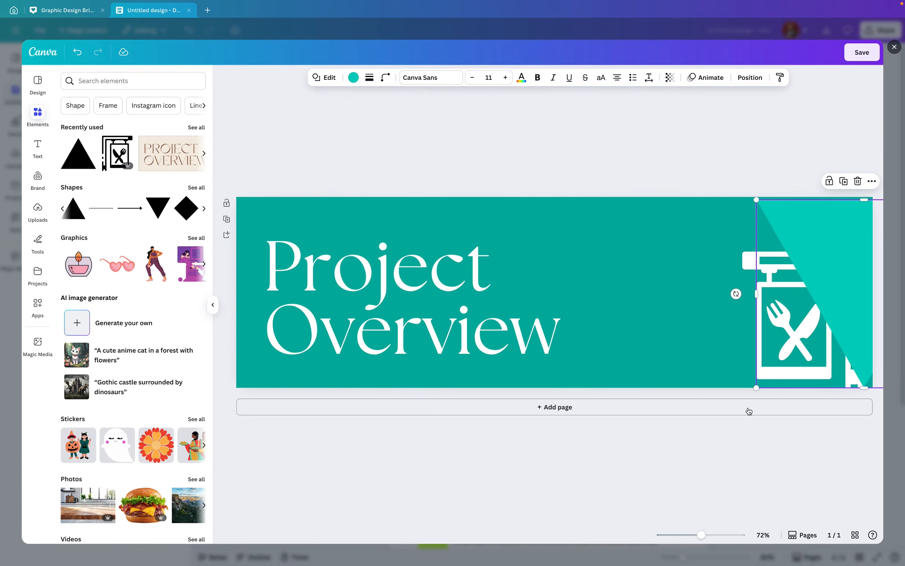
{"action": "left_click_drag", "start_coordinate": [757, 390], "coordinate": [739, 414]}
{"action": "left_click_drag", "start_coordinate": [874, 326], "coordinate": [876, 318]}
Send the teal triangle one layer backward so it sits behind the restaurant sign
{"action": "left_click", "coordinate": [833, 276]}
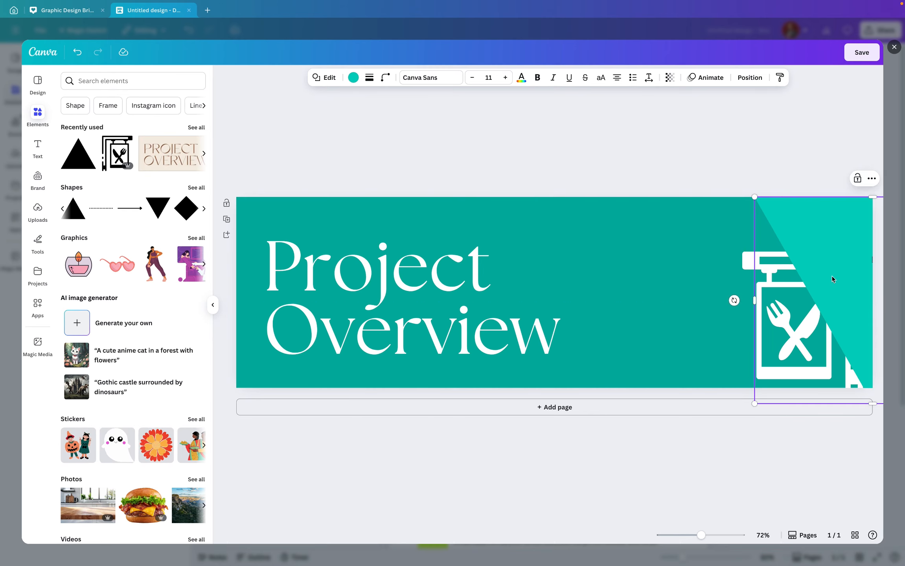
{"action": "left_click", "coordinate": [872, 178]}
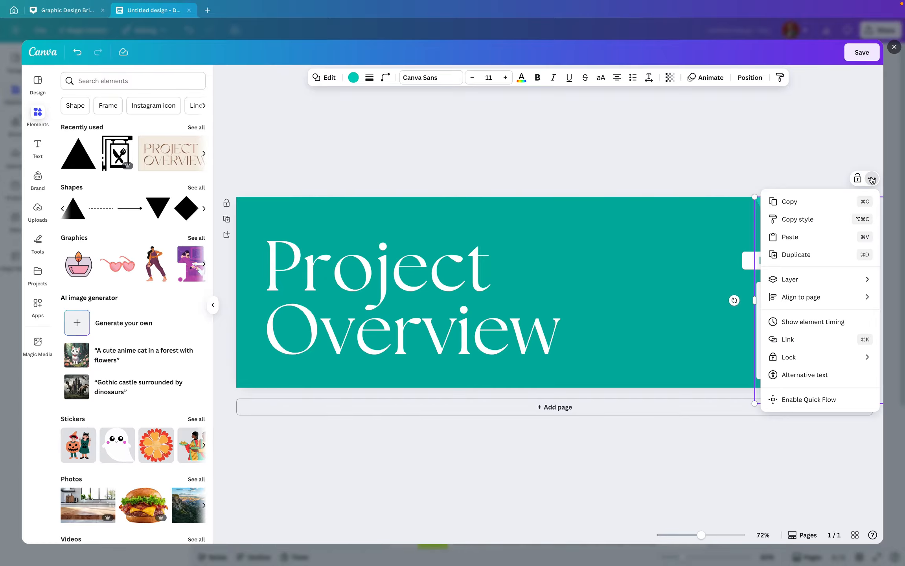
{"action": "mouse_move", "coordinate": [824, 280]}
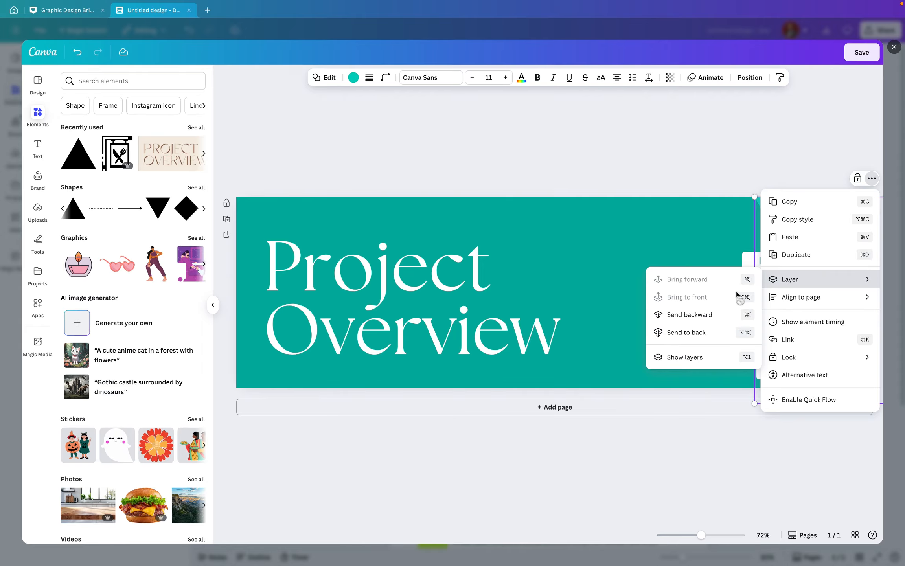
{"action": "left_click", "coordinate": [717, 333]}
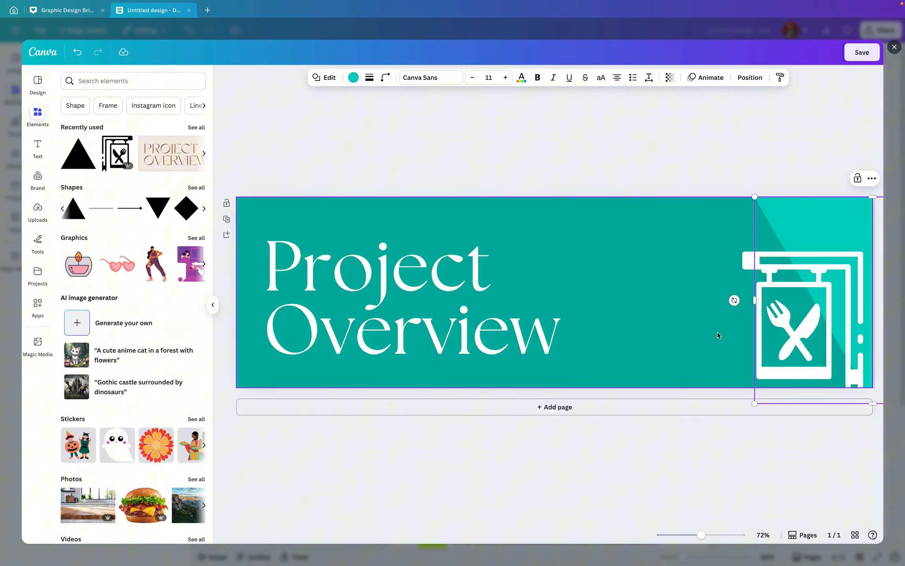
{"action": "left_click", "coordinate": [688, 282]}
Shift the triangle slightly left and change its colour to #08BDAD
{"action": "left_click", "coordinate": [827, 224]}
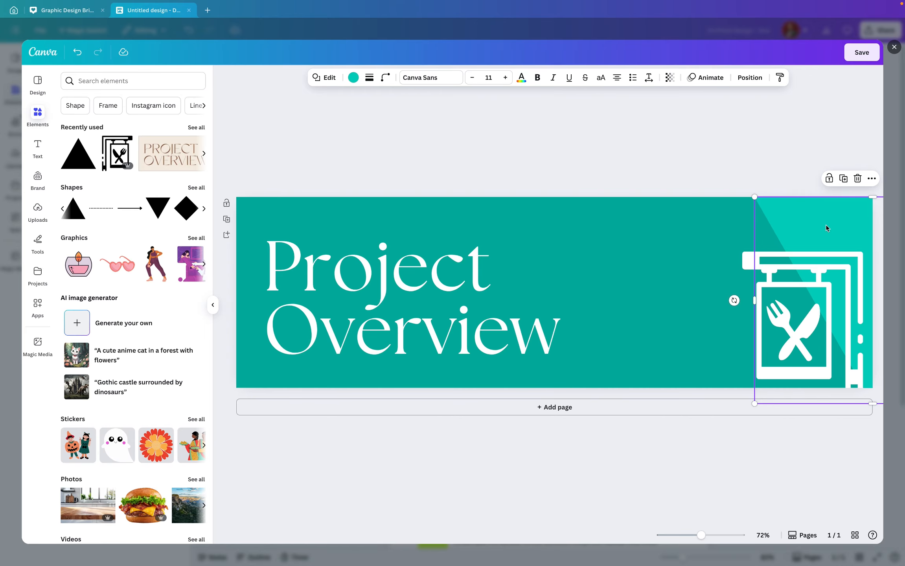
{"action": "left_click_drag", "start_coordinate": [827, 224], "coordinate": [804, 227]}
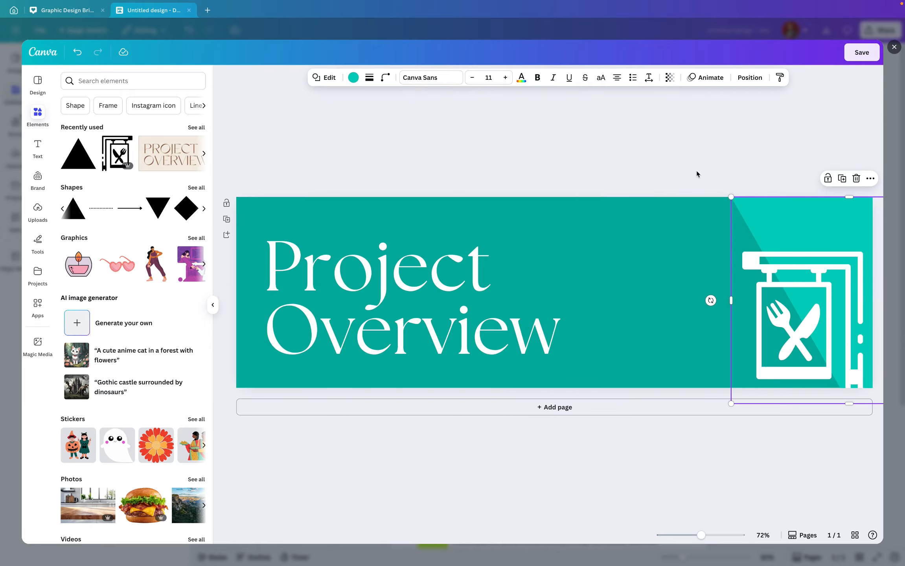
{"action": "left_click", "coordinate": [354, 78]}
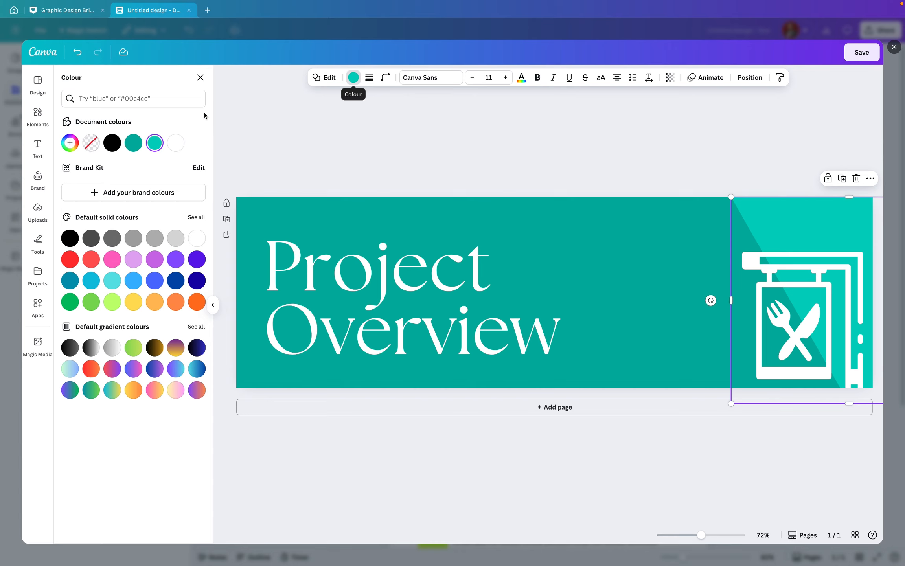
{"action": "left_click", "coordinate": [71, 143]}
{"action": "left_click_drag", "start_coordinate": [188, 199], "coordinate": [184, 197]}
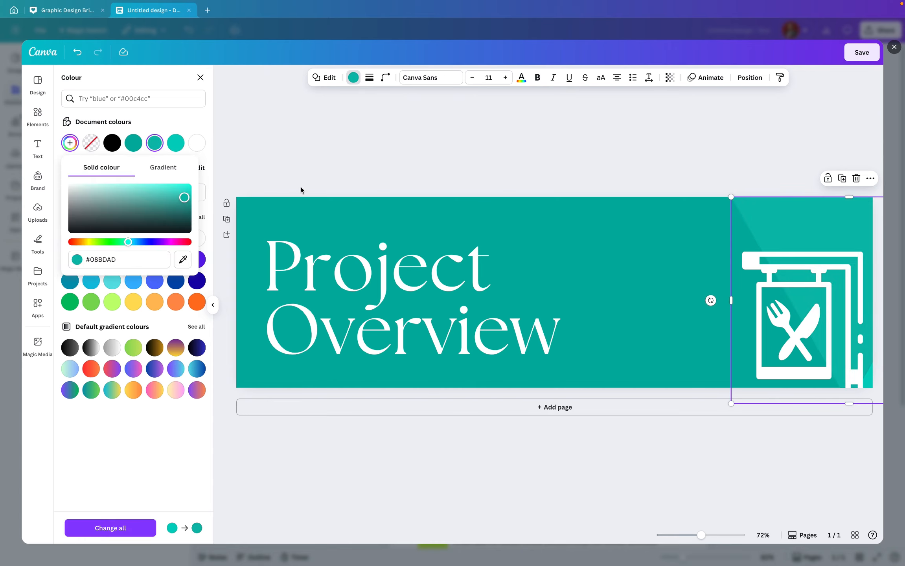
{"action": "left_click", "coordinate": [465, 164]}
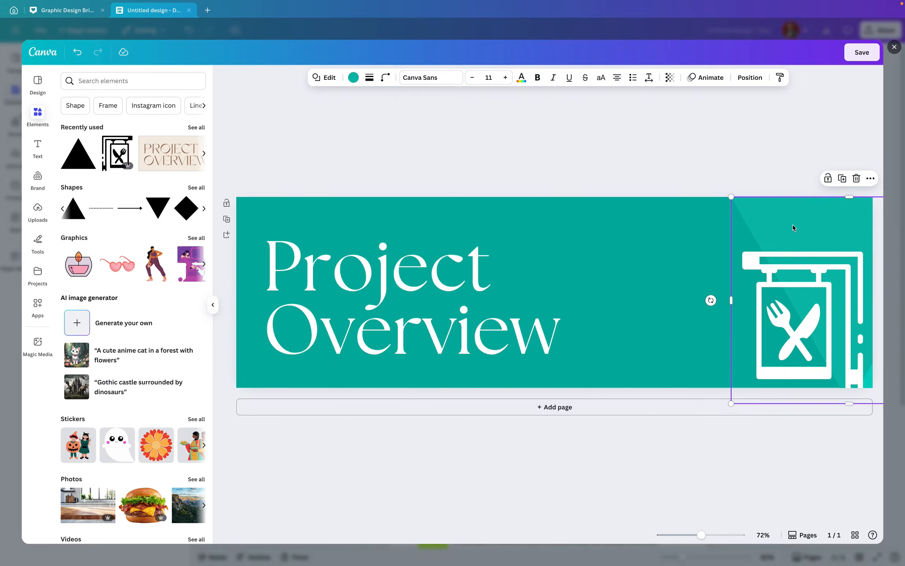
Send the triangle to the back of the banner's layers
{"action": "right_click", "coordinate": [793, 228]}
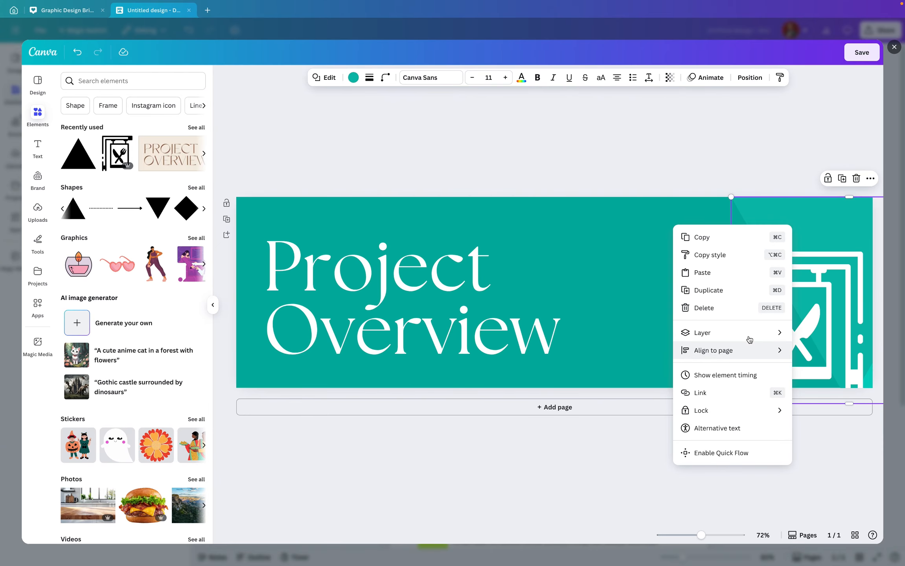
{"action": "mouse_move", "coordinate": [750, 338]}
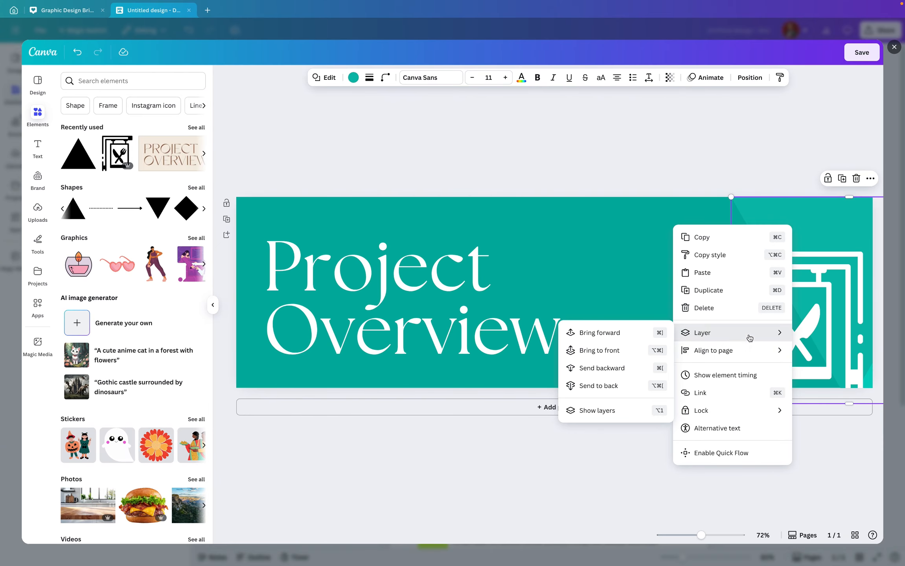
{"action": "left_click", "coordinate": [615, 385]}
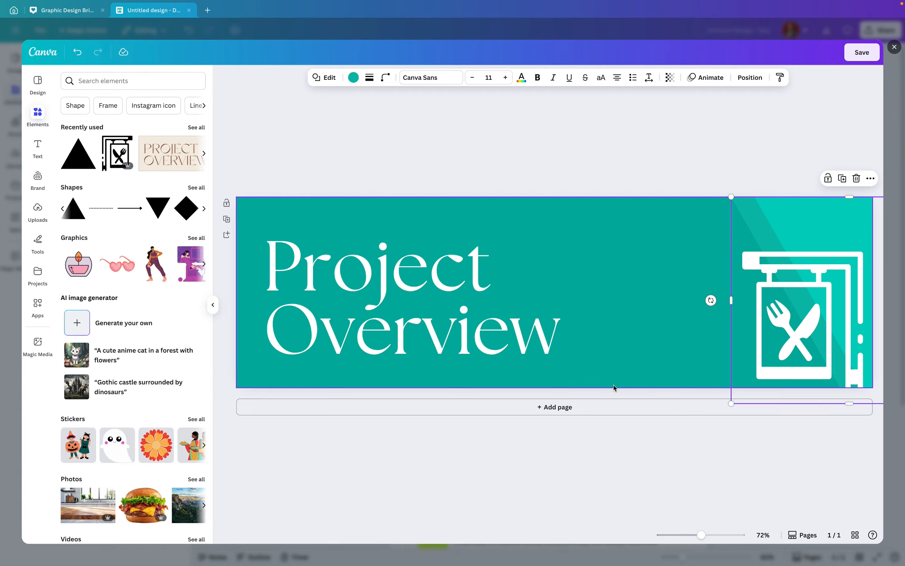
{"action": "left_click", "coordinate": [640, 138]}
Save the banner edits and return to the document
{"action": "left_click", "coordinate": [801, 309]}
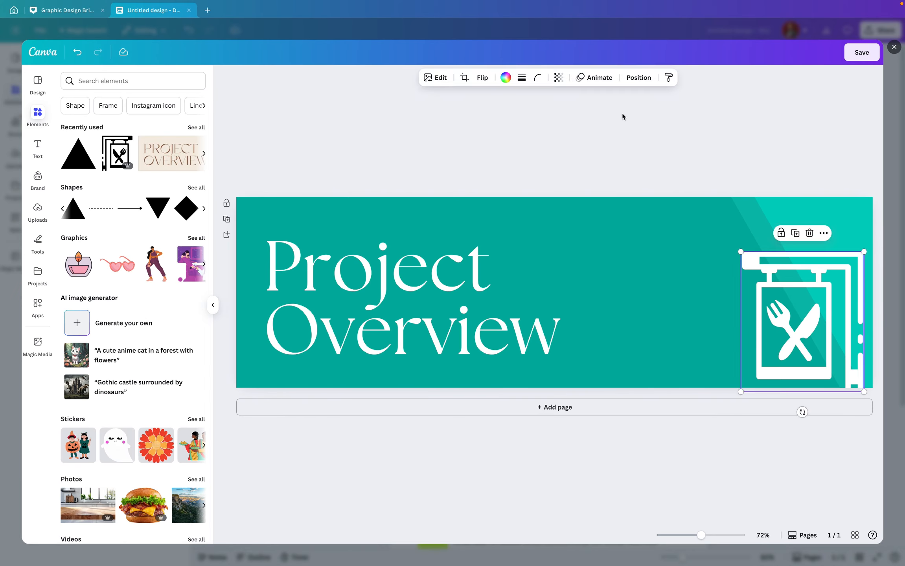
{"action": "left_click", "coordinate": [599, 134]}
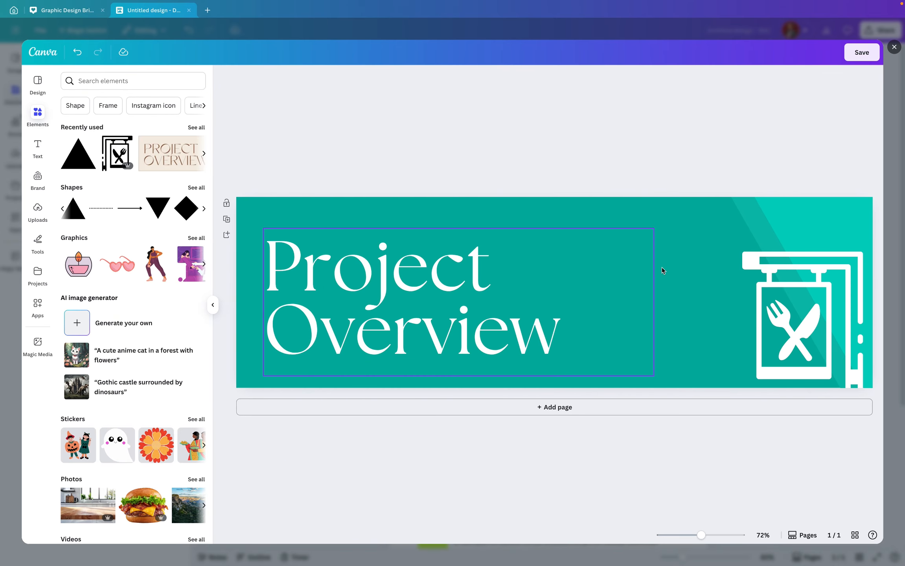
{"action": "left_click", "coordinate": [862, 52]}
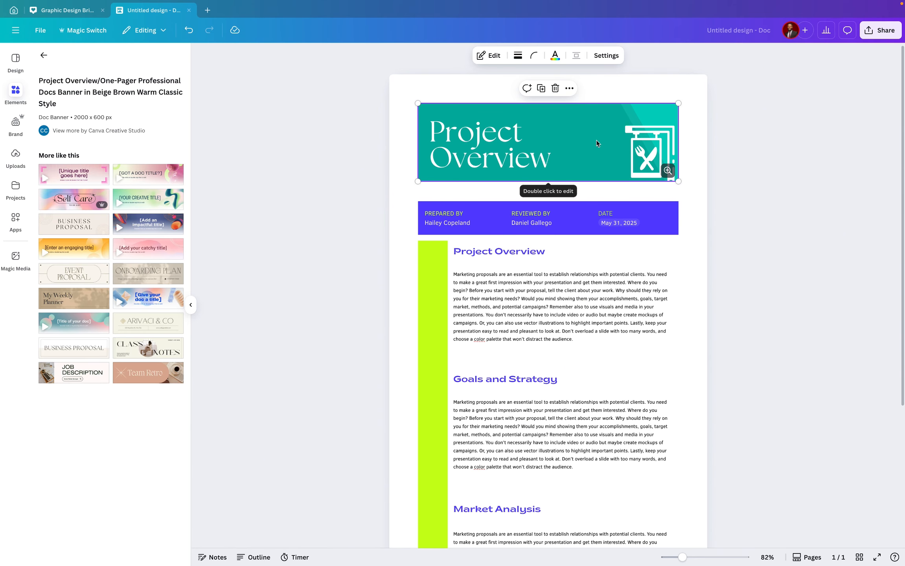
Set the Project Overview graphic as the document's banner
{"action": "left_click", "coordinate": [569, 90]}
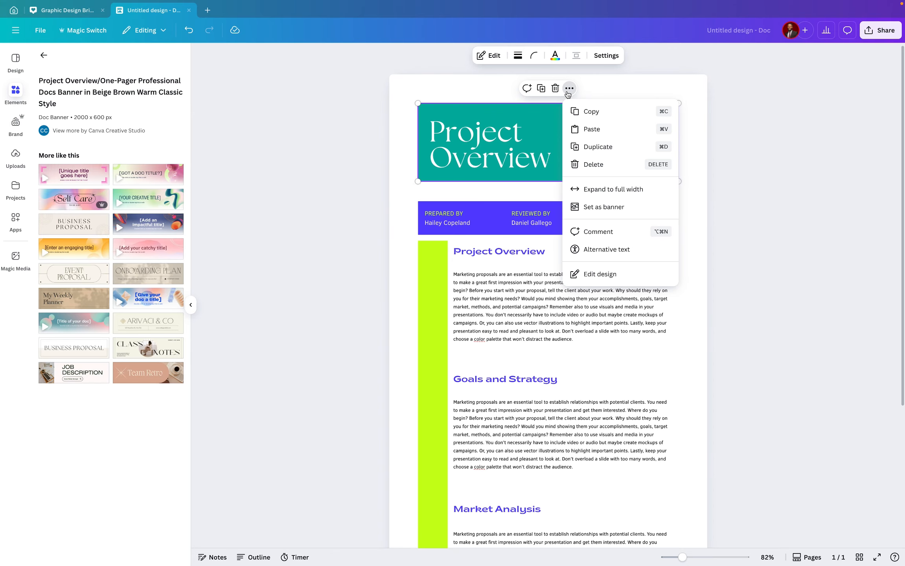
{"action": "left_click", "coordinate": [607, 210]}
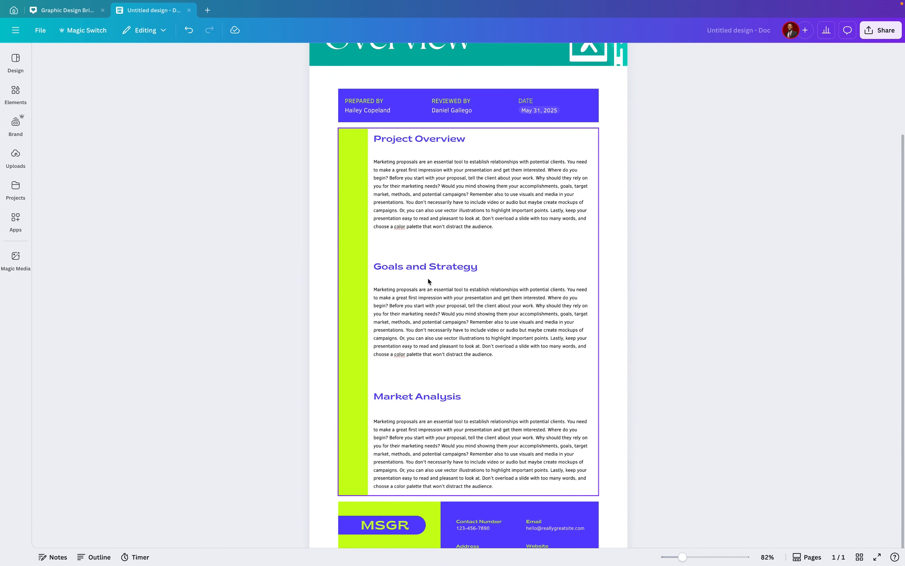
{"action": "scroll", "coordinate": [428, 279], "scroll_direction": "up", "scroll_amount": 1}
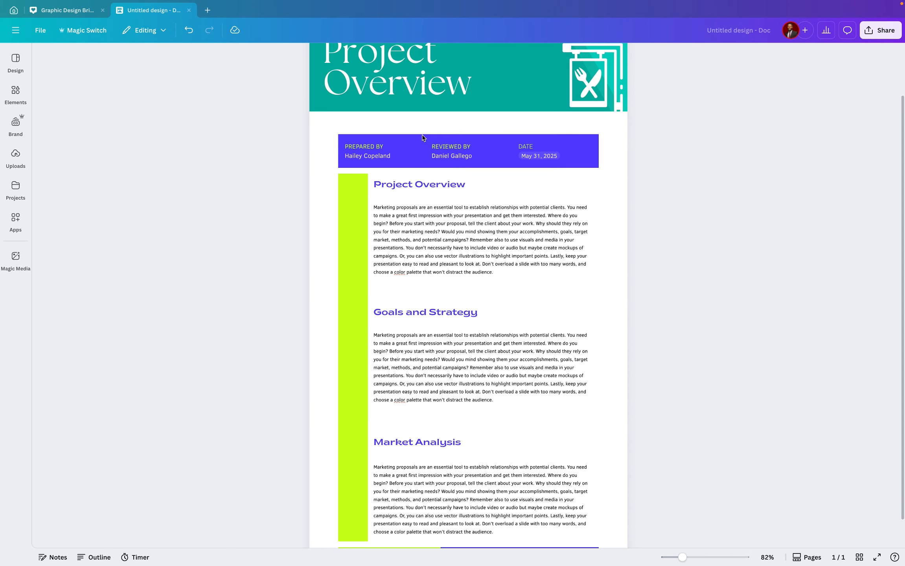
Insert a stacked bar chart on the empty line below the banner
{"action": "left_click", "coordinate": [374, 126]}
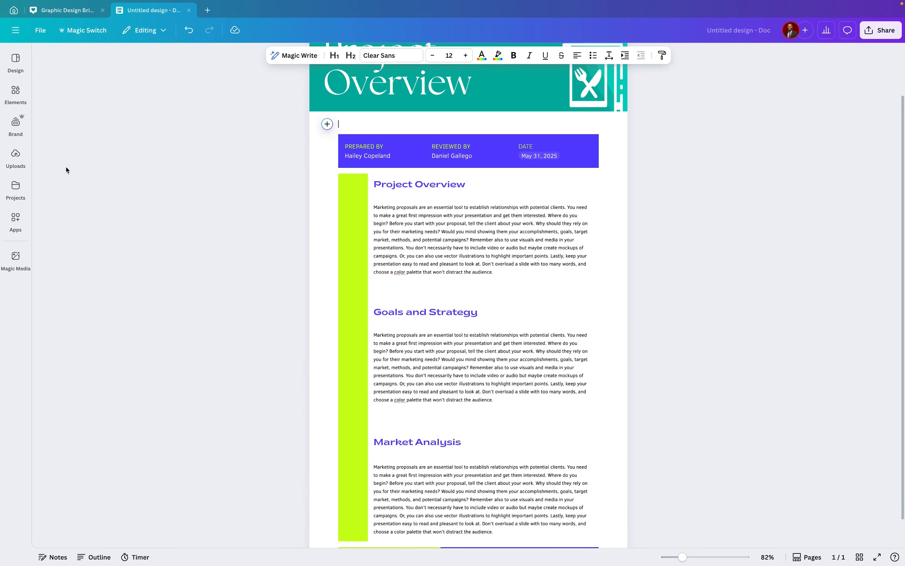
{"action": "left_click", "coordinate": [17, 92]}
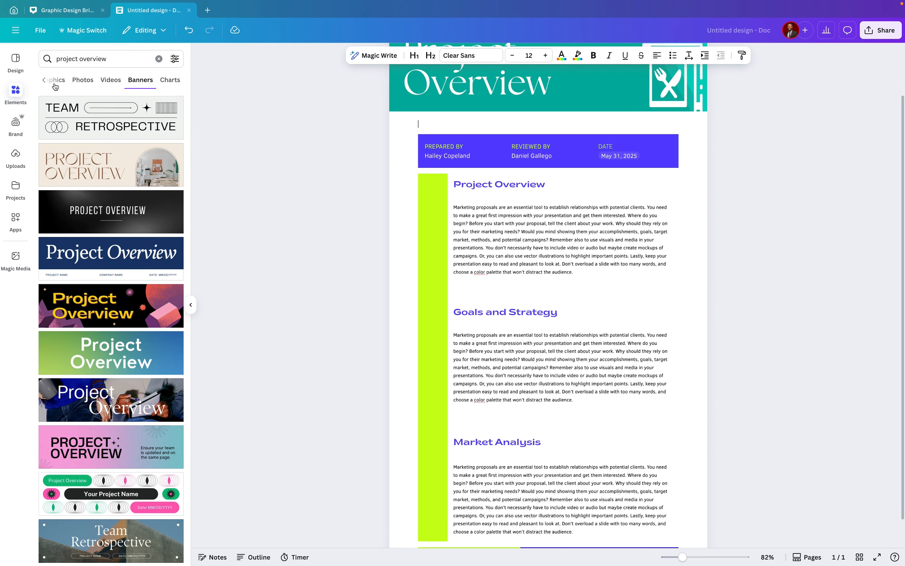
{"action": "left_click", "coordinate": [159, 58]}
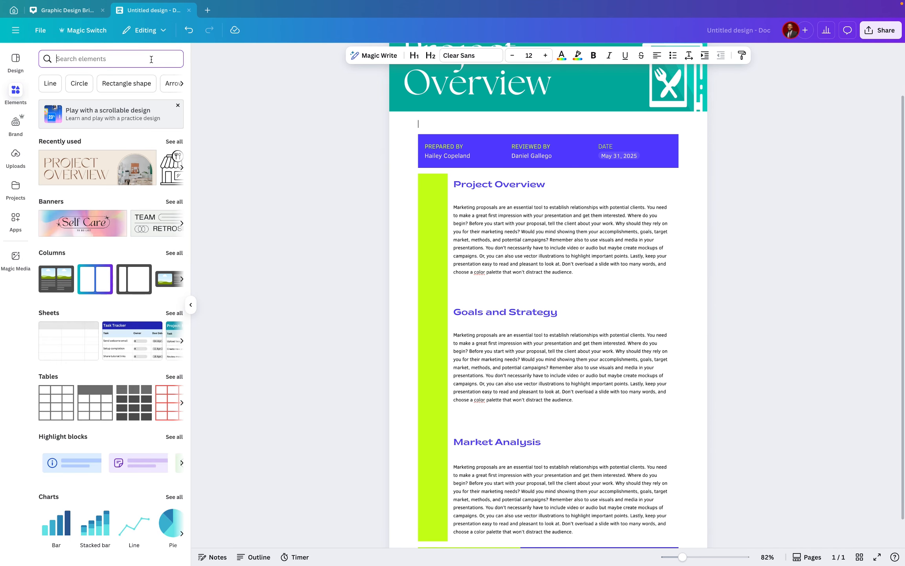
{"action": "scroll", "coordinate": [90, 299], "scroll_direction": "down", "scroll_amount": 5}
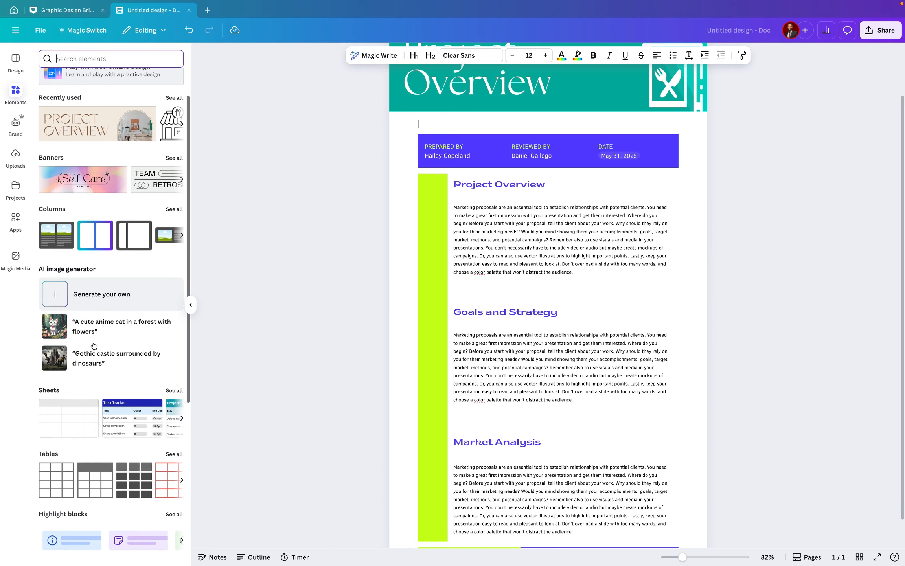
{"action": "scroll", "coordinate": [90, 341], "scroll_direction": "down", "scroll_amount": 2}
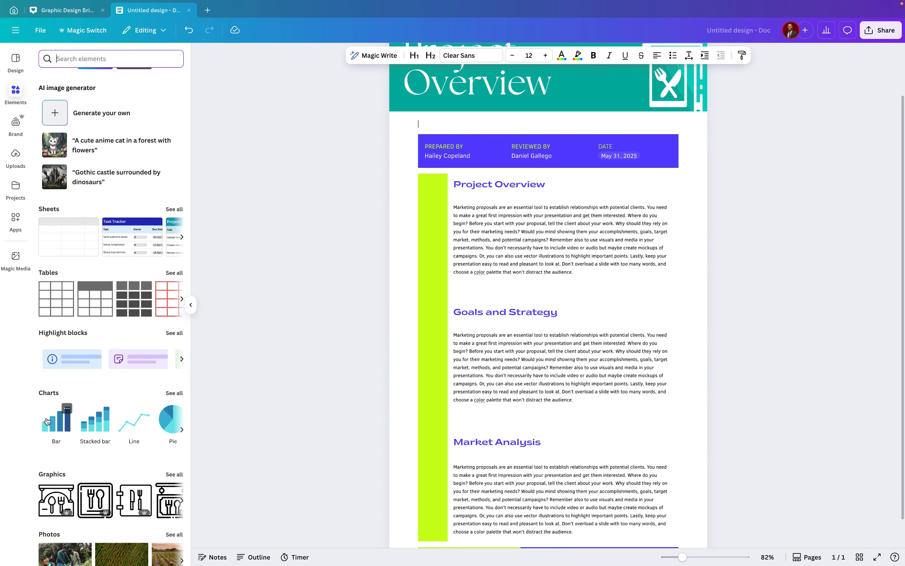
{"action": "mouse_move", "coordinate": [46, 412]}
{"action": "mouse_move", "coordinate": [89, 436]}
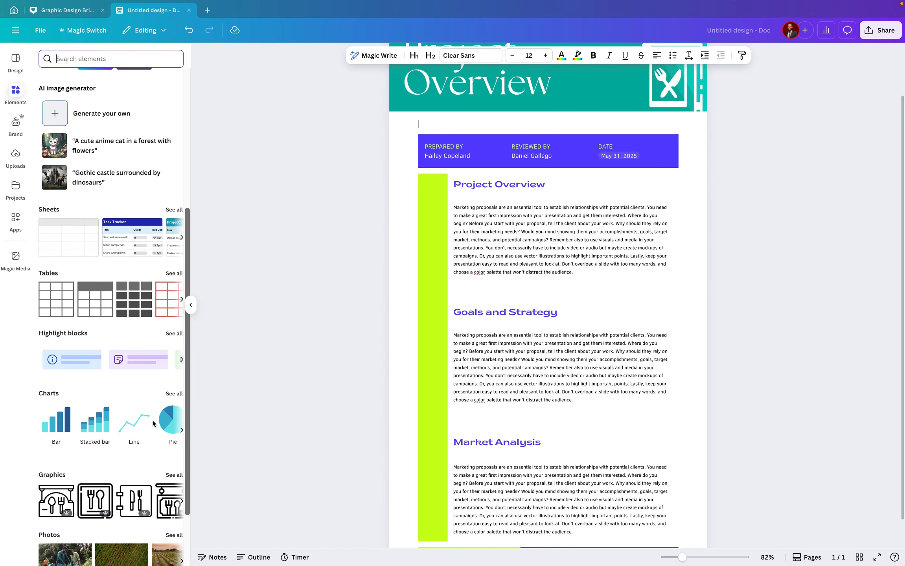
{"action": "left_click", "coordinate": [179, 394]}
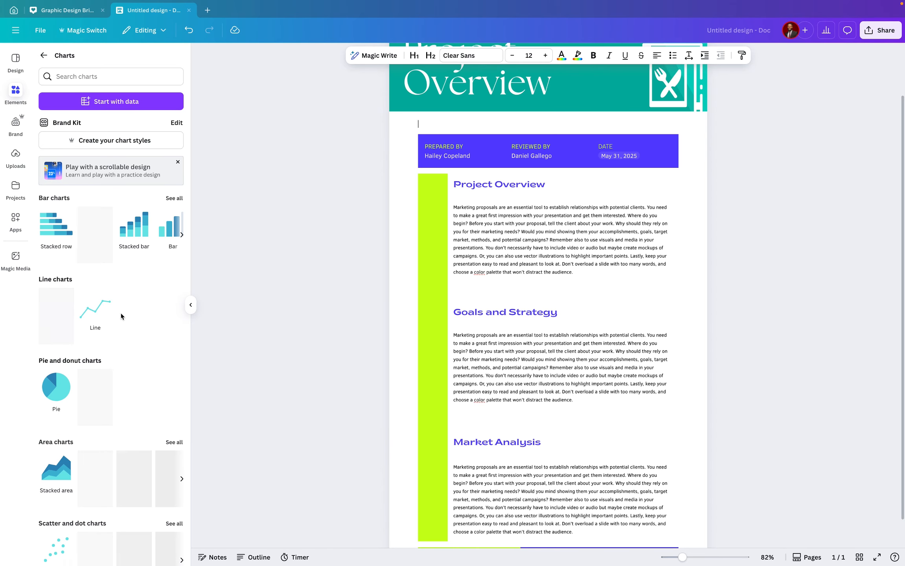
{"action": "scroll", "coordinate": [122, 375], "scroll_direction": "down", "scroll_amount": 5}
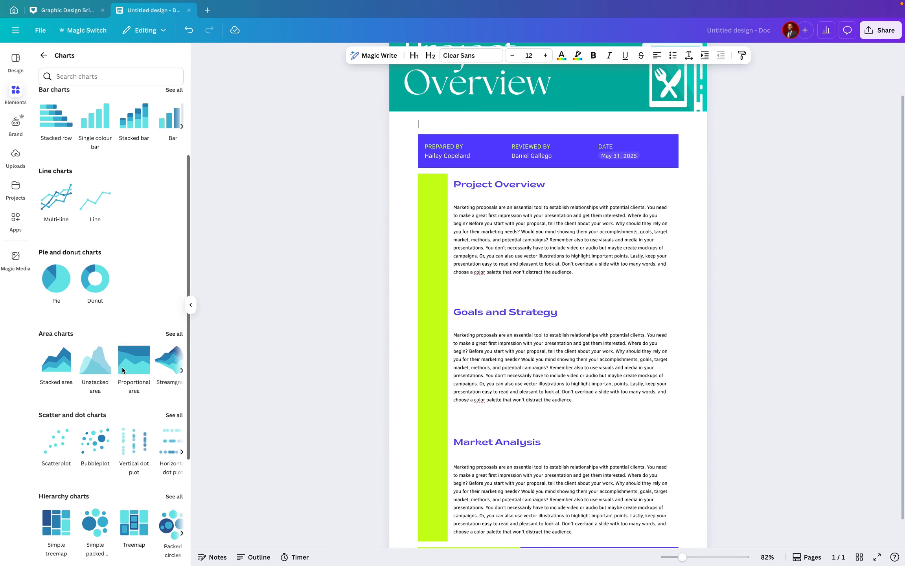
{"action": "scroll", "coordinate": [122, 370], "scroll_direction": "down", "scroll_amount": 3}
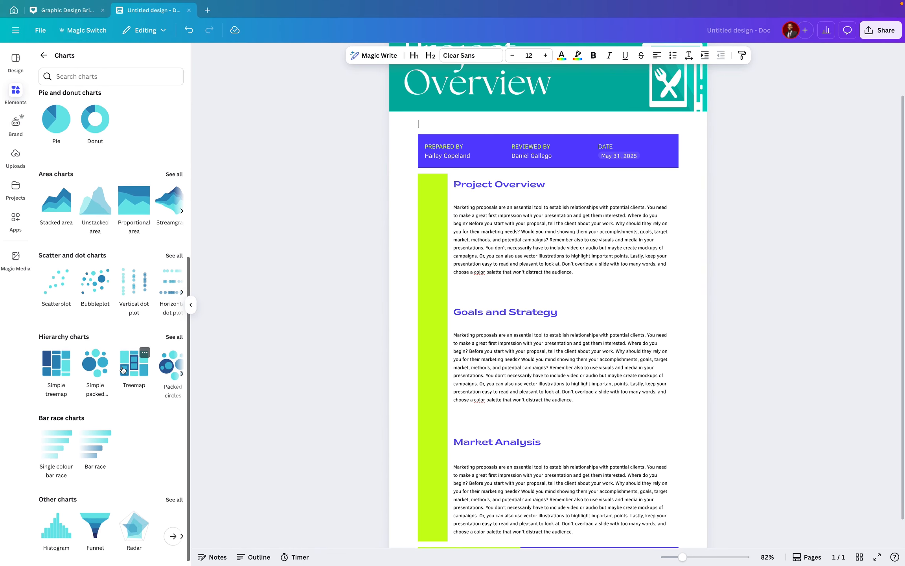
{"action": "scroll", "coordinate": [122, 370], "scroll_direction": "up", "scroll_amount": 6}
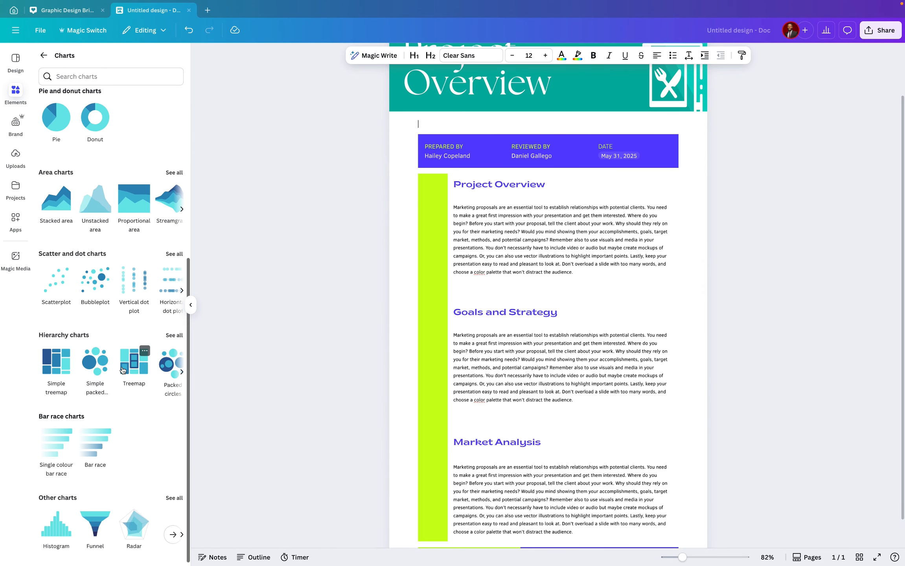
{"action": "scroll", "coordinate": [124, 386], "scroll_direction": "up", "scroll_amount": 2}
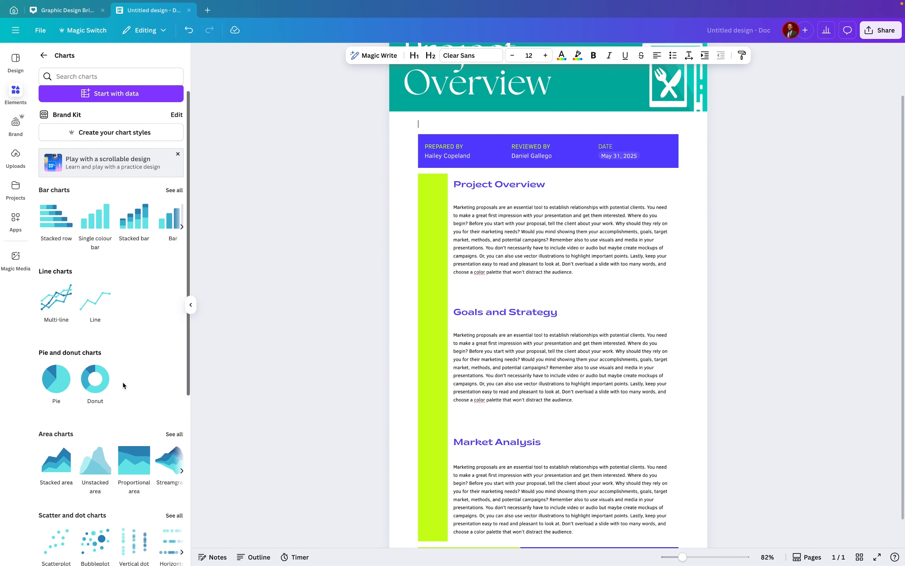
{"action": "left_click", "coordinate": [136, 233]}
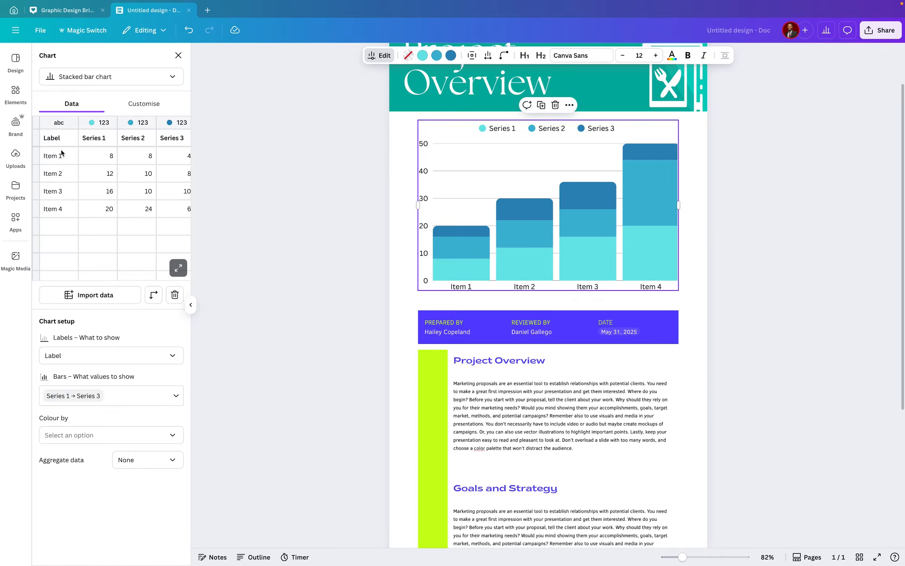
Rename the chart's first two labels to shawarma and Pizza
{"action": "key", "text": "super+a"}
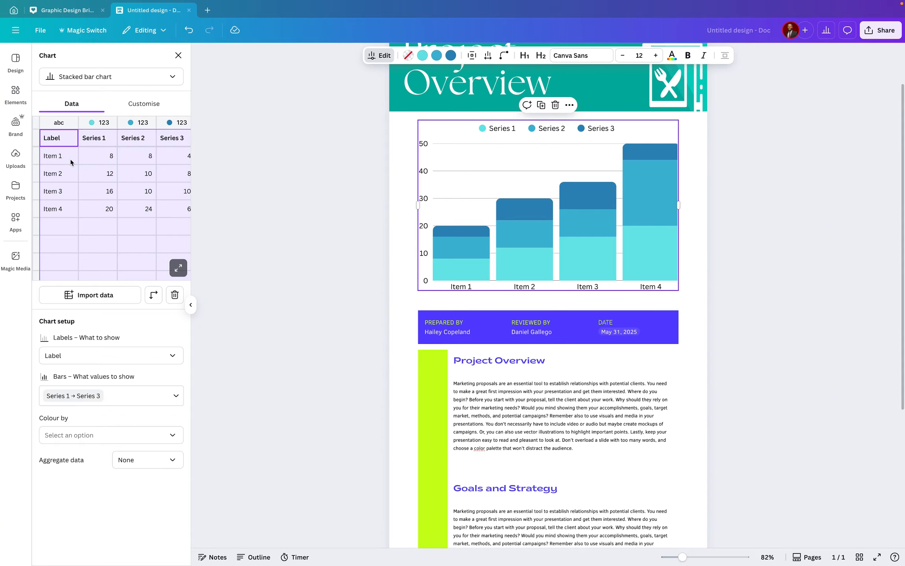
{"action": "left_click", "coordinate": [68, 158]}
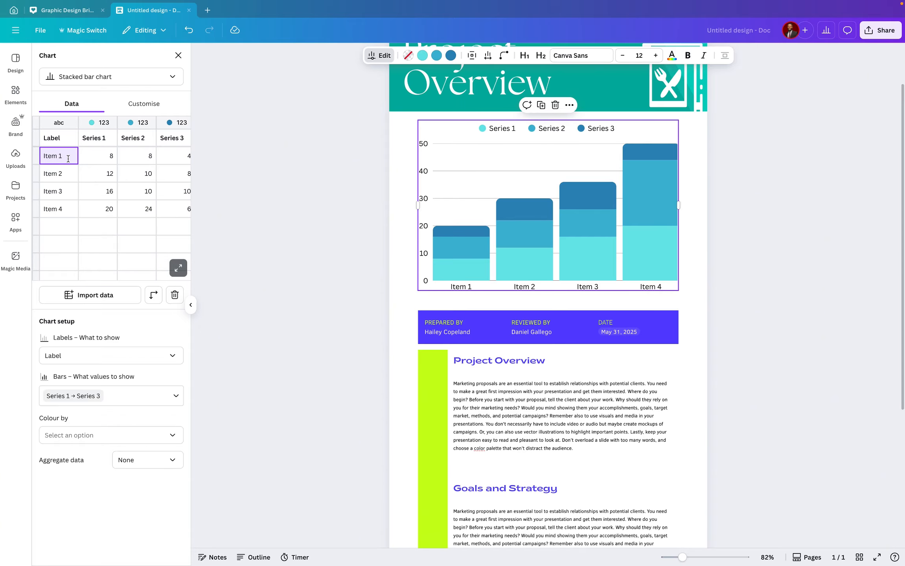
{"action": "key", "text": "ctrl+a"}
{"action": "type", "text": "shawarma"}
{"action": "left_click", "coordinate": [63, 175]}
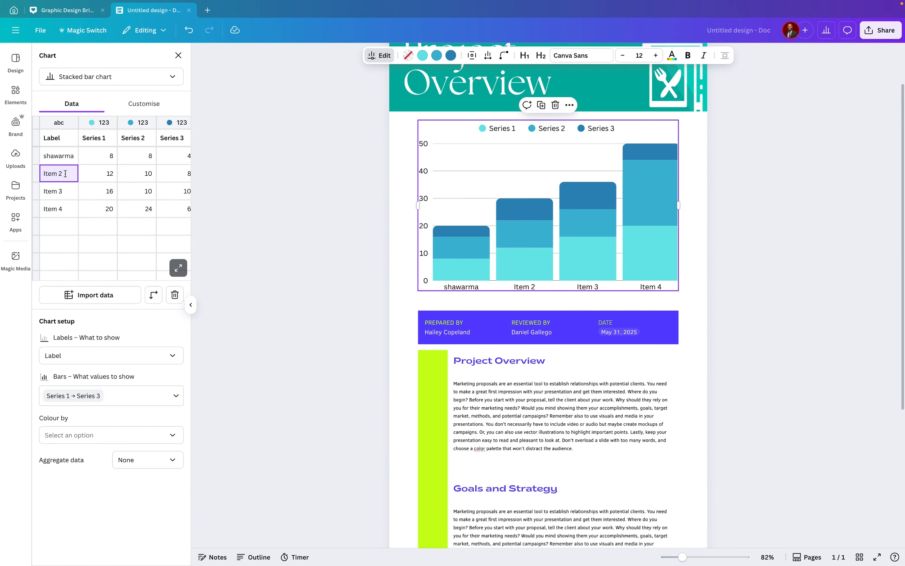
{"action": "key", "text": "ctrl+a"}
{"action": "type", "text": "Pizzza"}
Rename the chart's third label to Tacos
{"action": "left_click", "coordinate": [61, 191]}
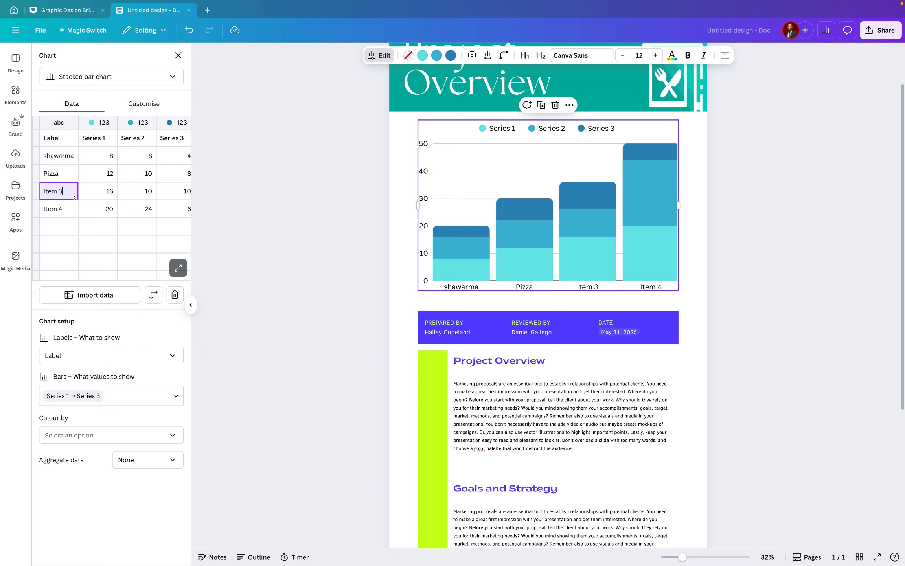
{"action": "double_click", "coordinate": [74, 196]}
{"action": "type", "text": "T"}
{"action": "key", "text": "BackSpace"}
{"action": "key", "text": "BackSpace"}
{"action": "left_click", "coordinate": [68, 208]}
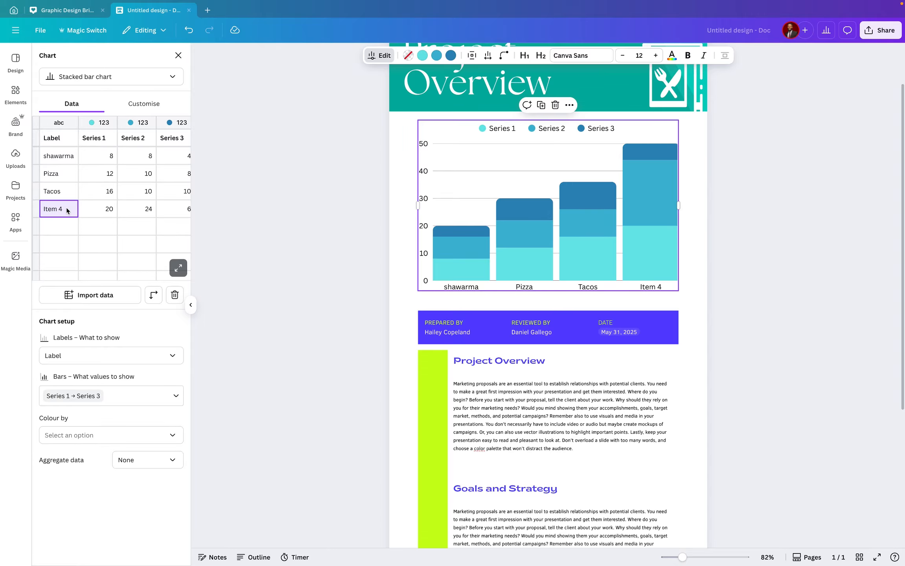
Rename the chart's fourth label to Brew
{"action": "left_click", "coordinate": [67, 208]}
{"action": "key", "text": "super+a"}
{"action": "type", "text": "Brew"}
Colour the chart's Series 1 Peach and Series 2 red
{"action": "left_click", "coordinate": [94, 125]}
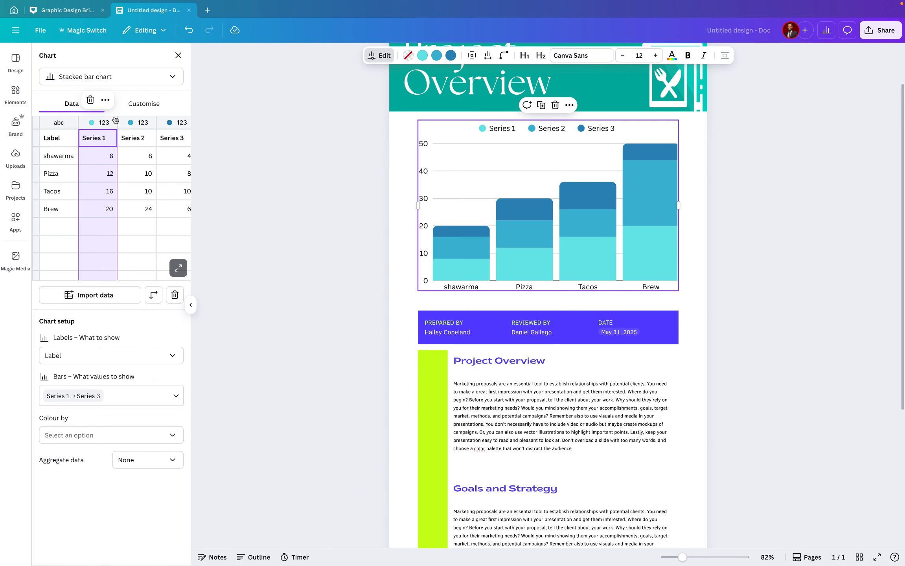
{"action": "left_click", "coordinate": [430, 57]}
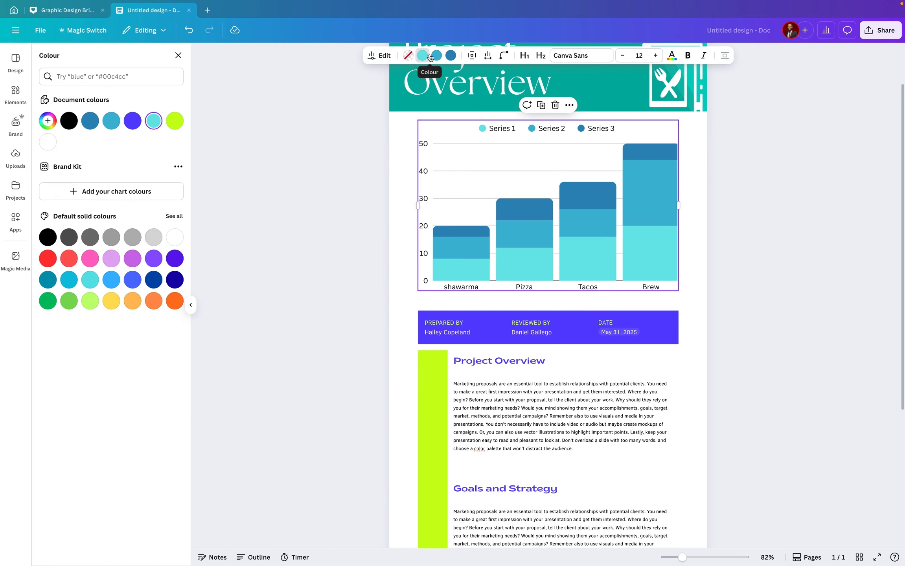
{"action": "left_click", "coordinate": [132, 305]}
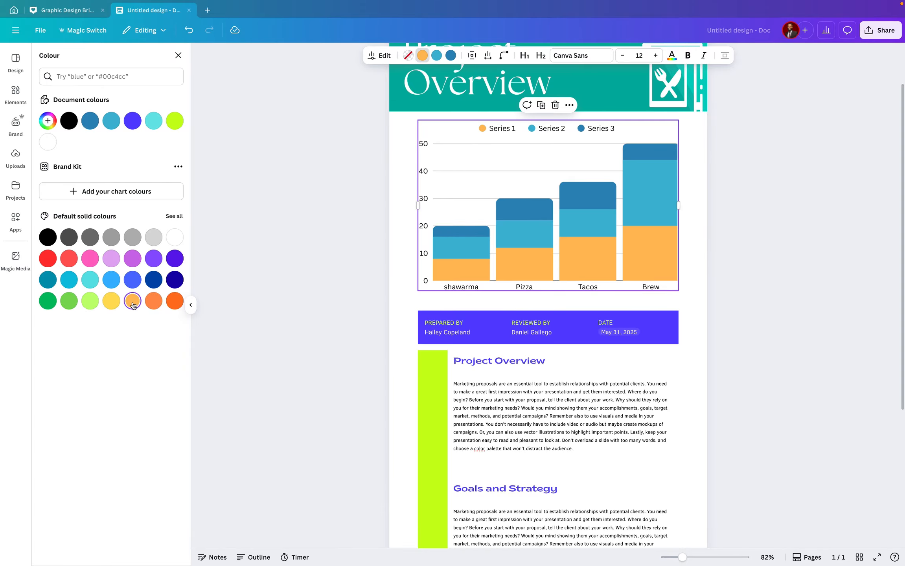
{"action": "left_click", "coordinate": [437, 56]}
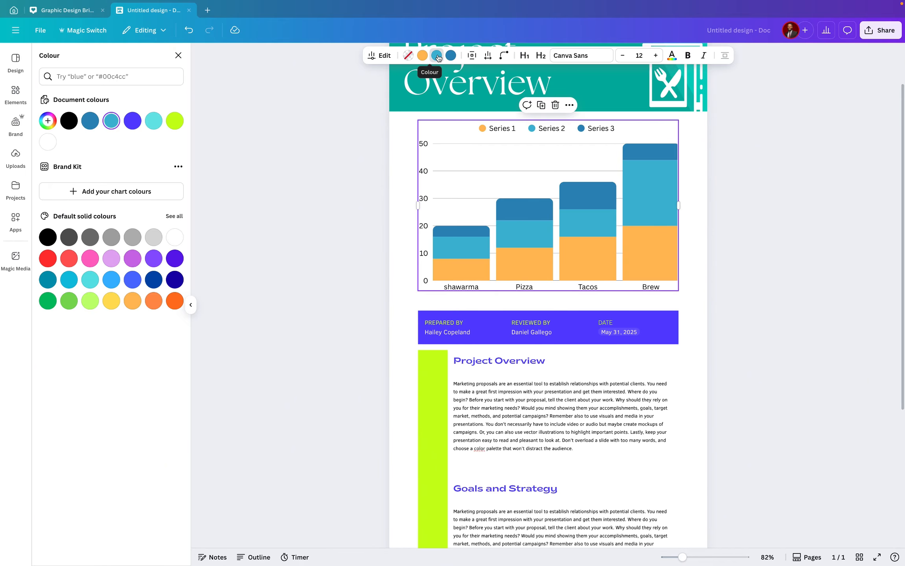
{"action": "left_click", "coordinate": [47, 258]}
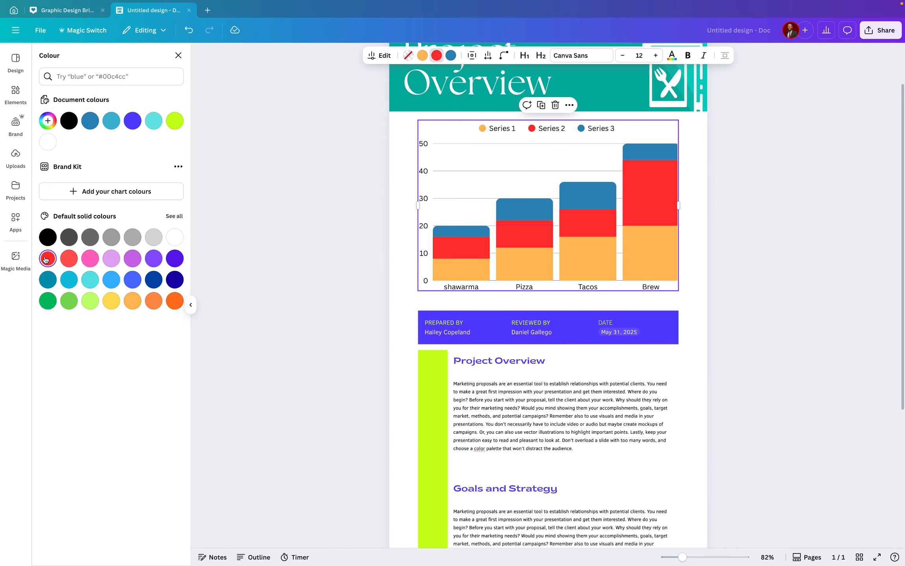
Colour Series 3 with the banner's teal, sampled with the eyedropper as #03B2A2
{"action": "left_click", "coordinate": [451, 55]}
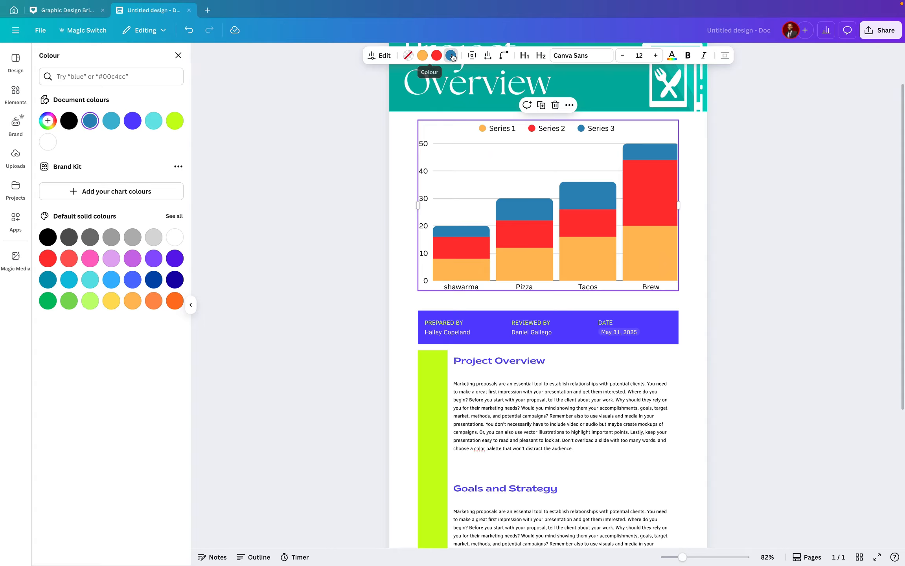
{"action": "left_click", "coordinate": [106, 124]}
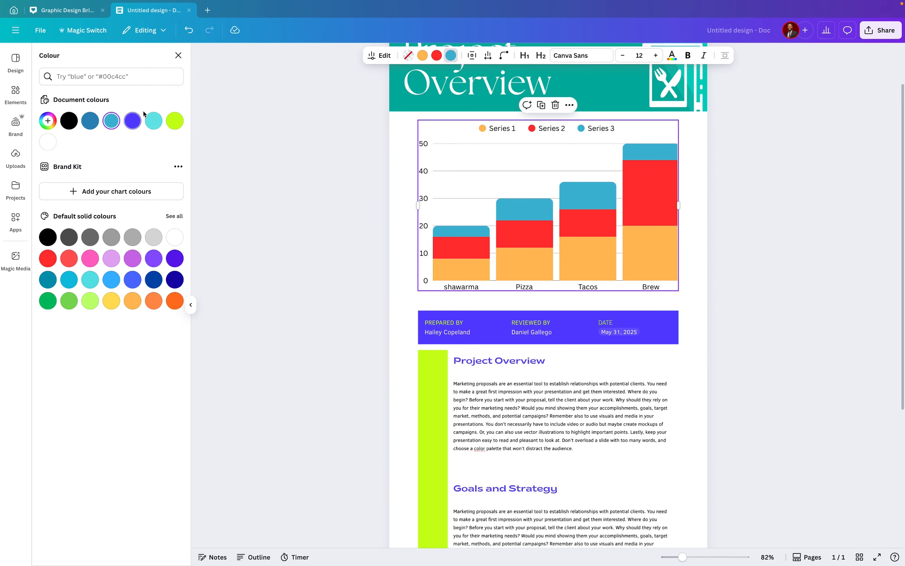
{"action": "left_click", "coordinate": [56, 122]}
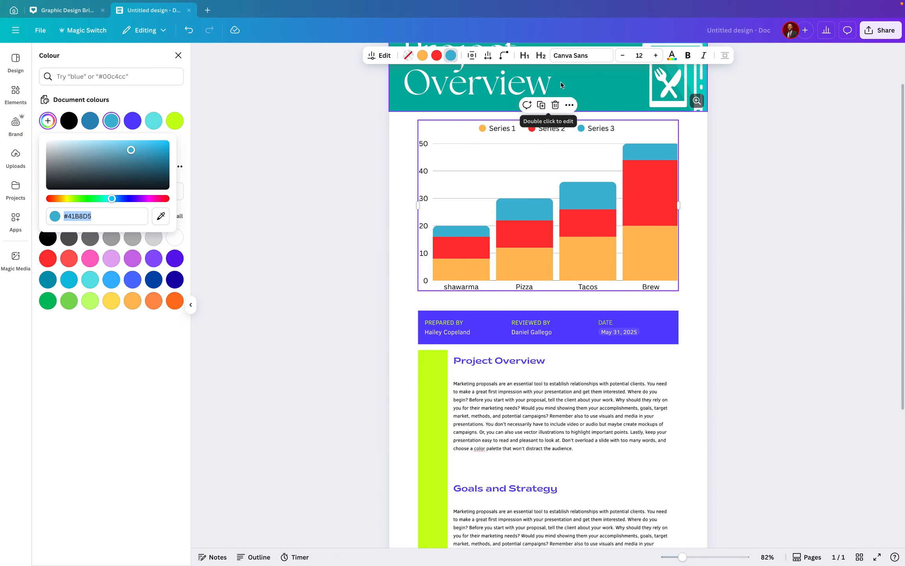
{"action": "left_click", "coordinate": [161, 216]}
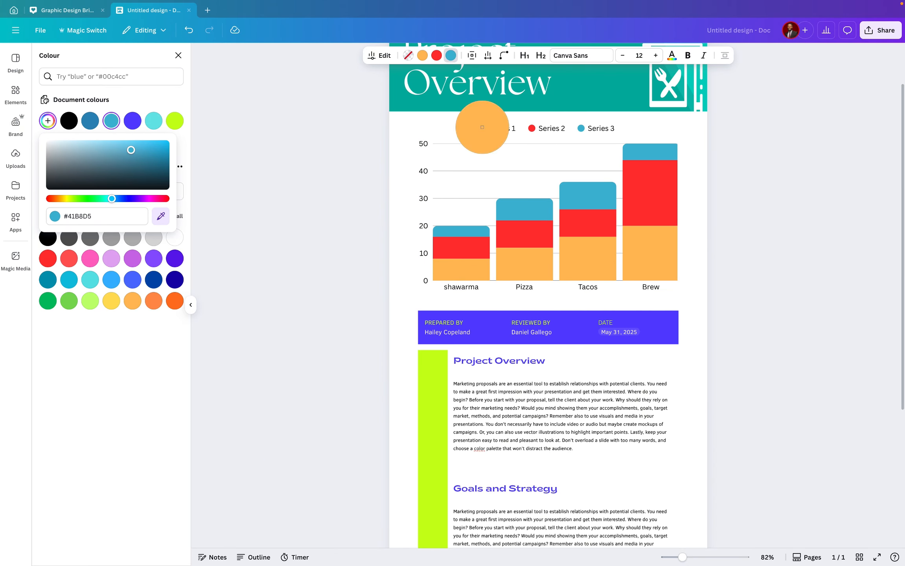
{"action": "left_click", "coordinate": [589, 90]}
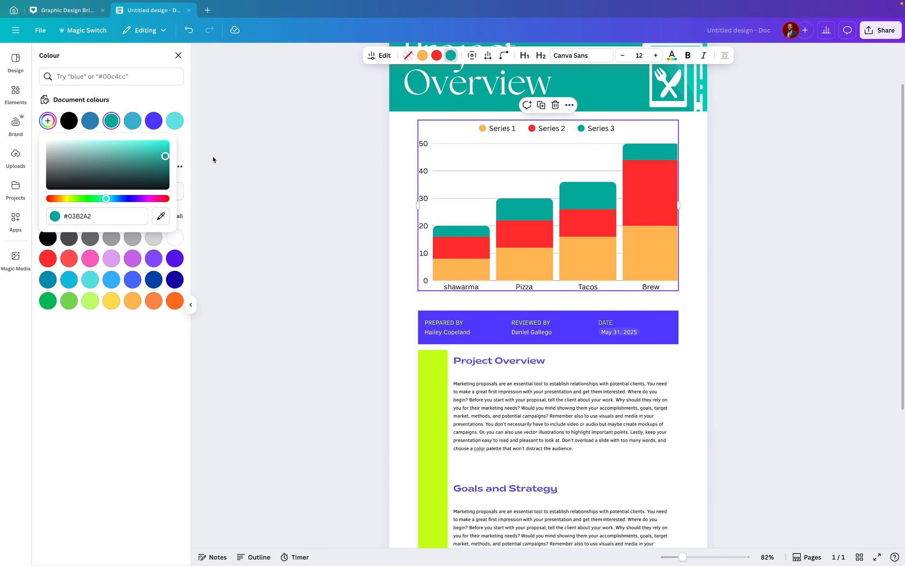
{"action": "left_click", "coordinate": [178, 55]}
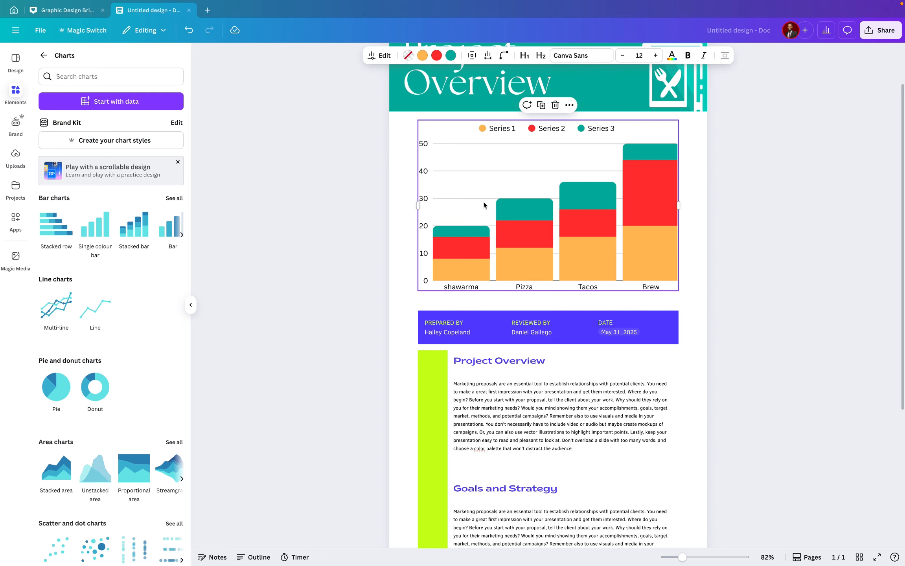
{"action": "double_click", "coordinate": [484, 174]}
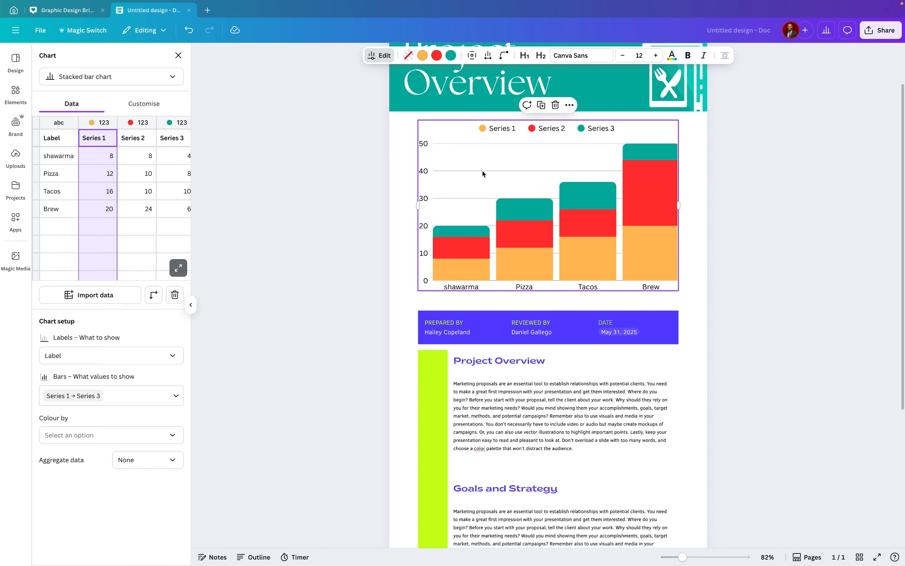
{"action": "scroll", "coordinate": [115, 178], "scroll_direction": "right", "scroll_amount": 2}
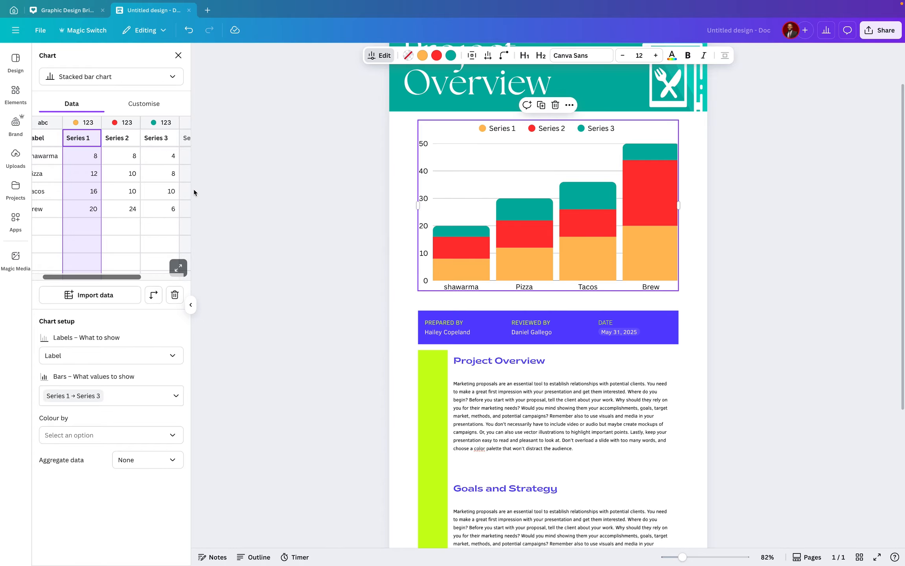
{"action": "scroll", "coordinate": [511, 216], "scroll_direction": "up", "scroll_amount": 1}
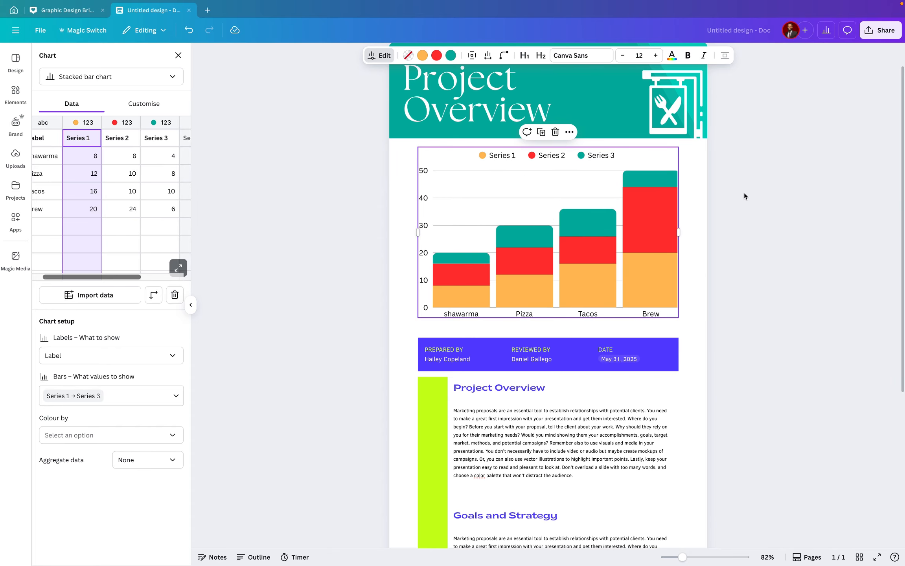
{"action": "scroll", "coordinate": [493, 225], "scroll_direction": "down", "scroll_amount": 1}
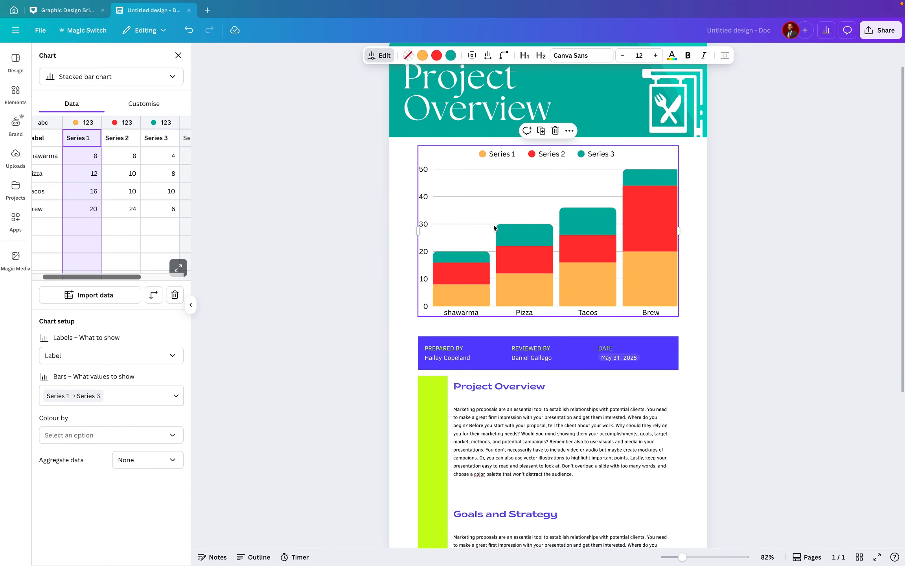
Delete the purple prepared-by / reviewed-by / date block below the chart
{"action": "scroll", "coordinate": [493, 227], "scroll_direction": "down", "scroll_amount": 3}
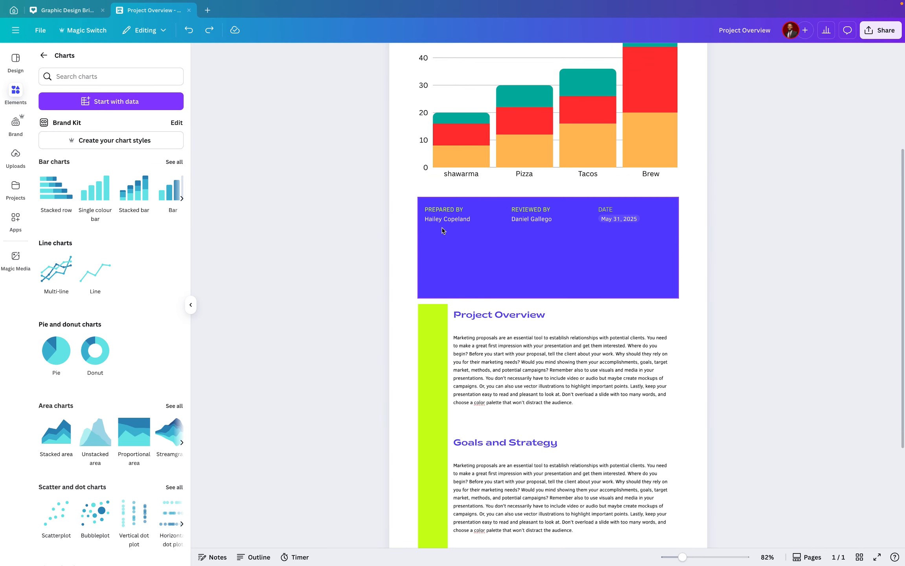
{"action": "left_click", "coordinate": [442, 228]}
{"action": "key", "text": "BackSpace"}
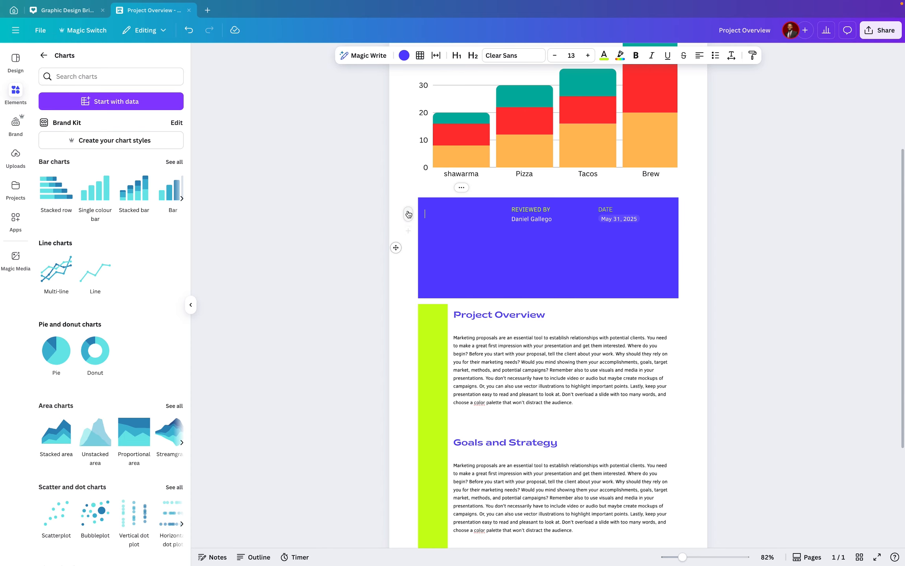
{"action": "left_click", "coordinate": [402, 198]}
{"action": "left_click", "coordinate": [396, 186]}
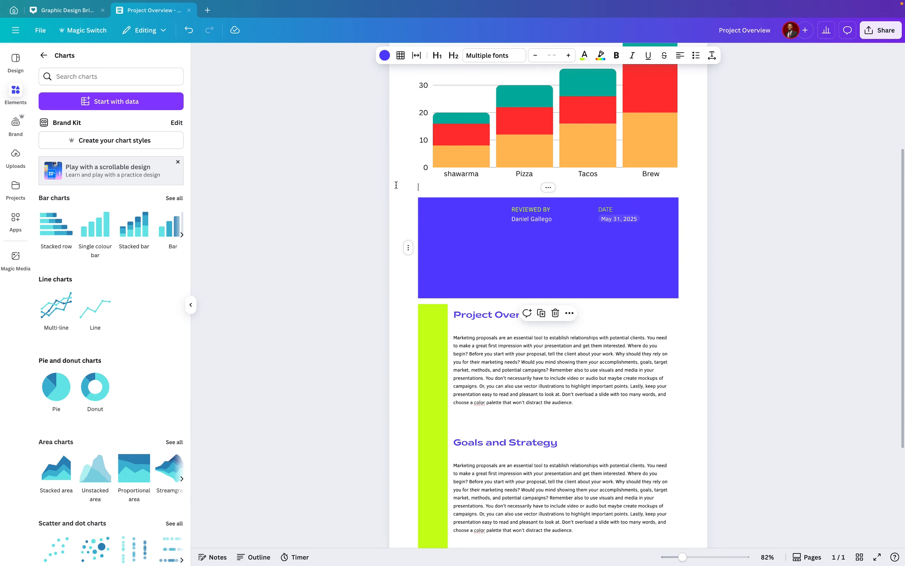
{"action": "left_click", "coordinate": [417, 268]}
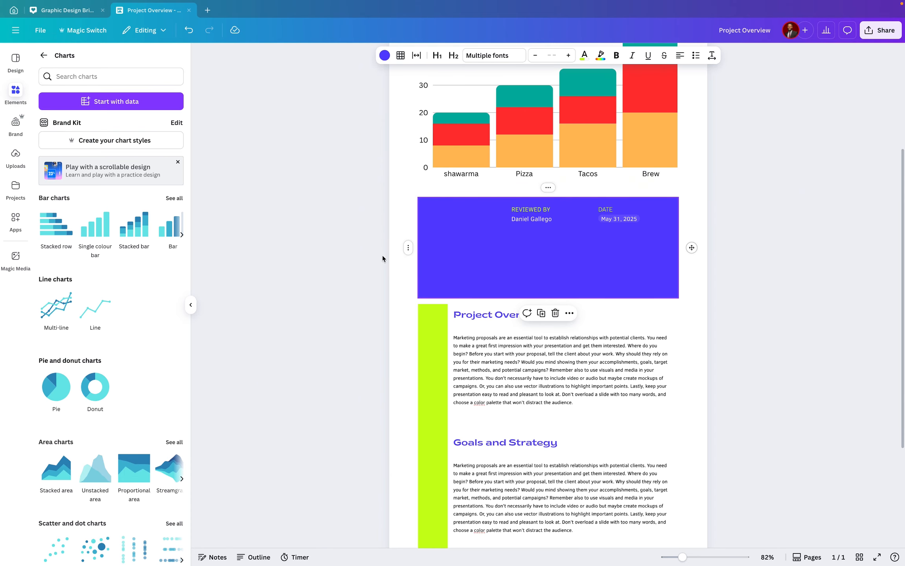
{"action": "left_click", "coordinate": [549, 188]}
{"action": "left_click", "coordinate": [593, 250]}
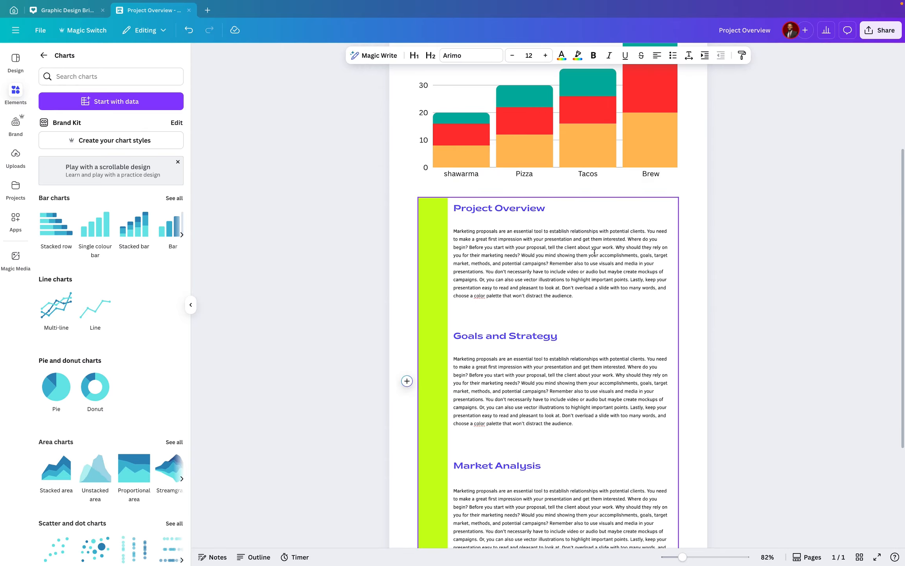
Insert a star-icon highlight block from the Highlight blocks elements
{"action": "scroll", "coordinate": [511, 226], "scroll_direction": "down", "scroll_amount": 1}
{"action": "left_click", "coordinate": [437, 203]}
{"action": "scroll", "coordinate": [437, 203], "scroll_direction": "up", "scroll_amount": 5}
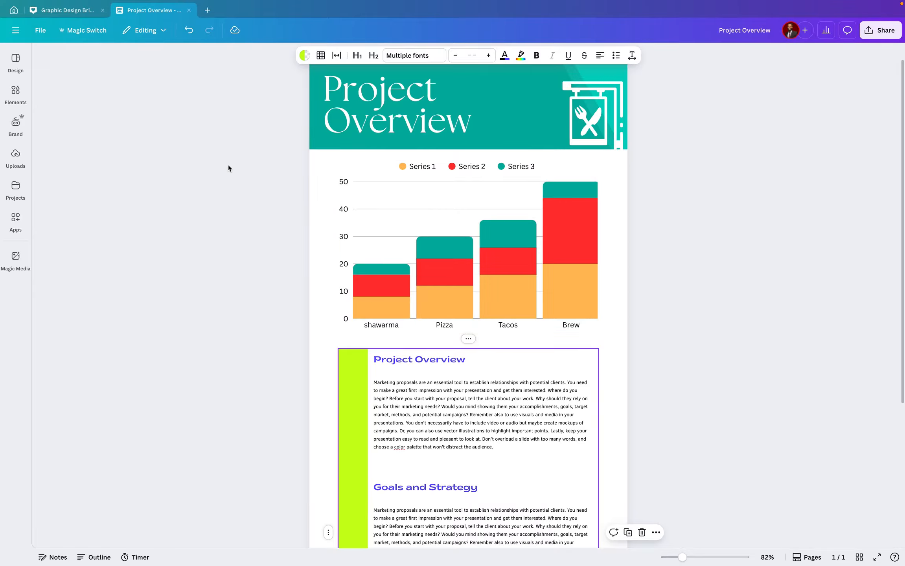
{"action": "left_click", "coordinate": [16, 94]}
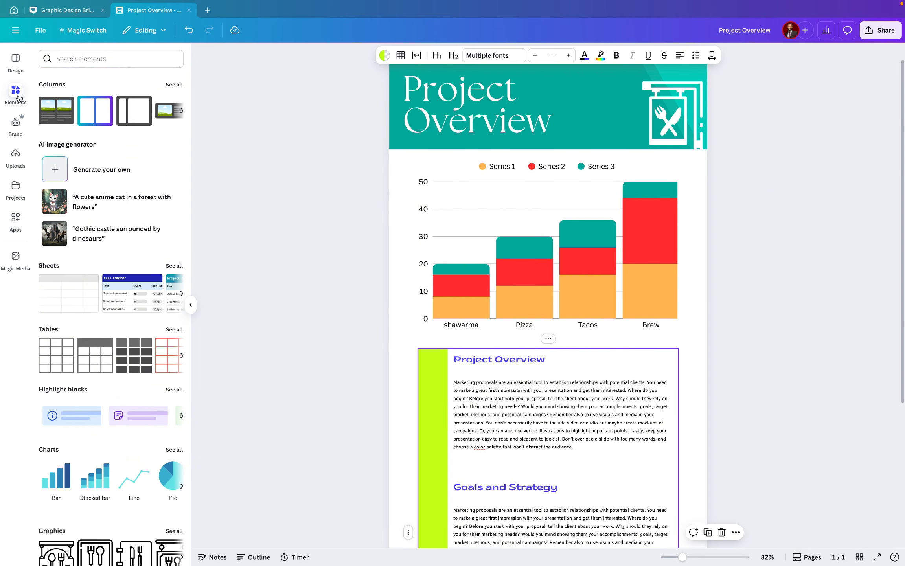
{"action": "scroll", "coordinate": [73, 303], "scroll_direction": "down", "scroll_amount": 2}
{"action": "scroll", "coordinate": [73, 302], "scroll_direction": "down", "scroll_amount": 1}
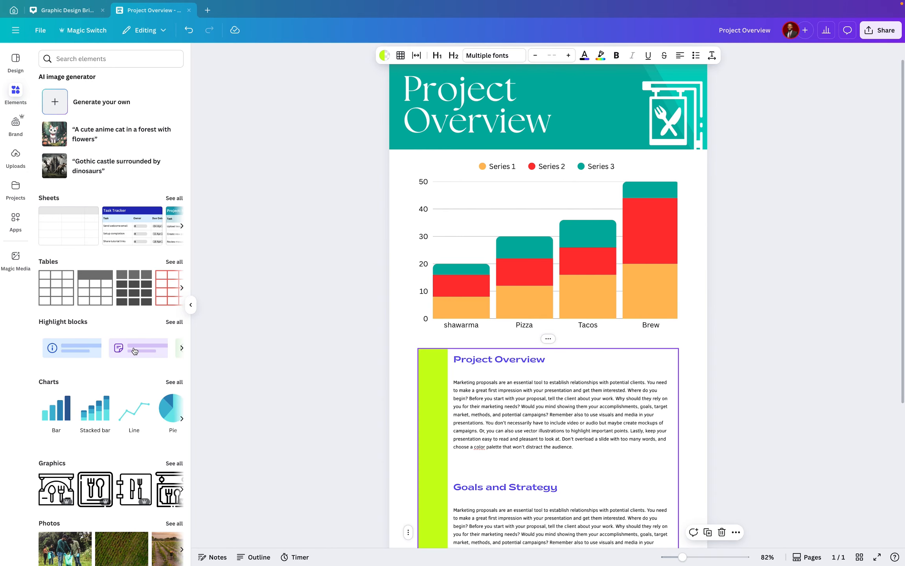
{"action": "scroll", "coordinate": [137, 352], "scroll_direction": "right", "scroll_amount": 2}
{"action": "scroll", "coordinate": [130, 352], "scroll_direction": "right", "scroll_amount": 5}
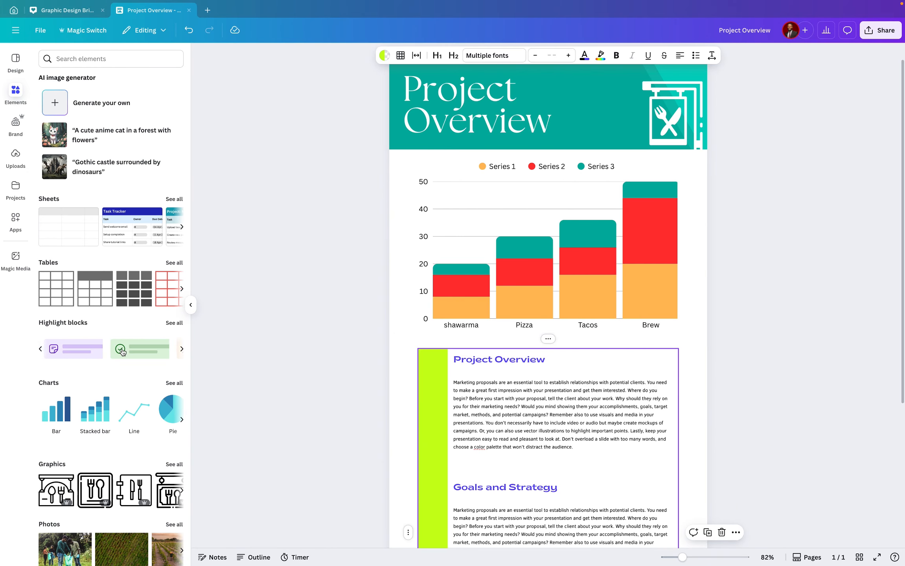
{"action": "left_click", "coordinate": [174, 323]}
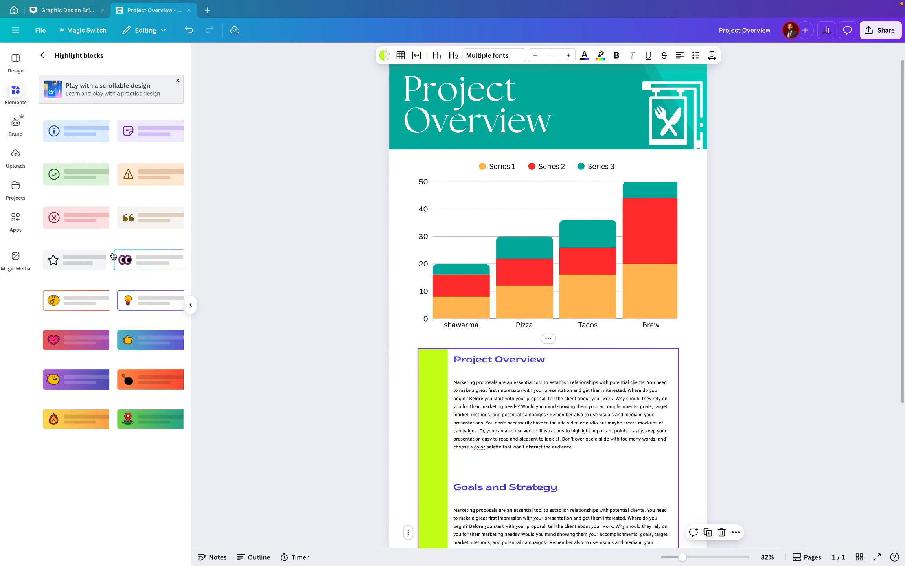
{"action": "left_click", "coordinate": [79, 263]}
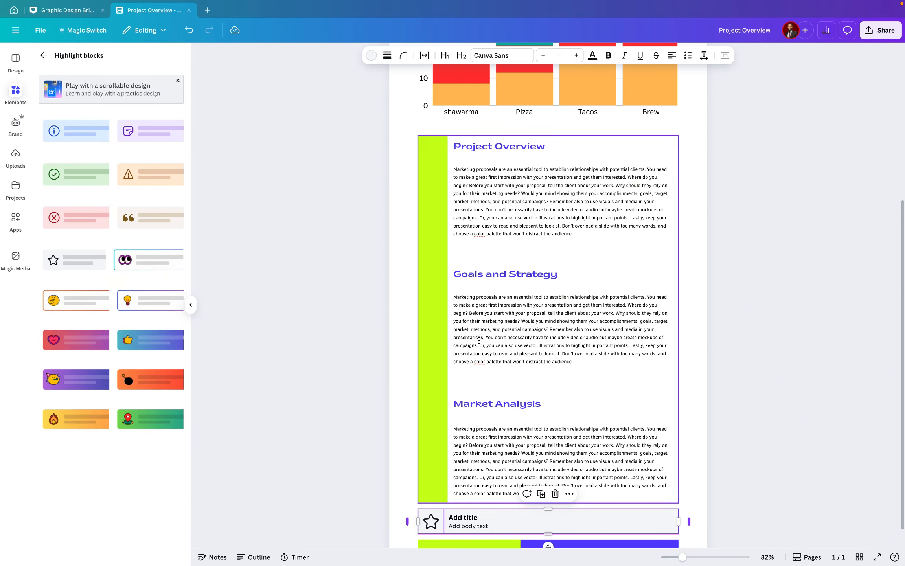
Move the highlight block up to sit directly below the chart, above the Project Overview section
{"action": "scroll", "coordinate": [575, 535], "scroll_direction": "down", "scroll_amount": 2}
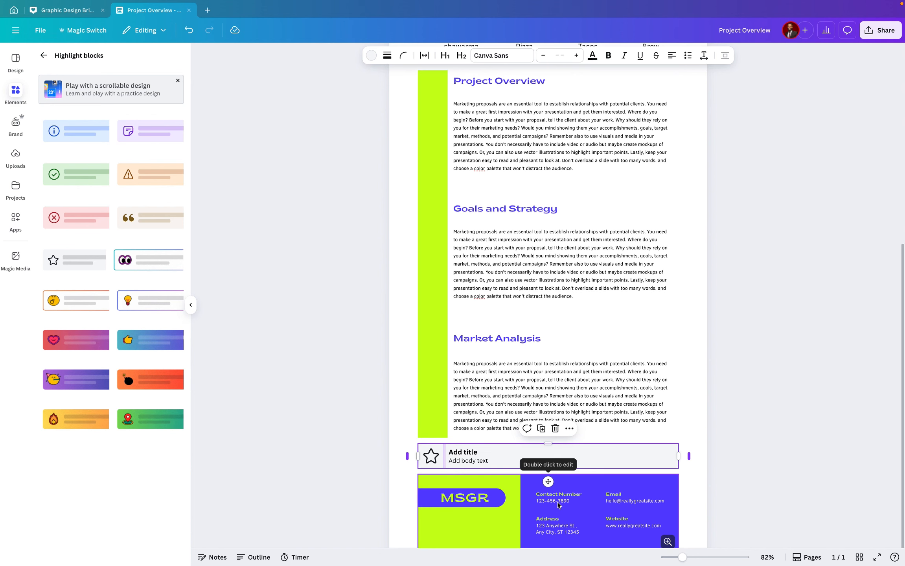
{"action": "left_click", "coordinate": [591, 462]}
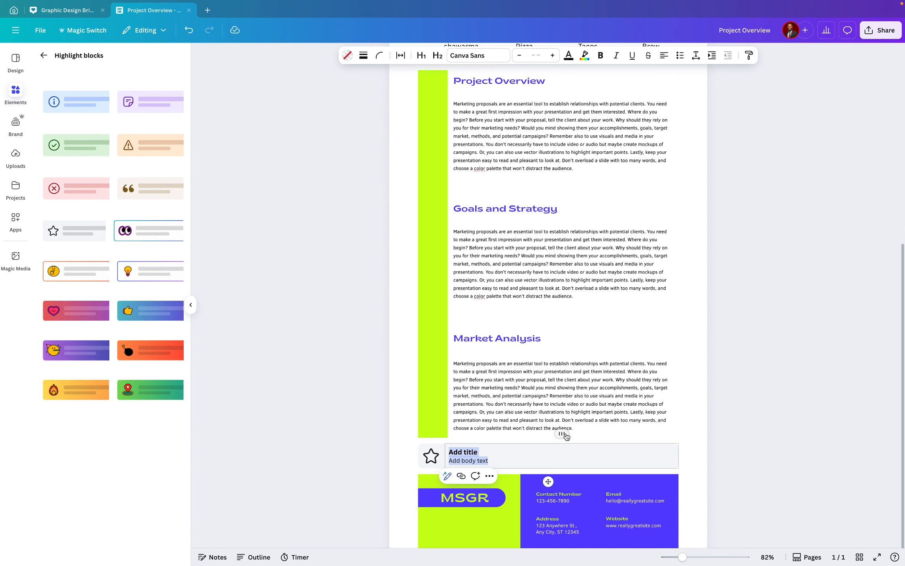
{"action": "left_click_drag", "start_coordinate": [565, 435], "coordinate": [580, 369]}
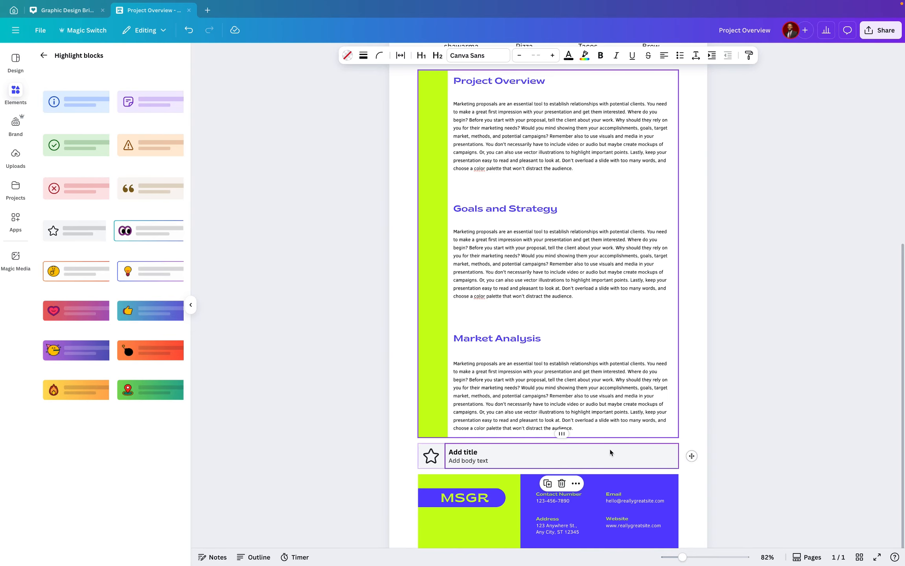
{"action": "left_click_drag", "start_coordinate": [692, 457], "coordinate": [665, 70]}
{"action": "scroll", "coordinate": [590, 197], "scroll_direction": "up", "scroll_amount": 5}
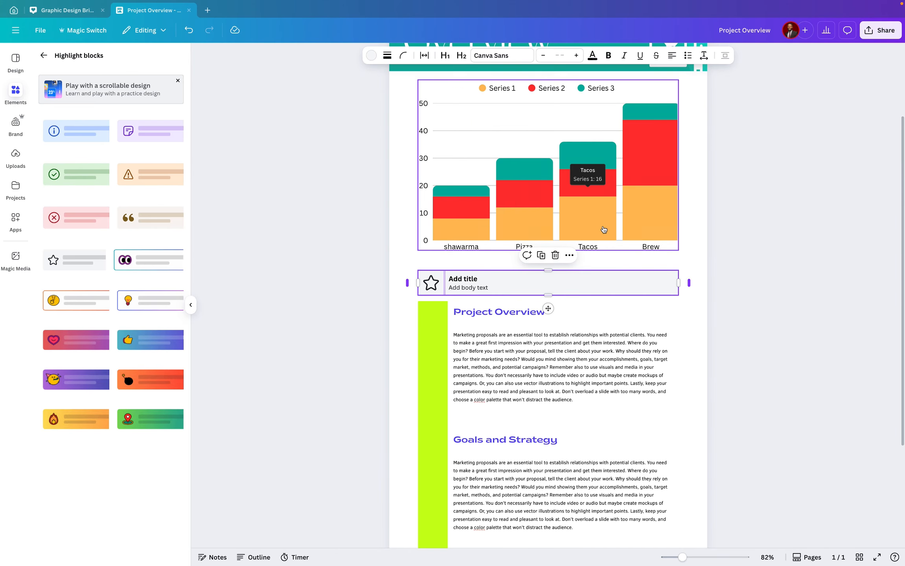
Replace the highlight block's title with "customers Review"
{"action": "left_click", "coordinate": [470, 278]}
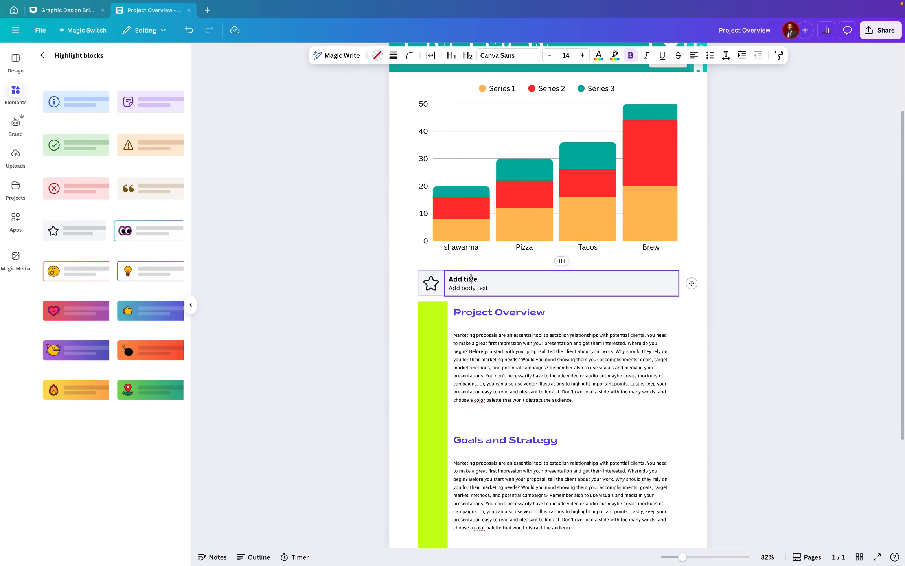
{"action": "left_click", "coordinate": [495, 277]}
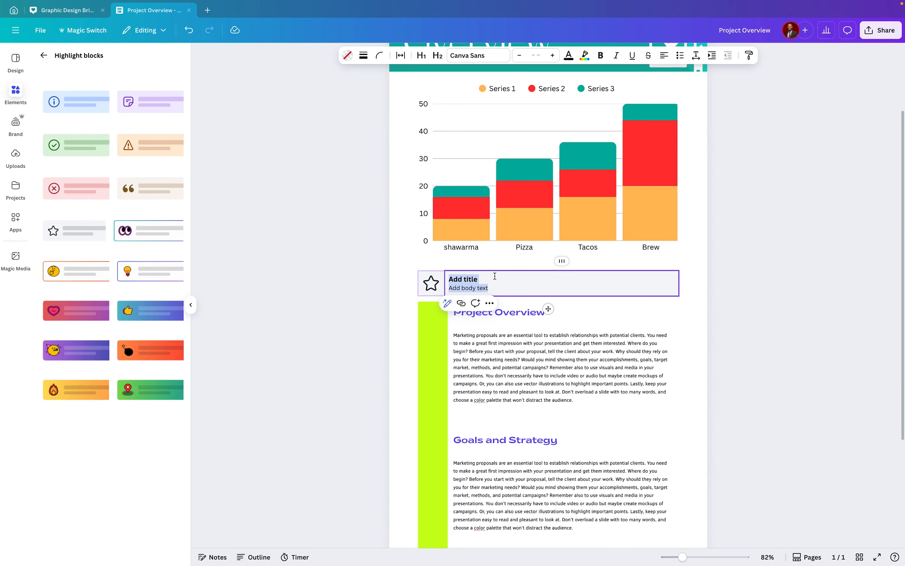
{"action": "left_click", "coordinate": [499, 277]}
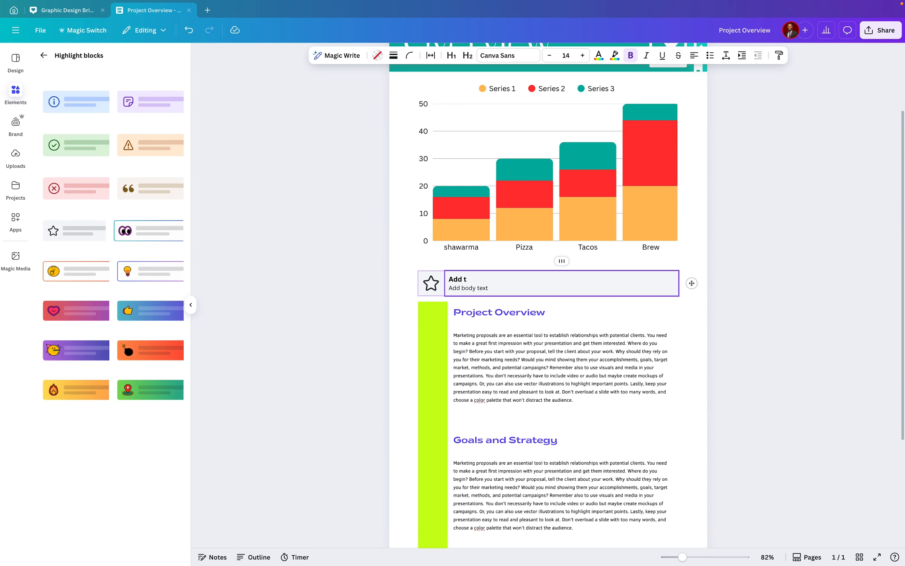
{"action": "key", "text": "BackSpace"}
{"action": "key", "text": "BackSpace"}
{"action": "key", "text": "BackSpace"}
Clear the highlight block's body placeholder text
{"action": "key", "text": "BackSpace"}
{"action": "type", "text": "customer"}
{"action": "type", "text": "s Review"}
{"action": "key", "text": "BackSpace"}
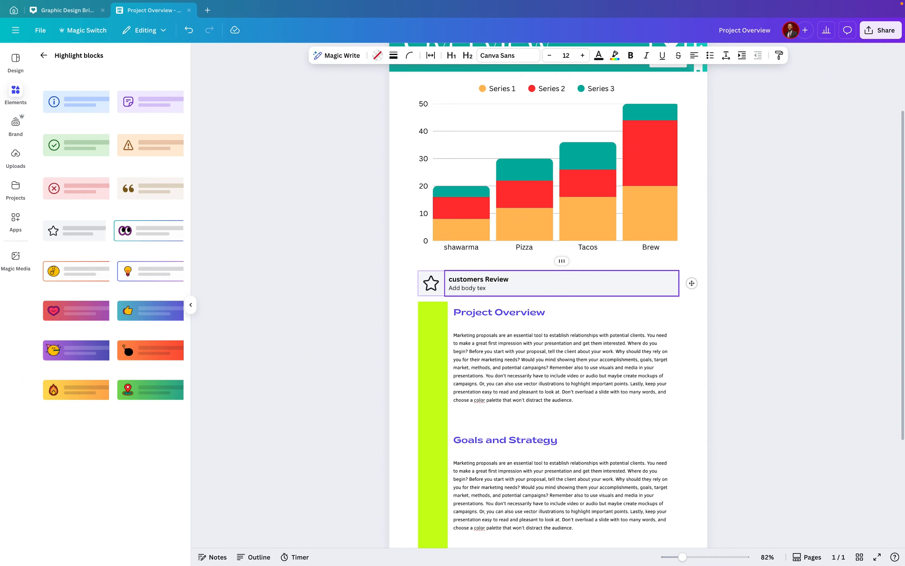
{"action": "key", "text": "BackSpace"}
{"action": "key", "text": "BackSpace"}
{"action": "key", "text": "BackSpace"}
{"action": "key", "text": "BackSpace"}
{"action": "key", "text": "BackSpace"}
{"action": "key", "text": "BackSpace"}
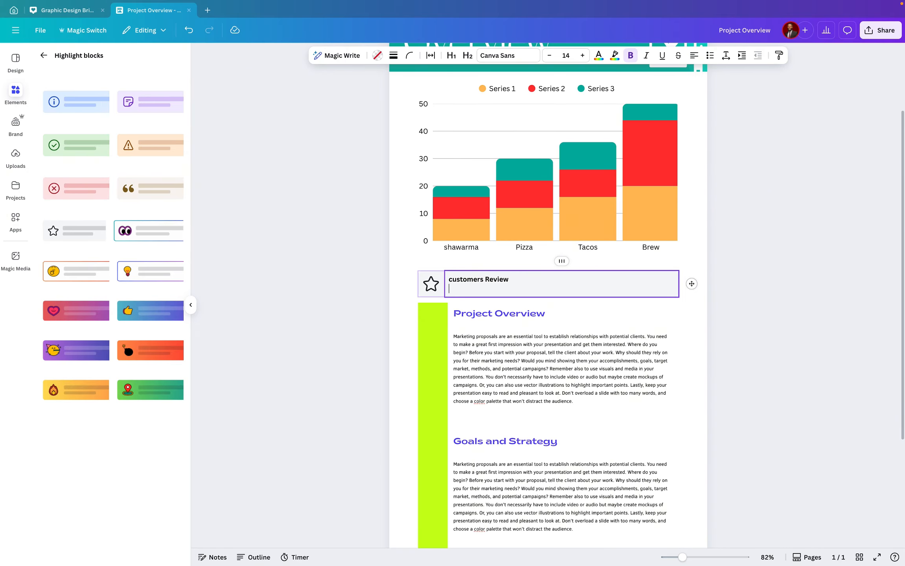
Enter "five stars" as the highlight block's body text
{"action": "type", "text": "five stars"}
{"action": "left_click_drag", "start_coordinate": [485, 292], "coordinate": [448, 290]}
{"action": "left_click", "coordinate": [601, 55]}
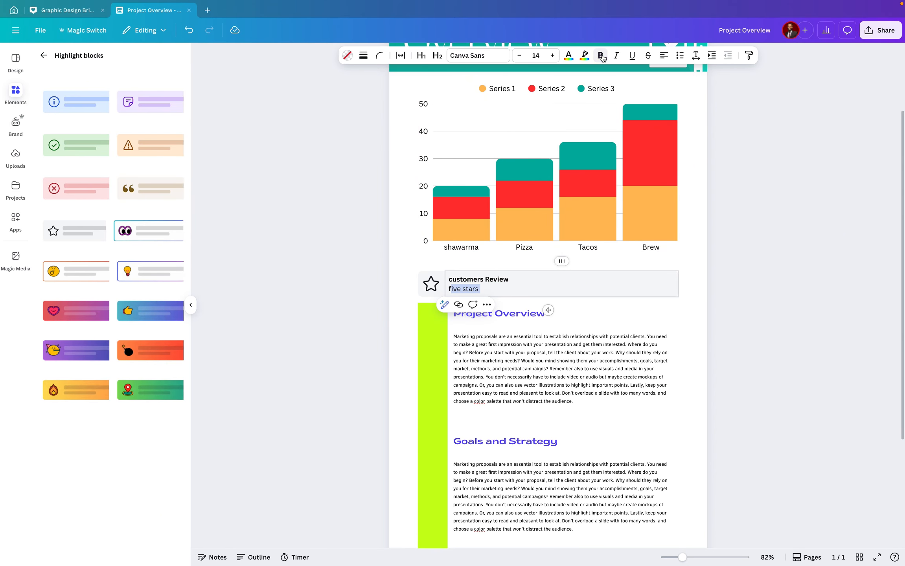
{"action": "left_click", "coordinate": [491, 287]}
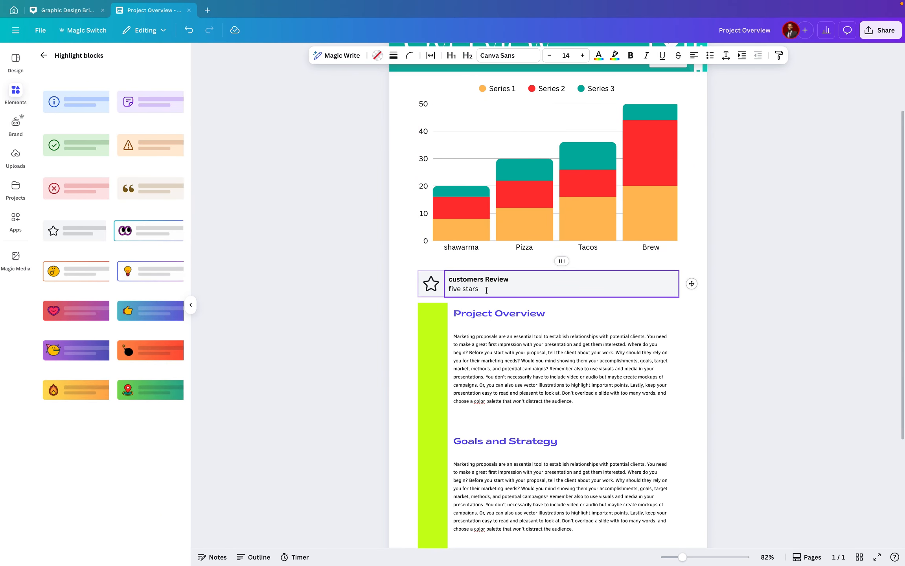
{"action": "left_click_drag", "start_coordinate": [485, 290], "coordinate": [446, 291]}
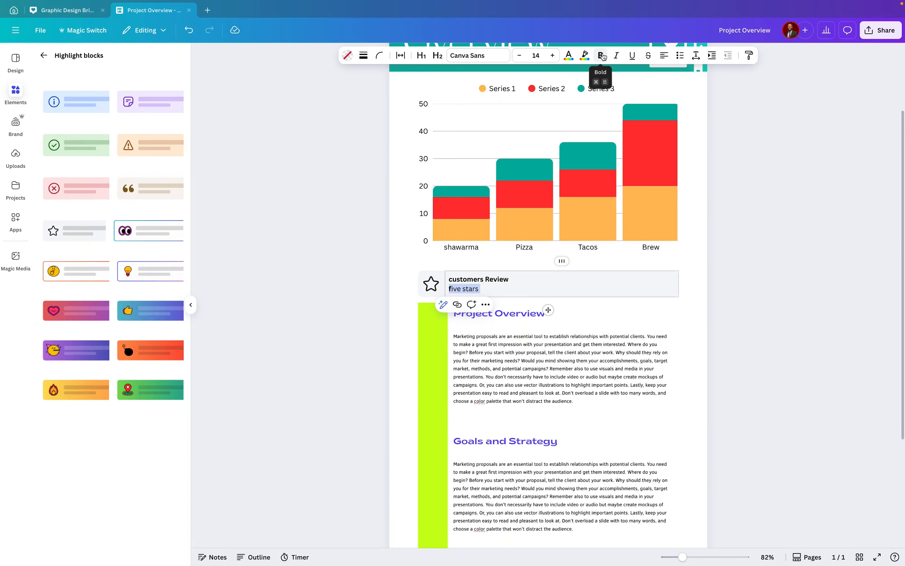
{"action": "left_click", "coordinate": [601, 57]}
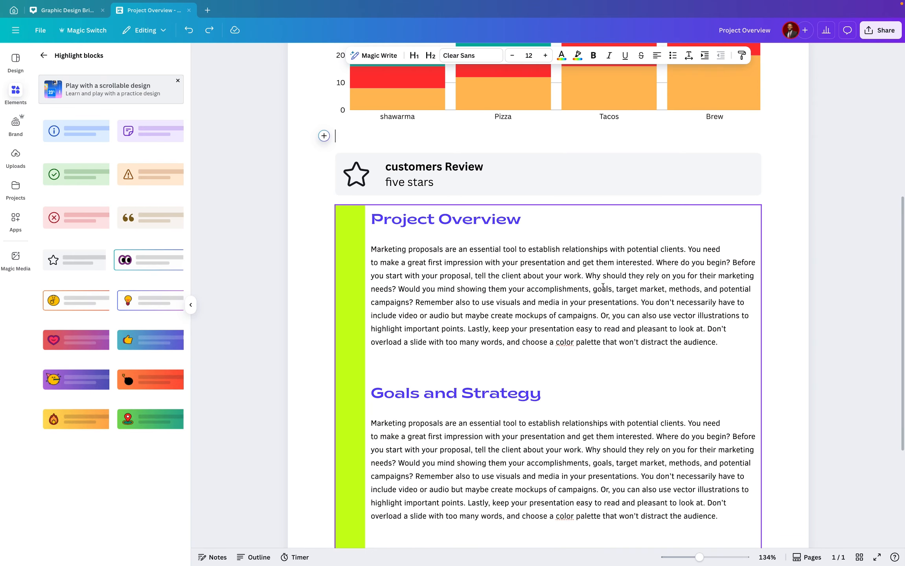
Try a red background on the highlight block, then switch it back to light grey
{"action": "left_click", "coordinate": [537, 164]}
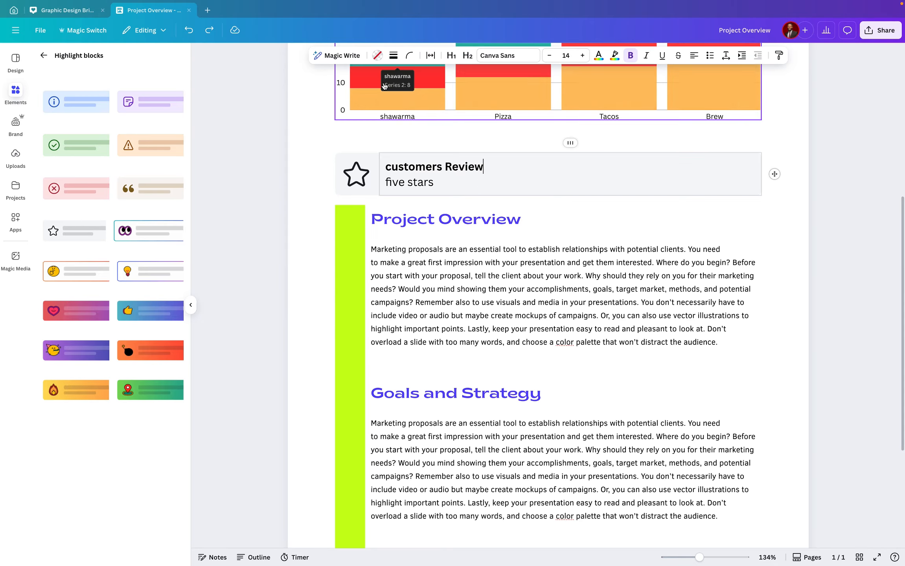
{"action": "left_click", "coordinate": [378, 57]}
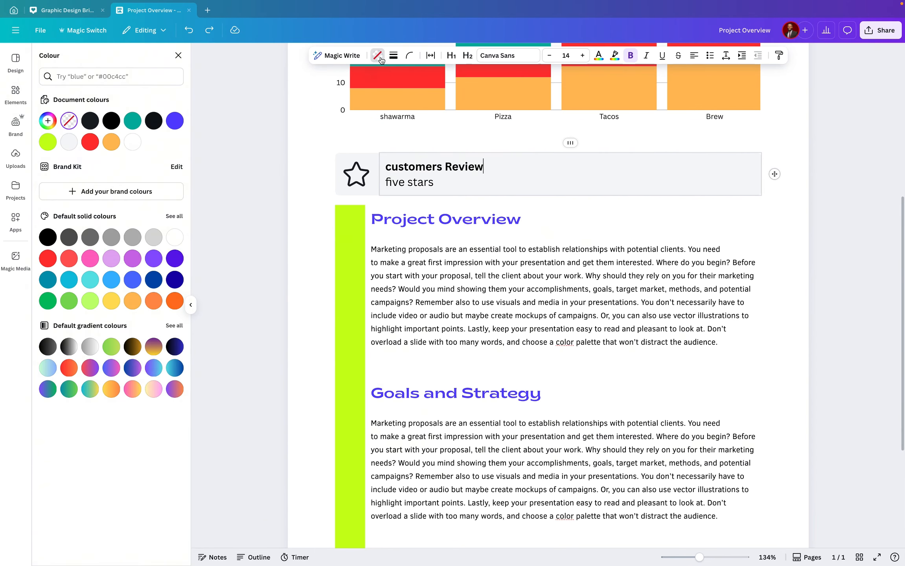
{"action": "left_click", "coordinate": [90, 142]}
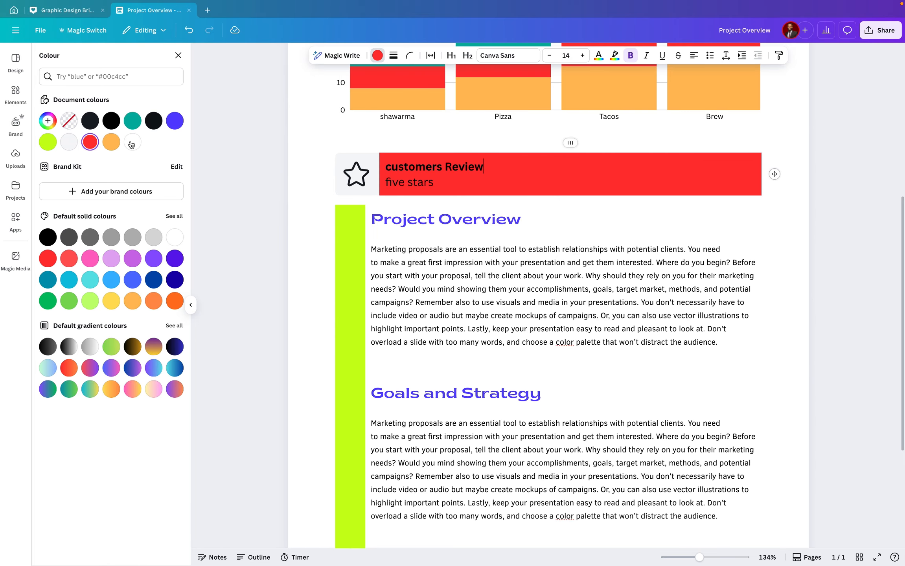
{"action": "left_click", "coordinate": [69, 144]}
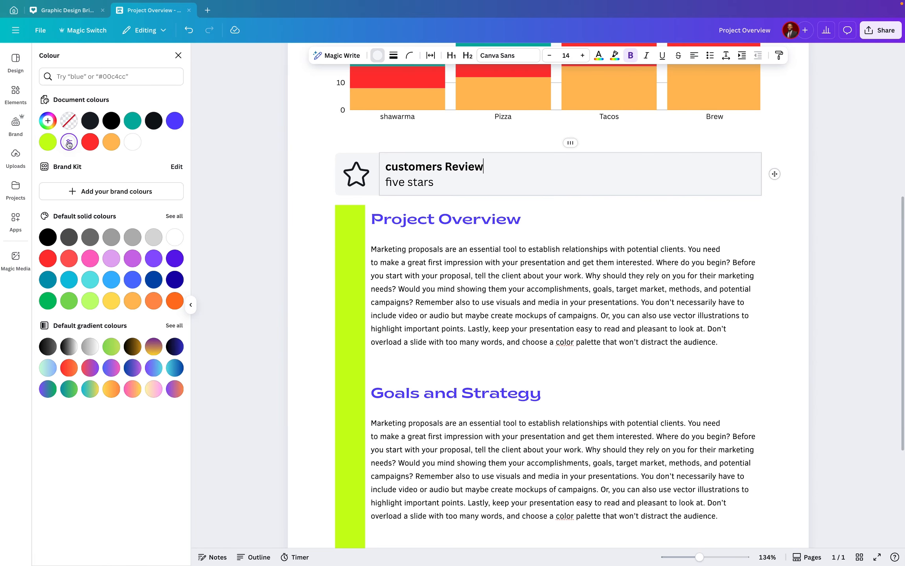
{"action": "left_click", "coordinate": [323, 136]}
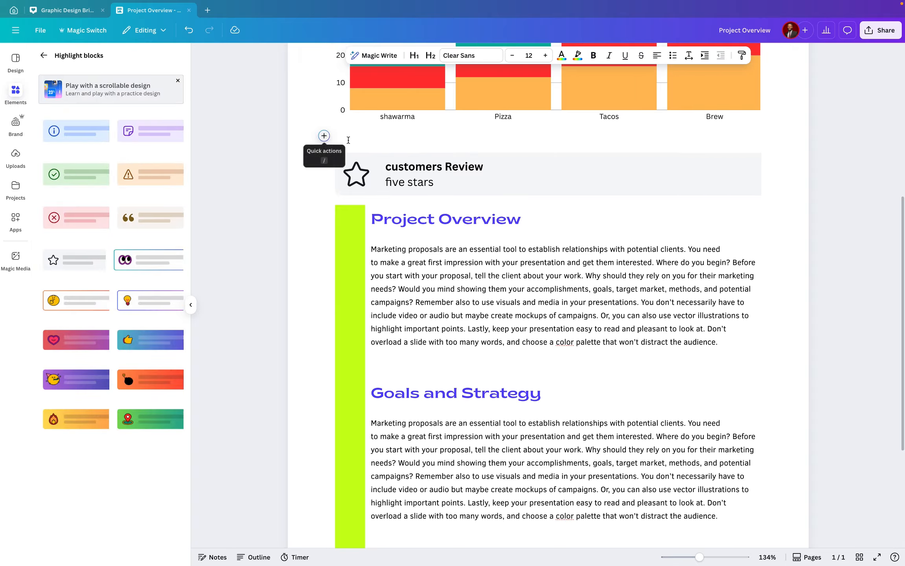
{"action": "key", "text": "super+z"}
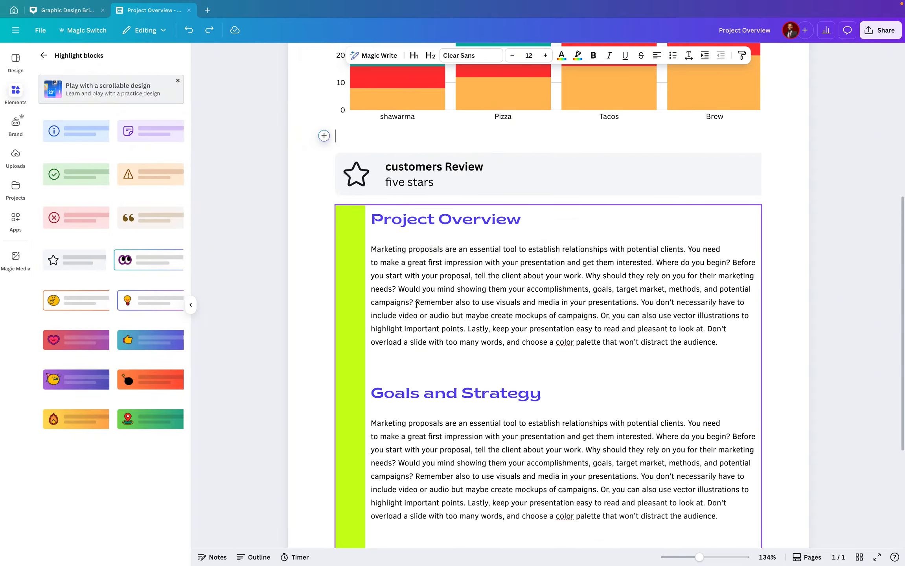
Delete the lime-green side column from the Project Overview table
{"action": "left_click", "coordinate": [350, 271]}
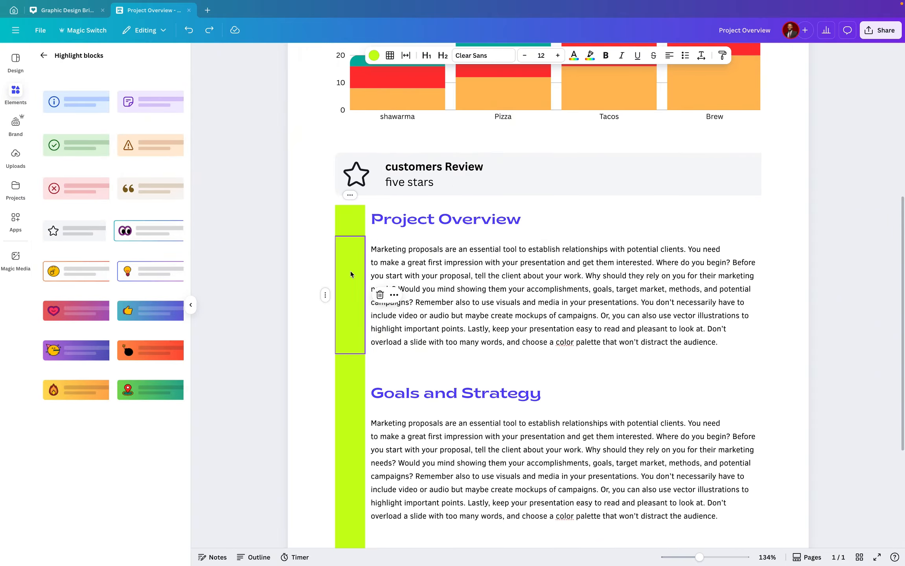
{"action": "left_click", "coordinate": [394, 295]}
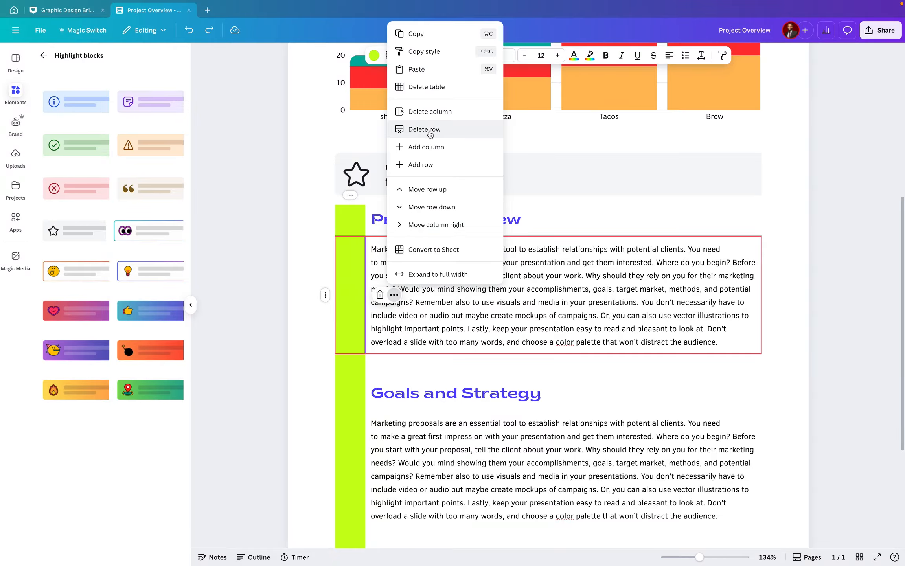
{"action": "left_click", "coordinate": [429, 112]}
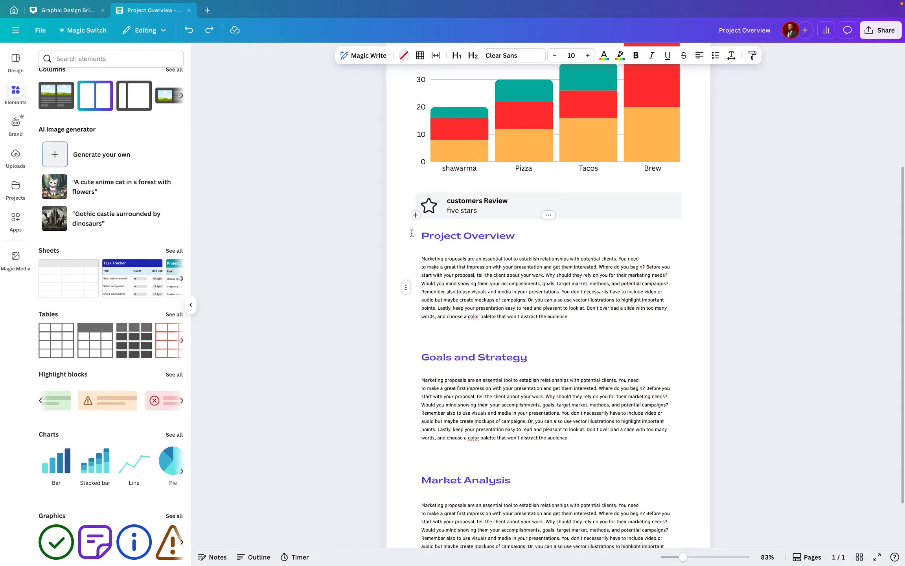
Delete the table holding the Project Overview, Goals and Strategy, and Market Analysis sections
{"action": "left_click", "coordinate": [402, 230]}
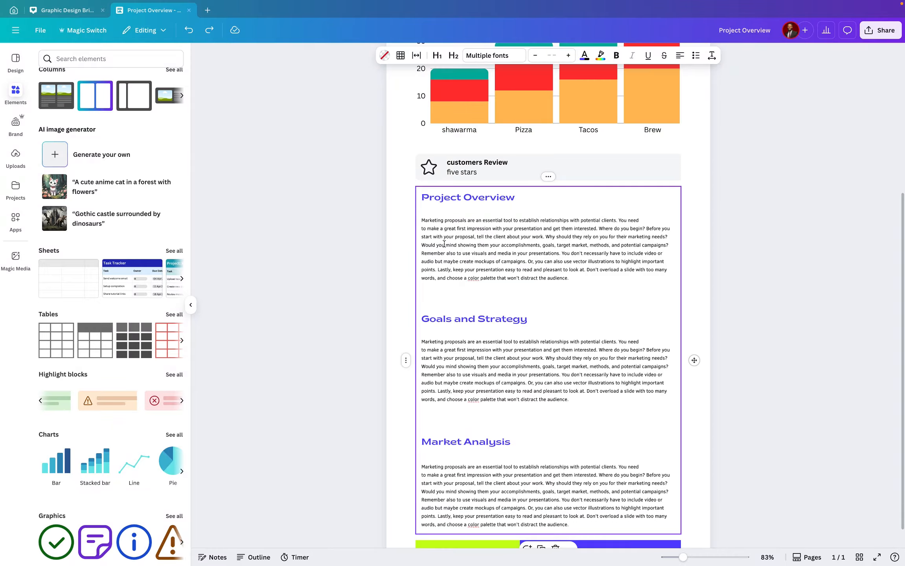
{"action": "left_click", "coordinate": [548, 176]}
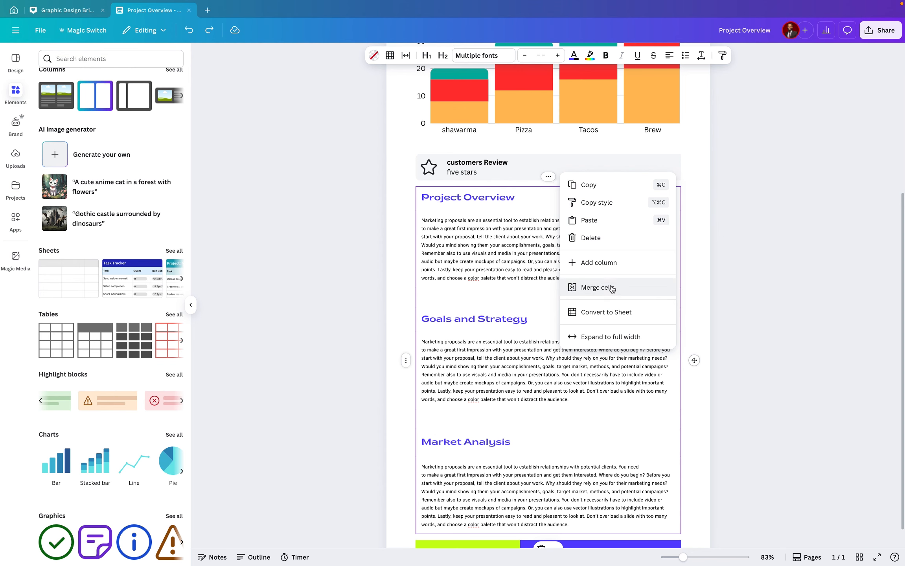
{"action": "left_click", "coordinate": [616, 237]}
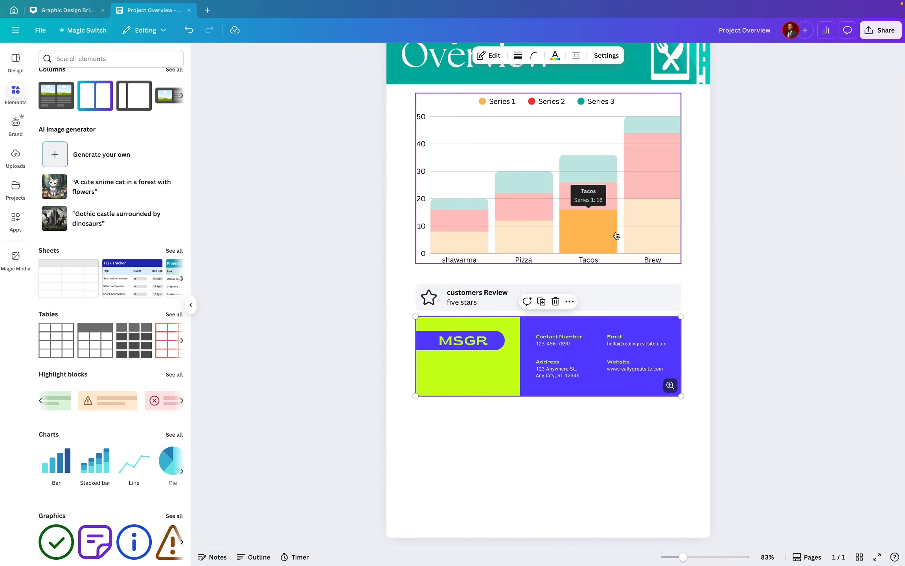
Try adding space below the highlight block with blank lines and dragging the contact footer lower
{"action": "left_click", "coordinate": [408, 317]}
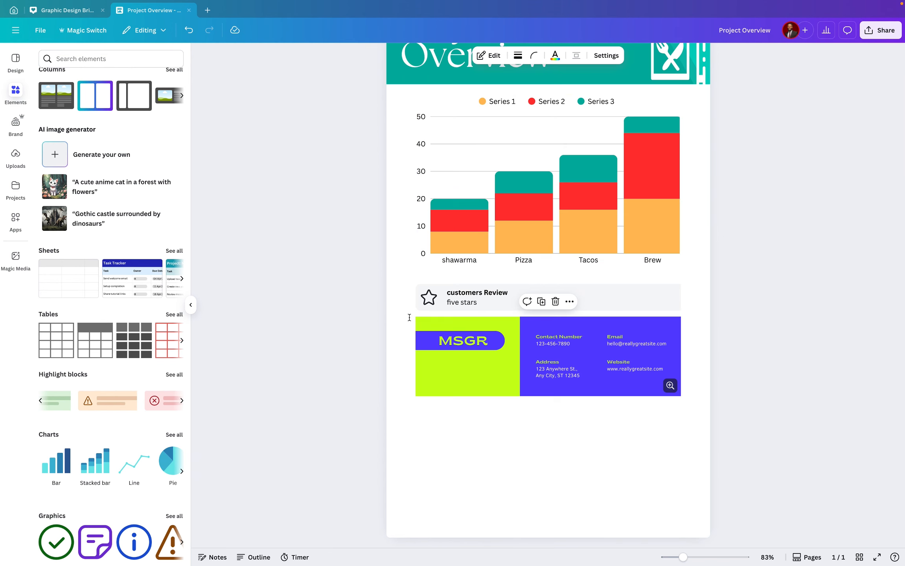
{"action": "key", "text": "Return"}
{"action": "key", "text": "Return"}
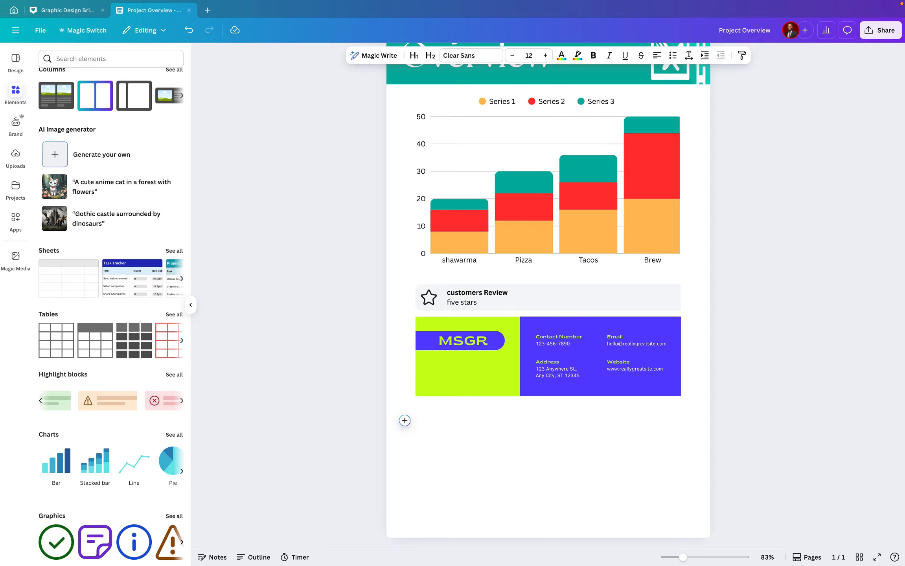
{"action": "left_click", "coordinate": [403, 313]}
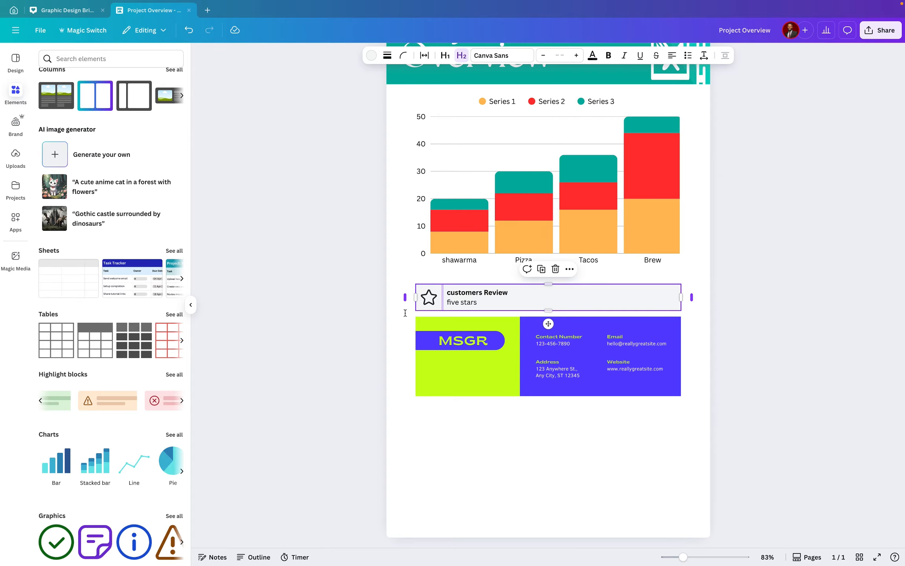
{"action": "left_click", "coordinate": [690, 319]}
{"action": "left_click", "coordinate": [472, 334]}
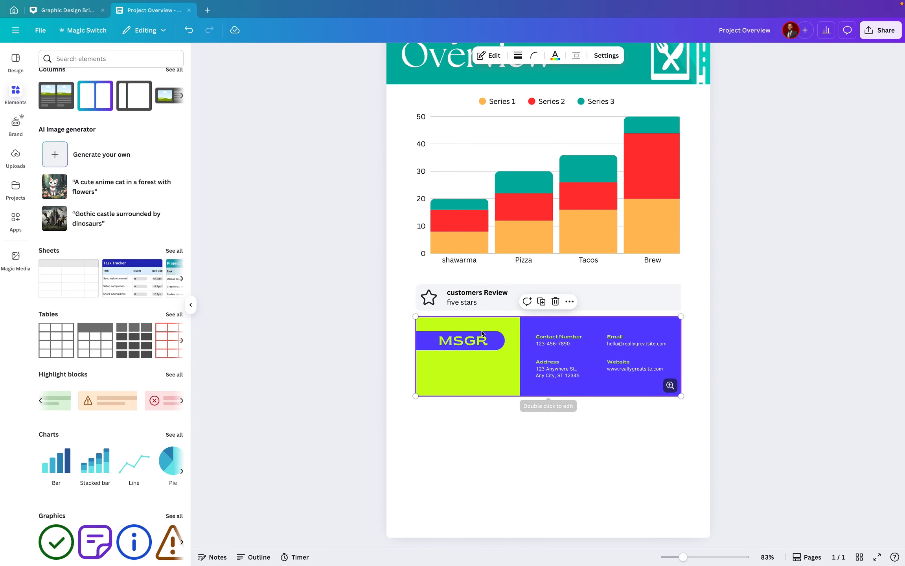
{"action": "left_click_drag", "start_coordinate": [482, 332], "coordinate": [482, 410]}
{"action": "left_click", "coordinate": [511, 459]}
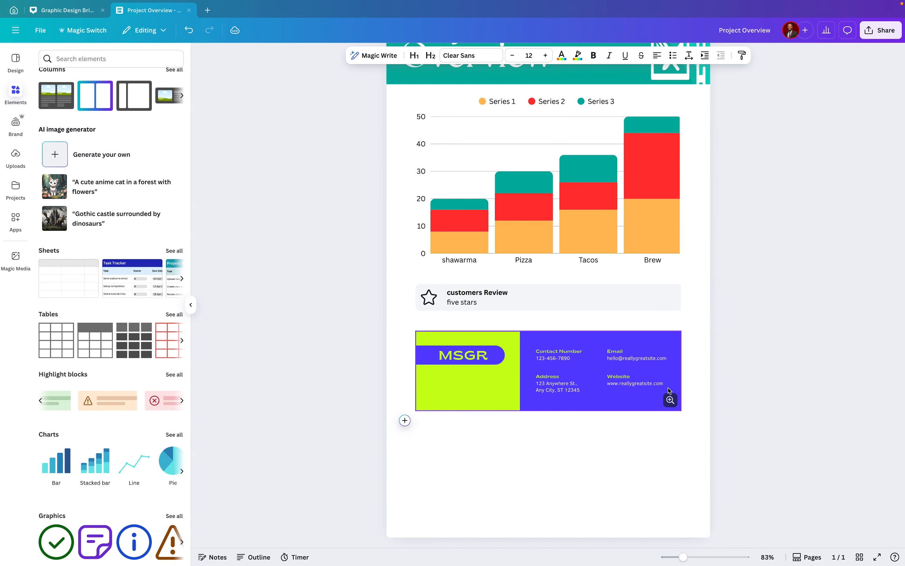
Undo the recent edits to bring back a Marketing proposals paragraph below the highlight block
{"action": "key", "text": "super+z"}
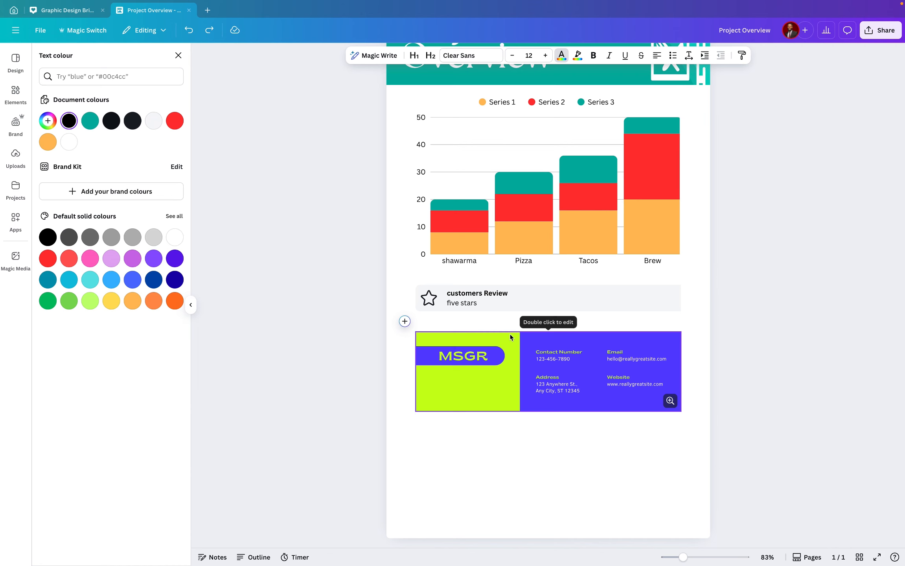
{"action": "key", "text": "BackSpace"}
{"action": "key", "text": "super+z"}
{"action": "key", "text": "super+z"}
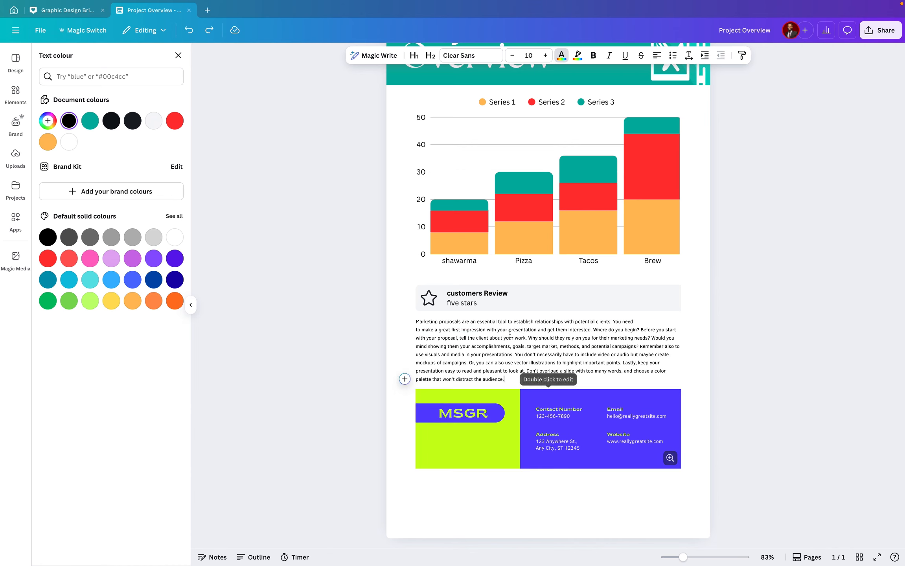
Insert a 2 Columns layout above the paragraph under the highlight block
{"action": "left_click", "coordinate": [416, 322]}
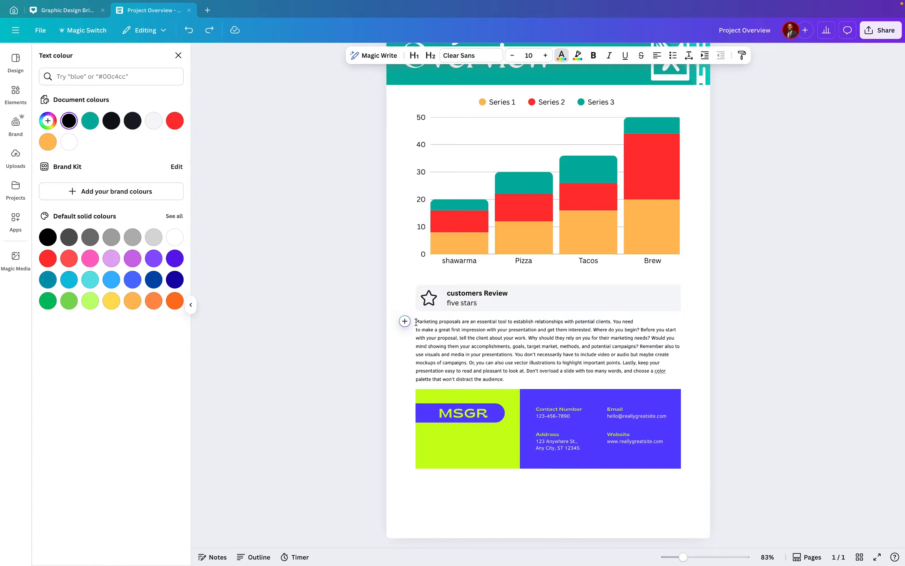
{"action": "left_click", "coordinate": [405, 322]}
{"action": "scroll", "coordinate": [452, 379], "scroll_direction": "down", "scroll_amount": 6}
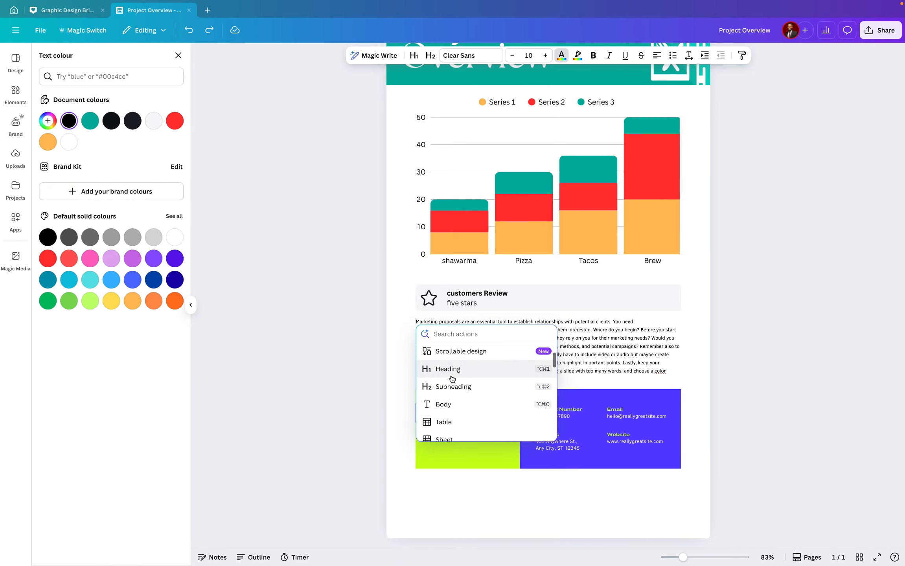
{"action": "scroll", "coordinate": [452, 379], "scroll_direction": "down", "scroll_amount": 3}
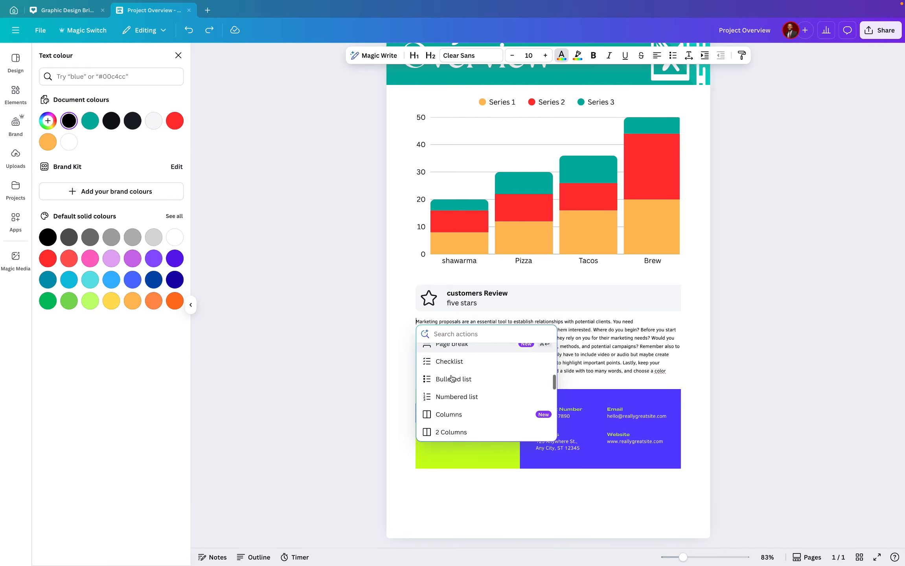
{"action": "left_click", "coordinate": [452, 431]}
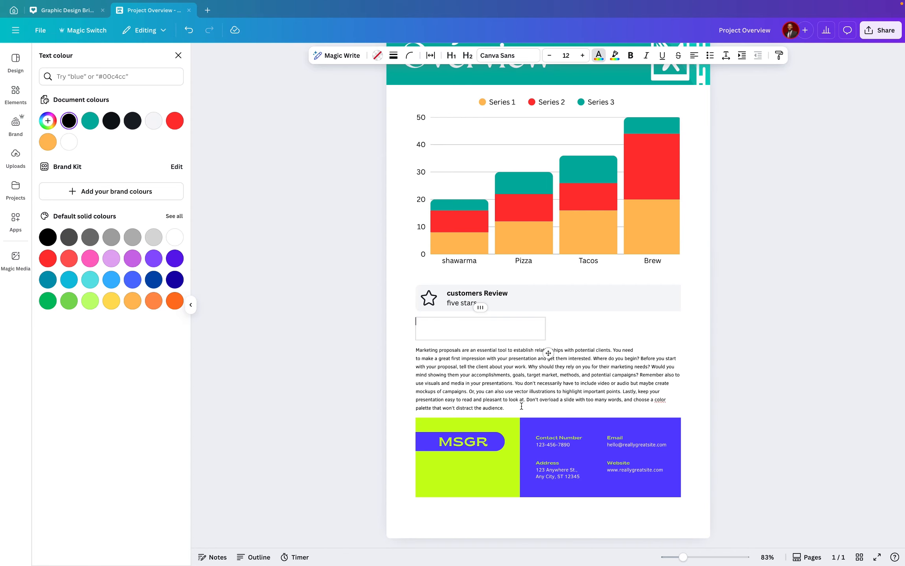
Move the Marketing proposals paragraph into the left column of the two-column layout
{"action": "left_click_drag", "start_coordinate": [522, 406], "coordinate": [413, 350]}
{"action": "key", "text": "ctrl+c"}
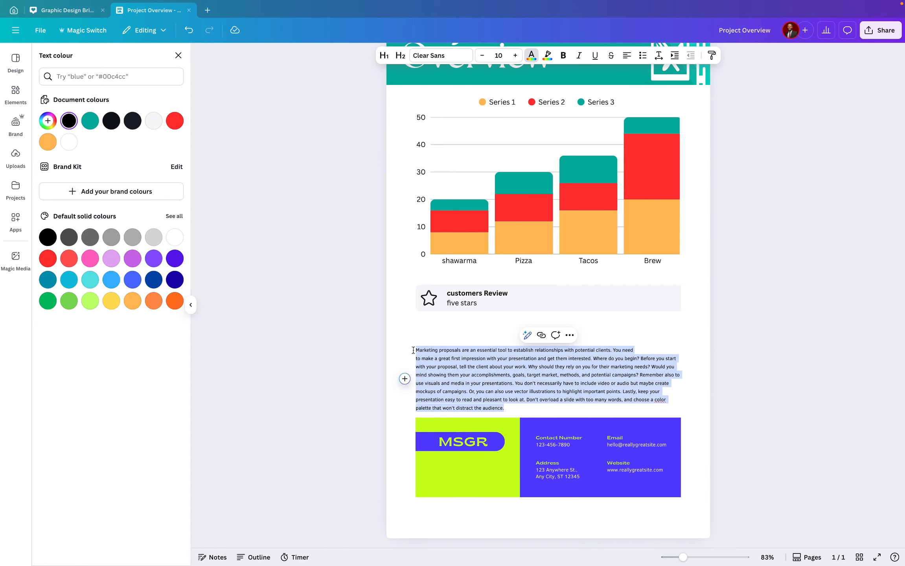
{"action": "key", "text": "Delete"}
{"action": "left_click", "coordinate": [443, 328]}
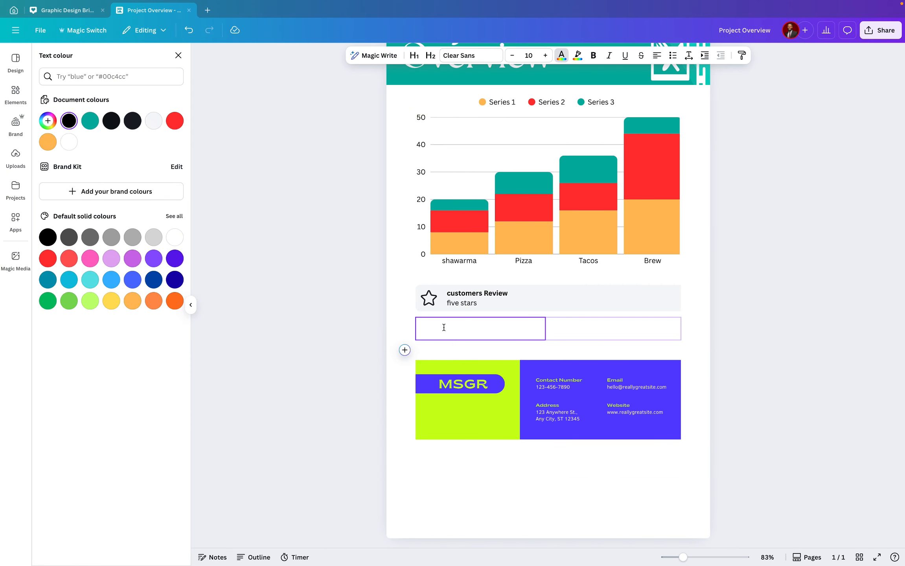
{"action": "key", "text": "ctrl+v"}
Paste the same paragraph into the right column and remove its leading blank line
{"action": "left_click", "coordinate": [600, 346]}
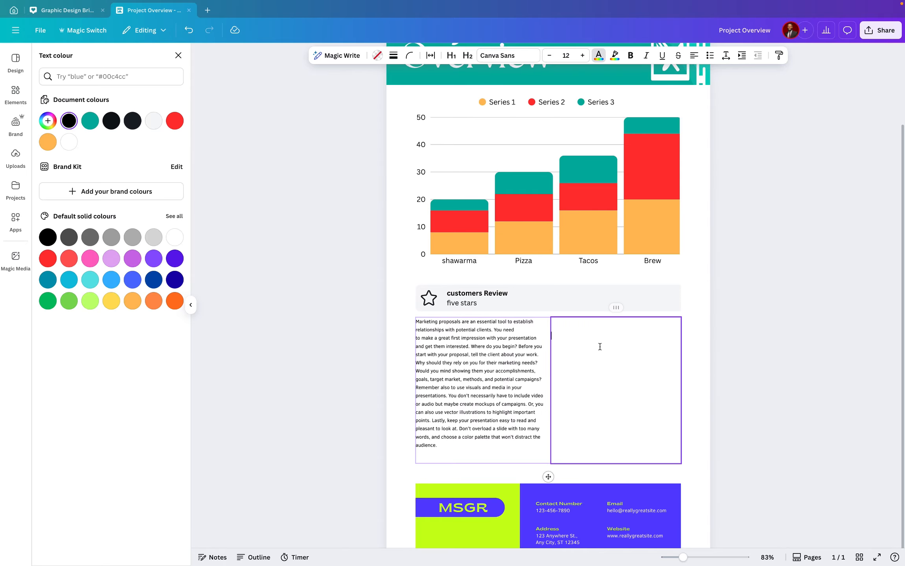
{"action": "key", "text": "ctrl+v"}
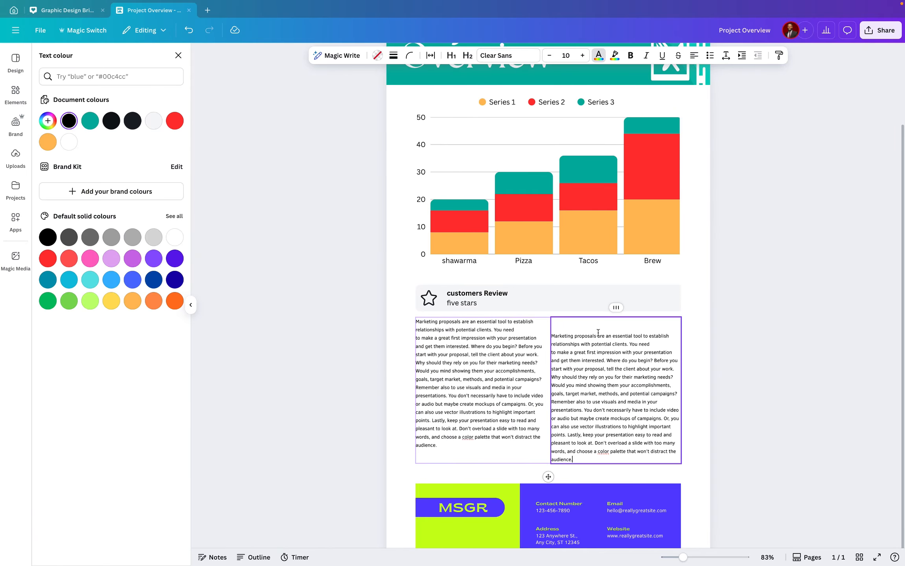
{"action": "left_click", "coordinate": [562, 326]}
{"action": "key", "text": "Down"}
{"action": "key", "text": "BackSpace"}
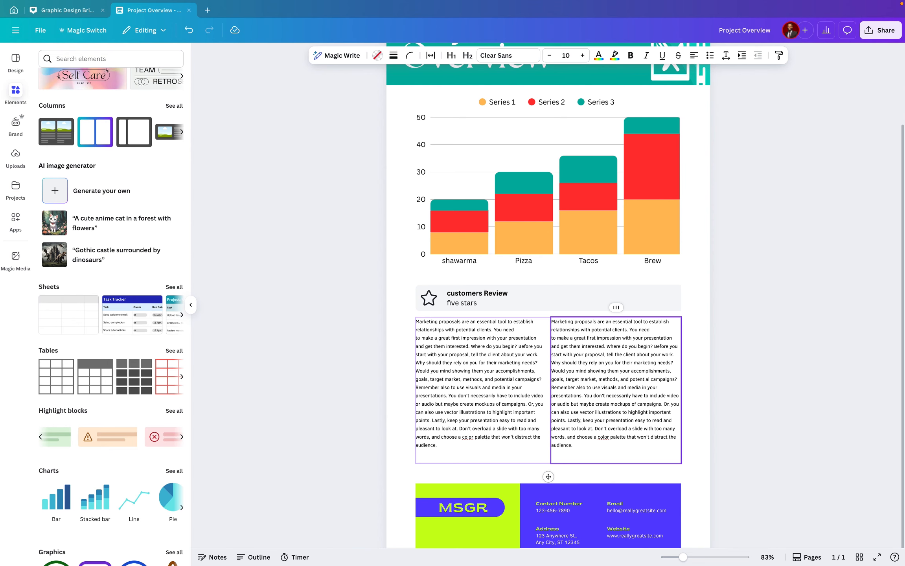
Increase the left column's text size to 14
{"action": "left_click", "coordinate": [484, 342]}
{"action": "key", "text": "ctrl+a"}
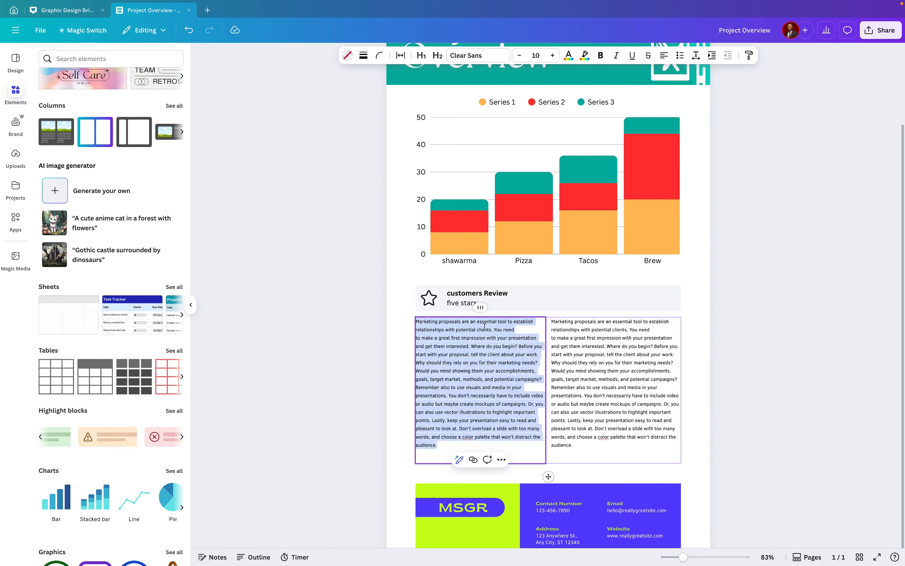
{"action": "double_click", "coordinate": [552, 56]}
{"action": "left_click", "coordinate": [552, 56]}
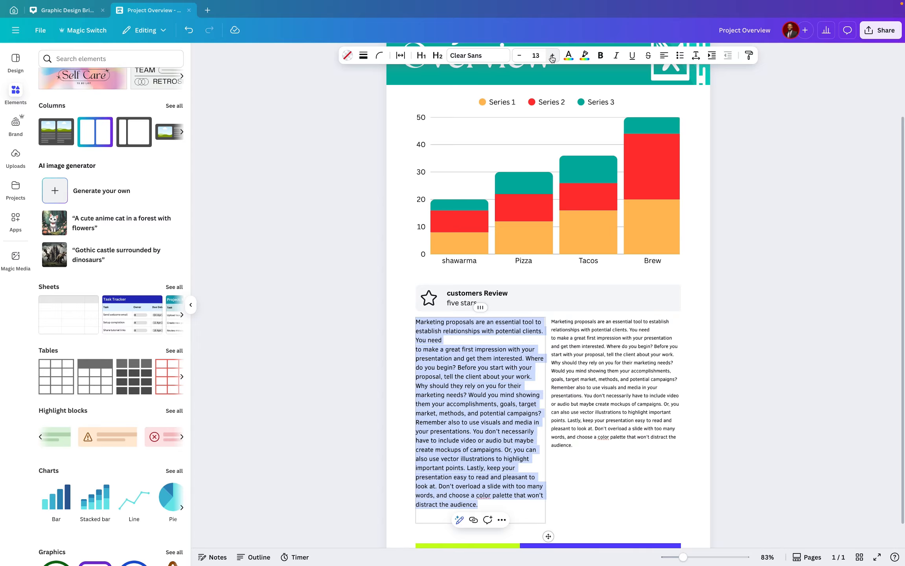
{"action": "left_click", "coordinate": [552, 56]}
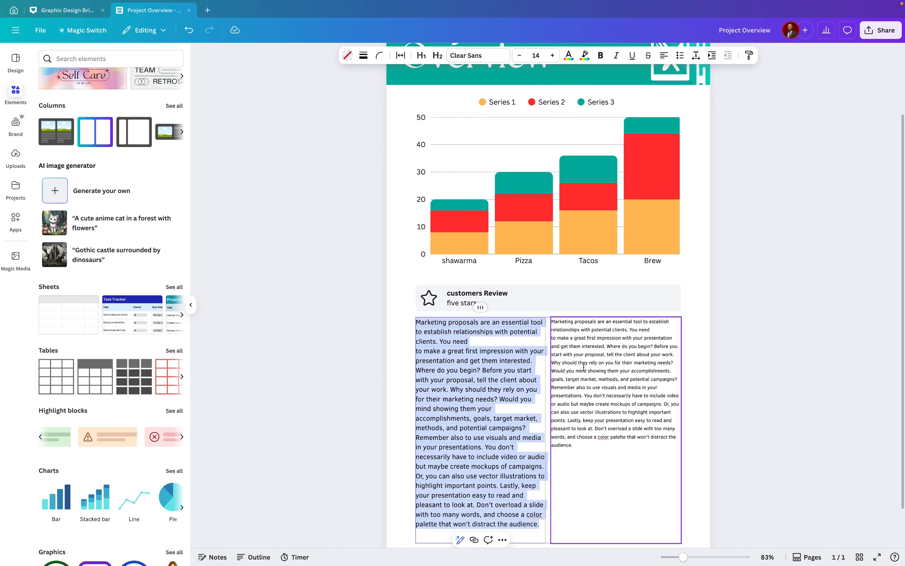
{"action": "left_click", "coordinate": [586, 365]}
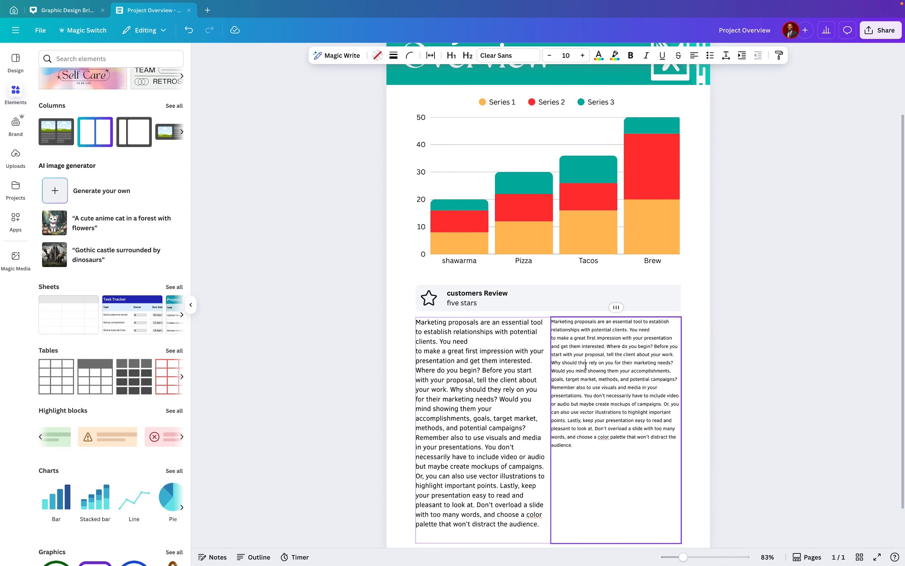
Increase the right column's text size to 14
{"action": "double_click", "coordinate": [586, 366]}
{"action": "left_click", "coordinate": [552, 56]}
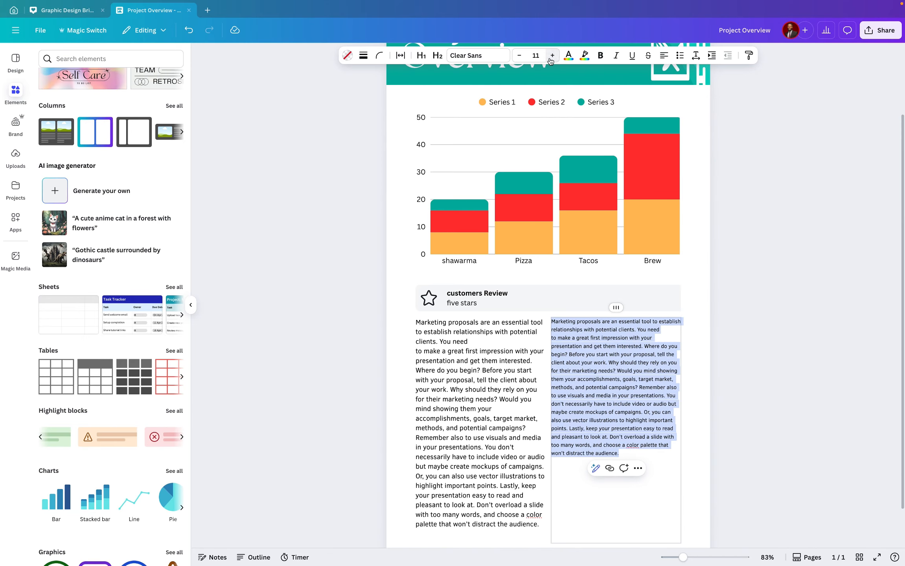
{"action": "left_click", "coordinate": [552, 55]}
{"action": "left_click", "coordinate": [552, 56]}
{"action": "left_click", "coordinate": [552, 56]}
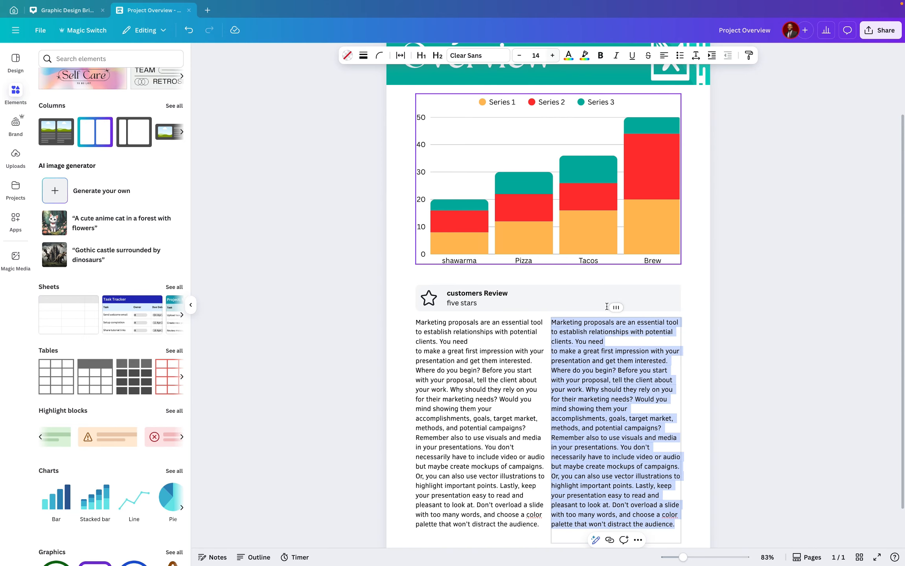
{"action": "left_click", "coordinate": [462, 341]}
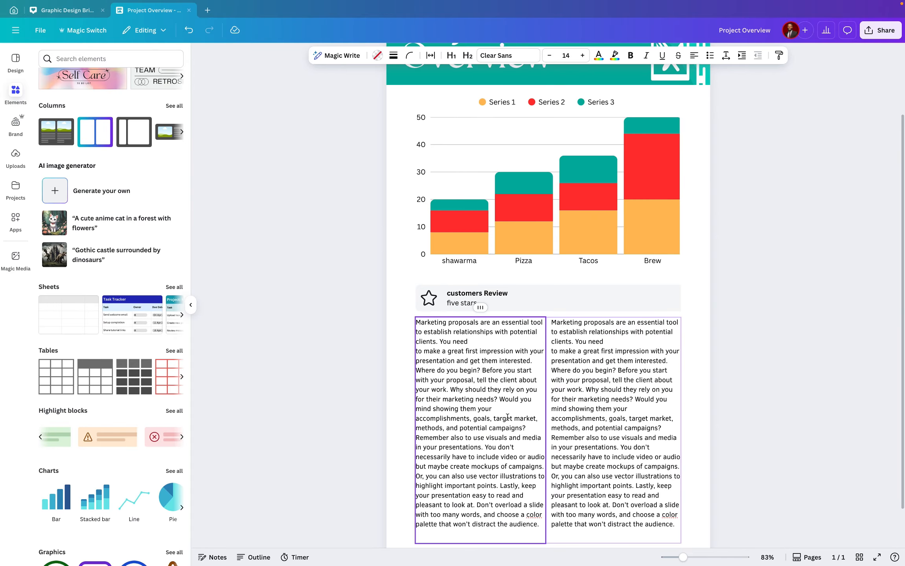
Set the cell spacing of both columns to 24
{"action": "left_click", "coordinate": [431, 56]}
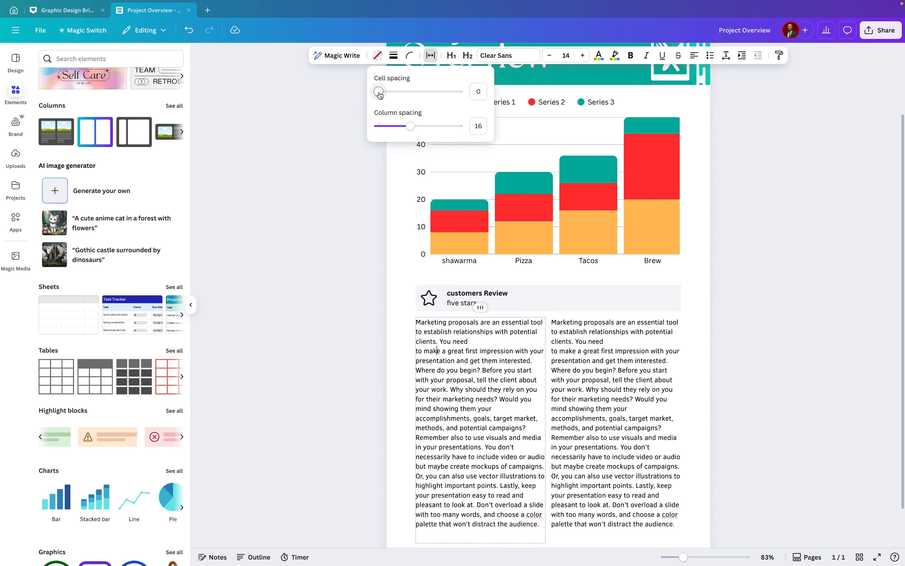
{"action": "left_click_drag", "start_coordinate": [378, 92], "coordinate": [427, 106]}
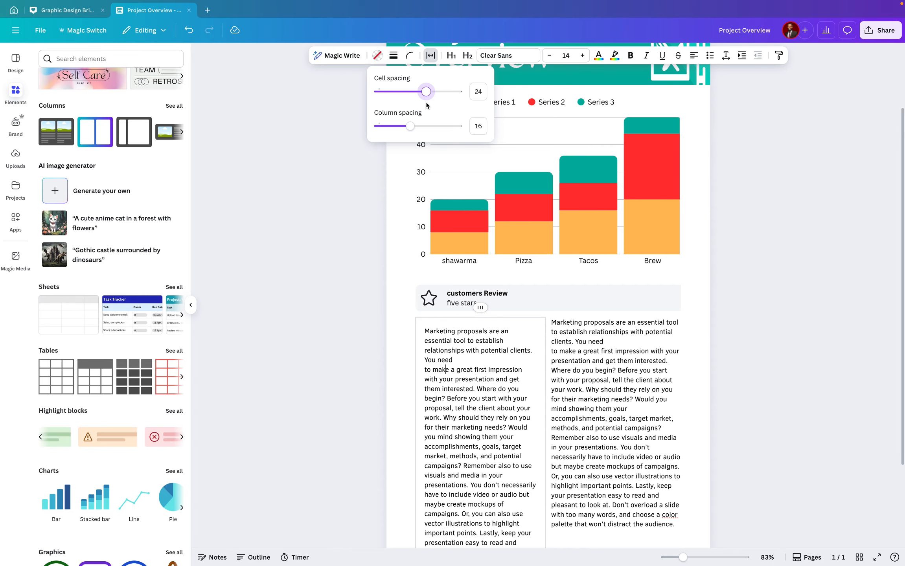
{"action": "left_click", "coordinate": [570, 369]}
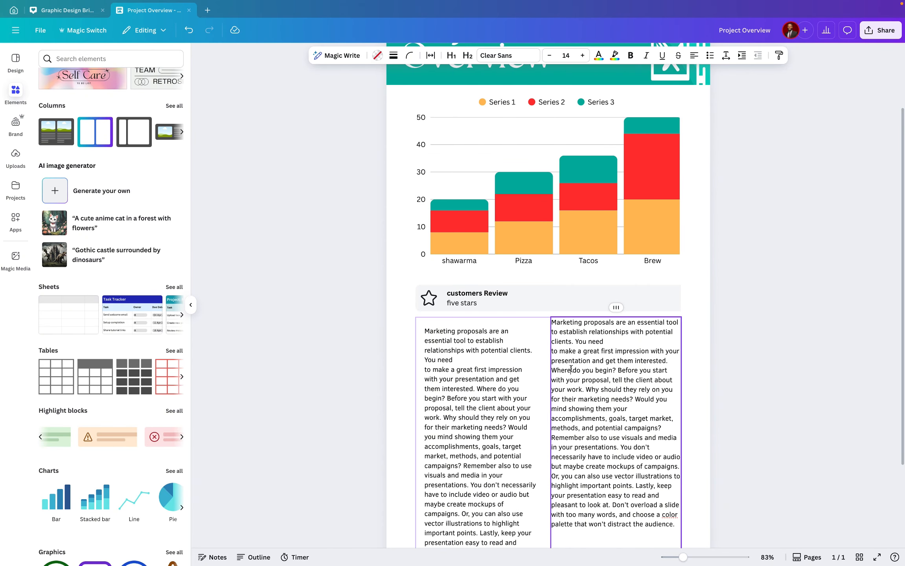
{"action": "left_click", "coordinate": [430, 55]}
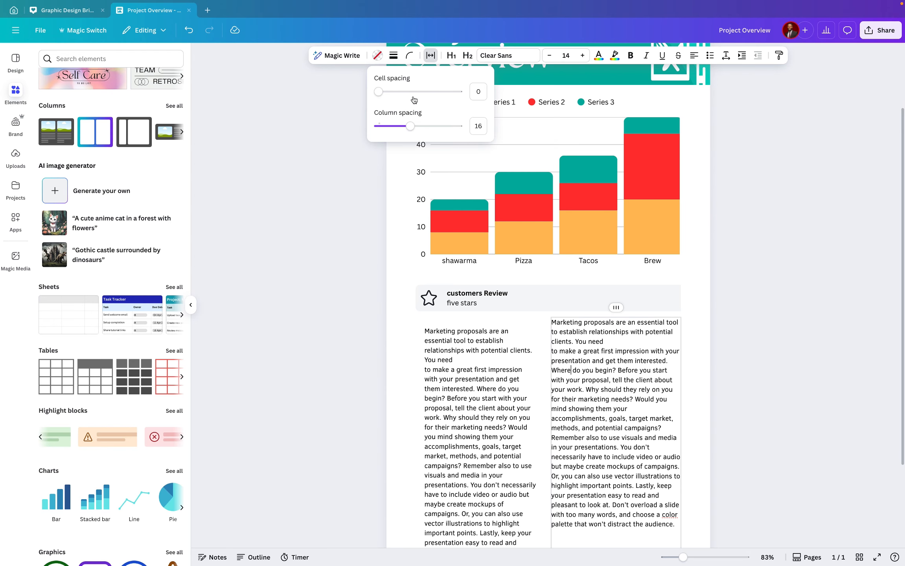
{"action": "left_click", "coordinate": [479, 91]}
{"action": "type", "text": "24"}
{"action": "key", "text": "Return"}
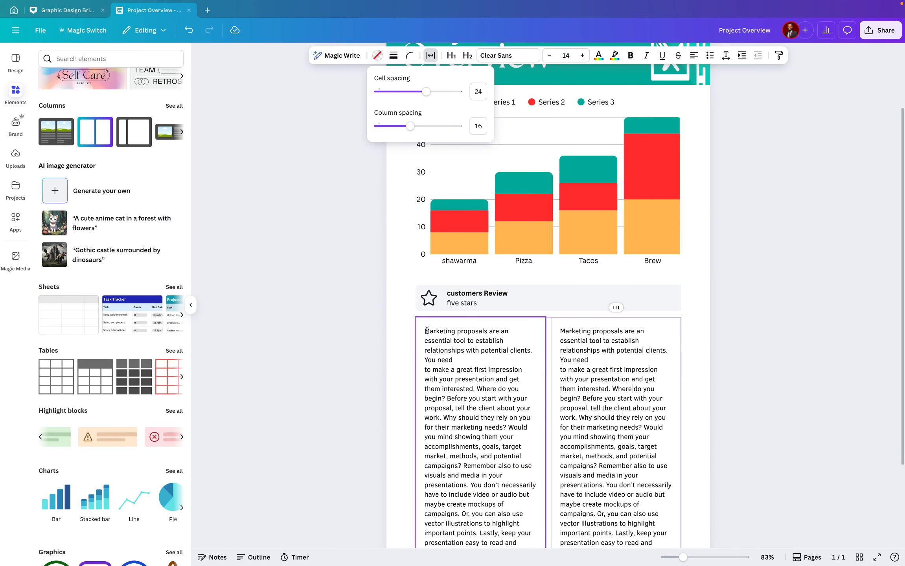
Add a blank line above the paragraph in the left column
{"action": "left_click", "coordinate": [428, 331]}
{"action": "key", "text": "Return"}
{"action": "key", "text": "Return"}
{"action": "key", "text": "Return"}
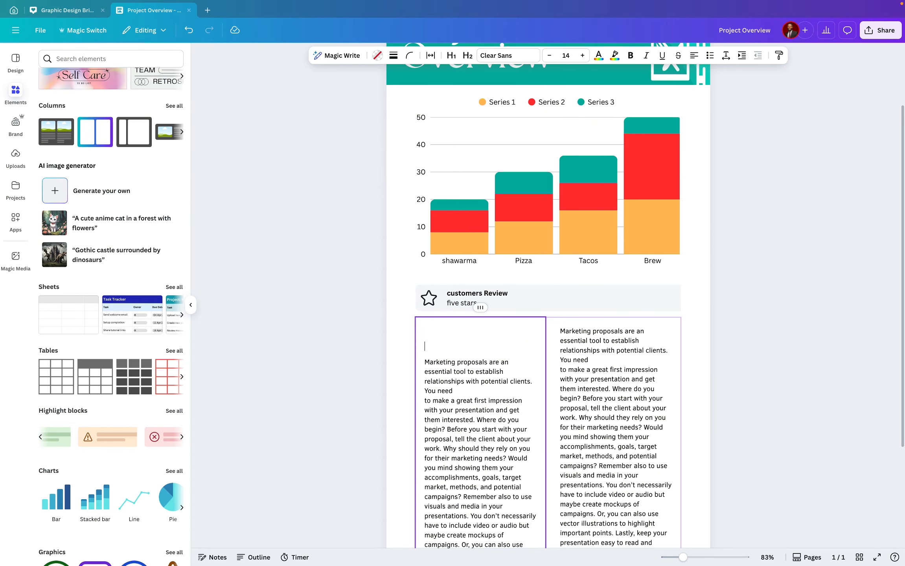
{"action": "key", "text": "Delete"}
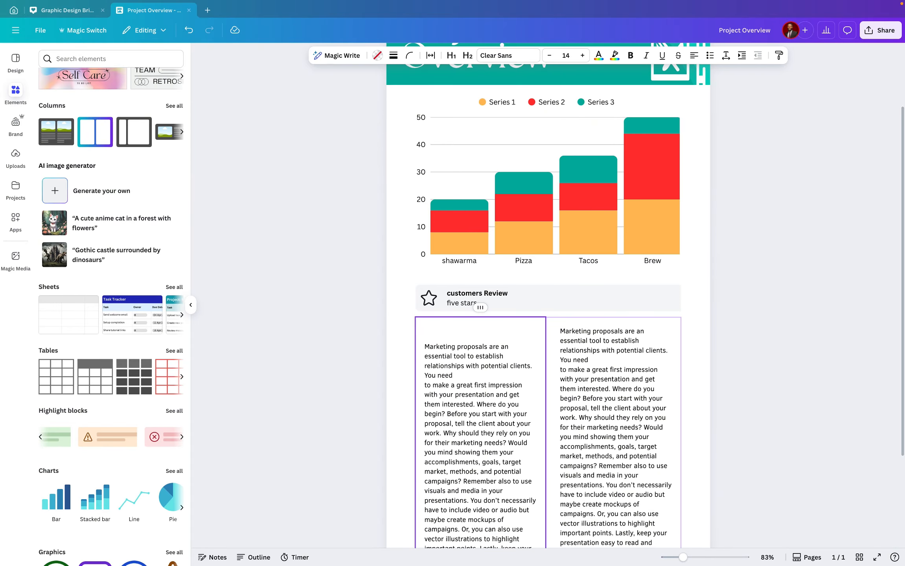
Type the heading Market Analysis on the blank line at the top of the left column
{"action": "left_click", "coordinate": [434, 335]}
{"action": "type", "text": "FAQ"}
{"action": "key", "text": "BackSpace"}
{"action": "key", "text": "BackSpace"}
{"action": "key", "text": "BackSpace"}
{"action": "type", "text": "MARKEETB"}
{"action": "key", "text": "BackSpace"}
{"action": "key", "text": "BackSpace"}
{"action": "key", "text": "BackSpace"}
{"action": "key", "text": "BackSpace"}
{"action": "key", "text": "BackSpace"}
{"action": "key", "text": "BackSpace"}
{"action": "type", "text": "rke"}
Make the Market Analysis heading bold and set its size to 20
{"action": "left_click_drag", "start_coordinate": [474, 331], "coordinate": [423, 334]}
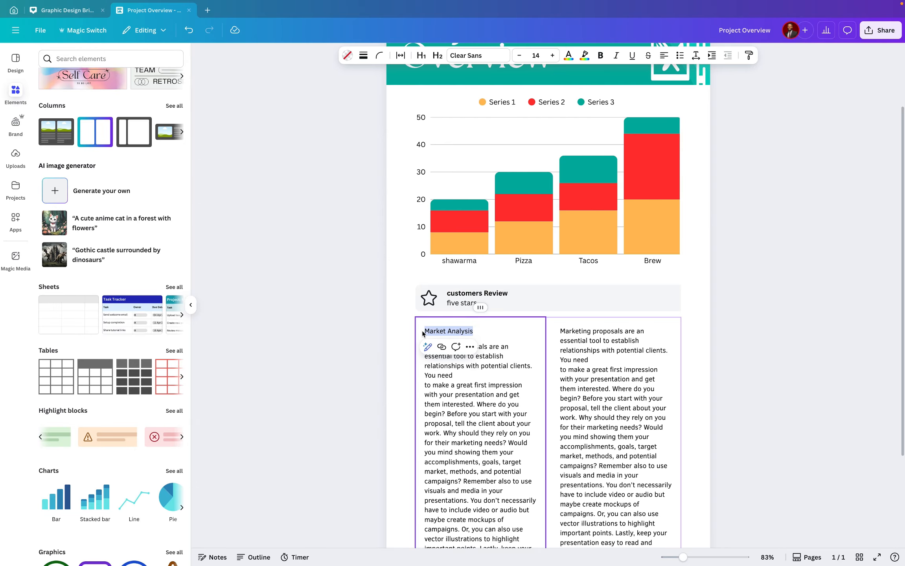
{"action": "left_click", "coordinate": [437, 56]}
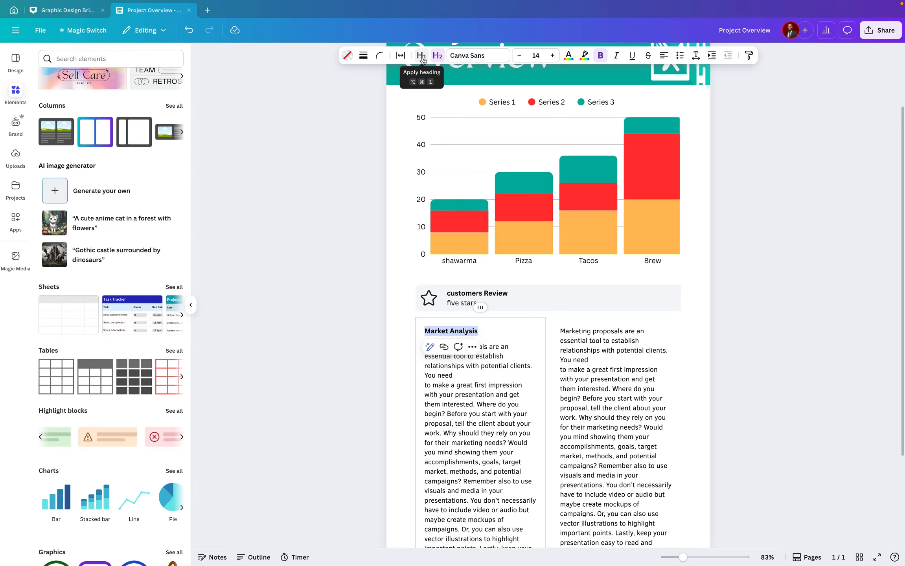
{"action": "left_click", "coordinate": [421, 56]}
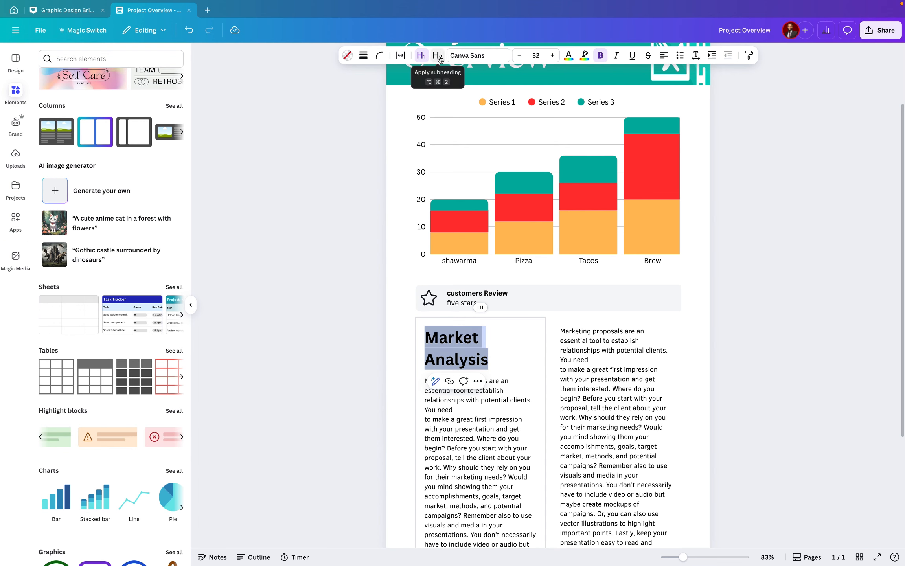
{"action": "left_click", "coordinate": [438, 56]}
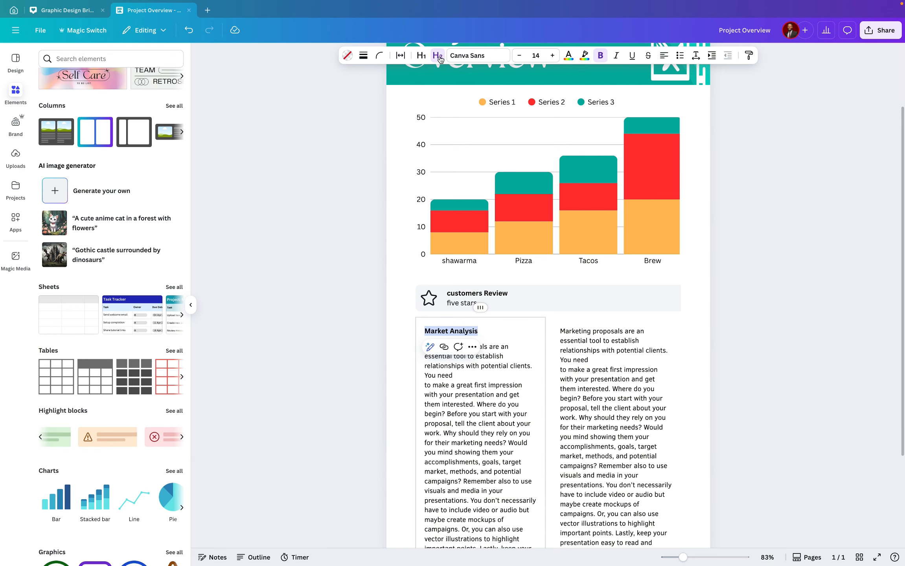
{"action": "left_click", "coordinate": [552, 55]}
{"action": "left_click", "coordinate": [552, 56]}
{"action": "left_click", "coordinate": [553, 55]}
{"action": "left_click", "coordinate": [552, 56]}
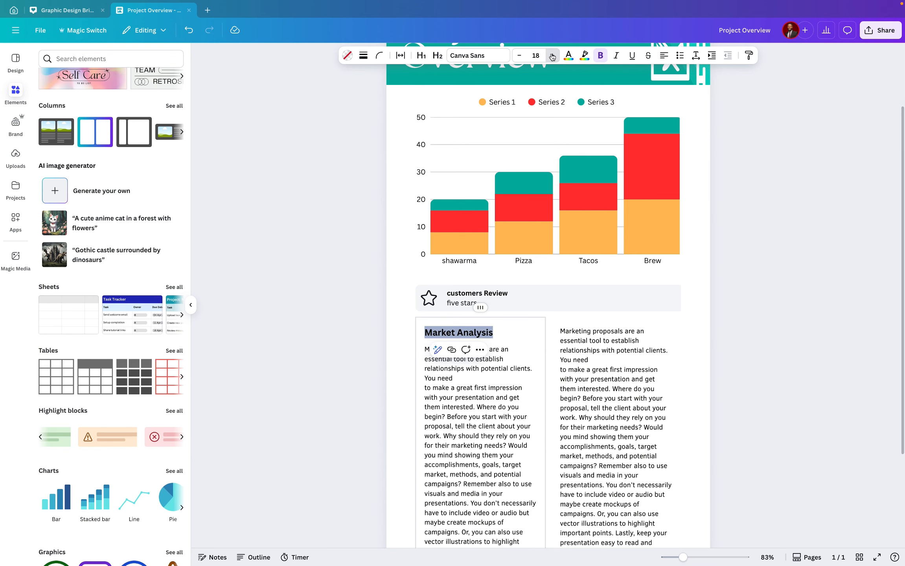
{"action": "left_click", "coordinate": [553, 55]}
{"action": "left_click", "coordinate": [553, 56]}
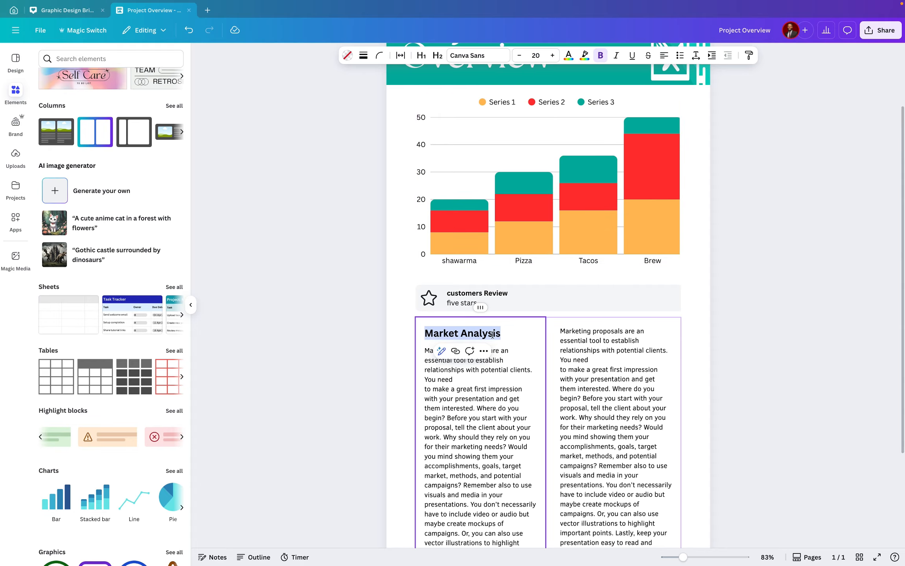
{"action": "left_click", "coordinate": [502, 334]}
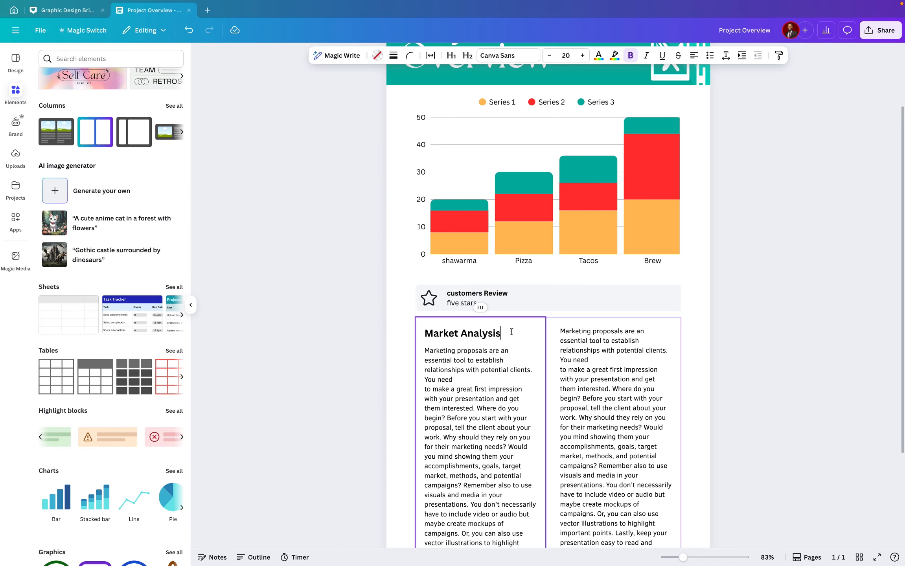
Copy the Market Analysis heading to the top of the right column
{"action": "left_click_drag", "start_coordinate": [512, 332], "coordinate": [423, 335]}
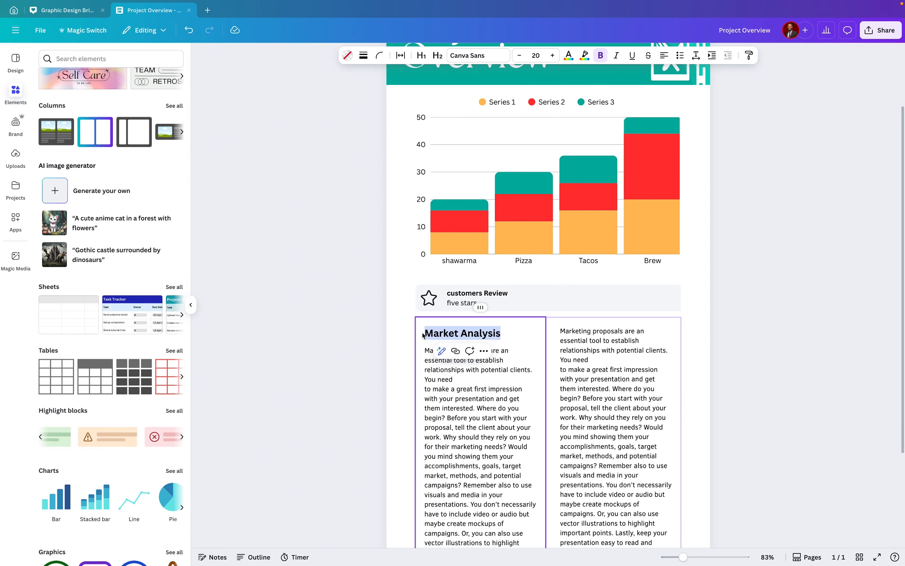
{"action": "left_click", "coordinate": [561, 330]}
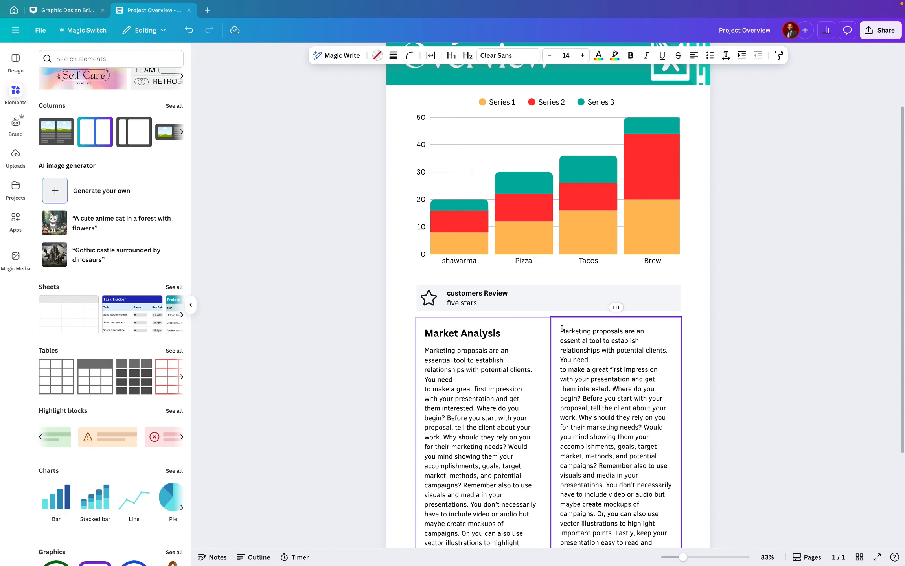
{"action": "key", "text": "Return"}
{"action": "key", "text": "Return"}
{"action": "key", "text": "Return"}
{"action": "key", "text": "BackSpace"}
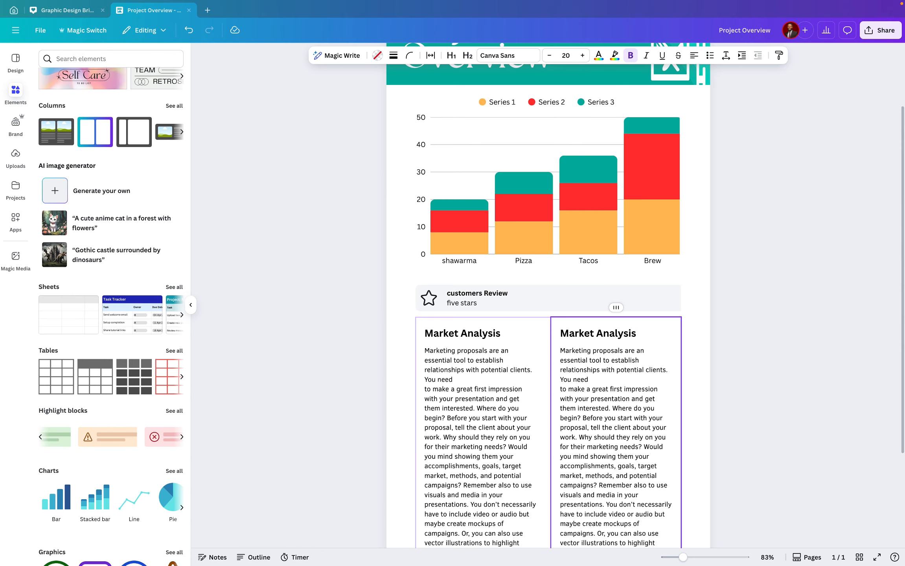
Rename the right column's heading to Product Analysis
{"action": "left_click_drag", "start_coordinate": [594, 333], "coordinate": [554, 335]}
{"action": "type", "text": "P"}
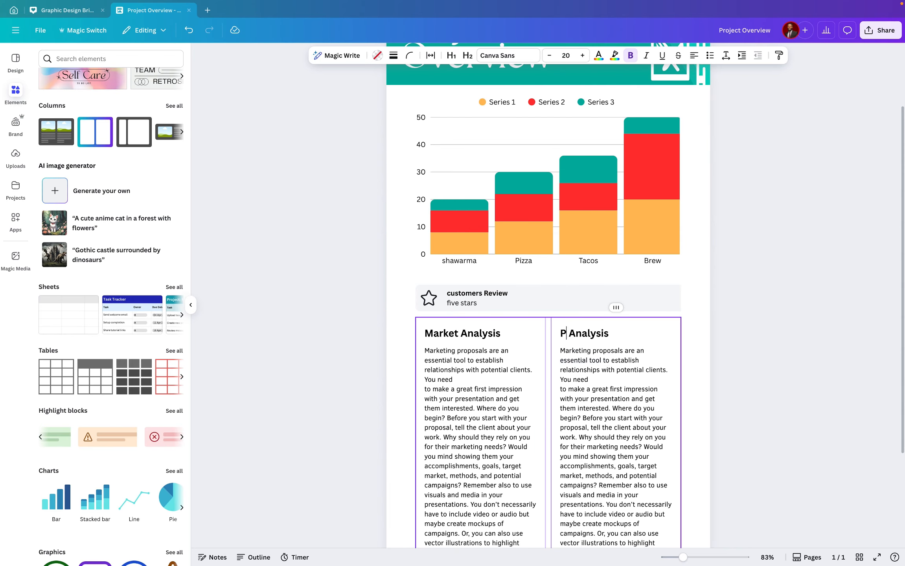
{"action": "type", "text": "roduct"}
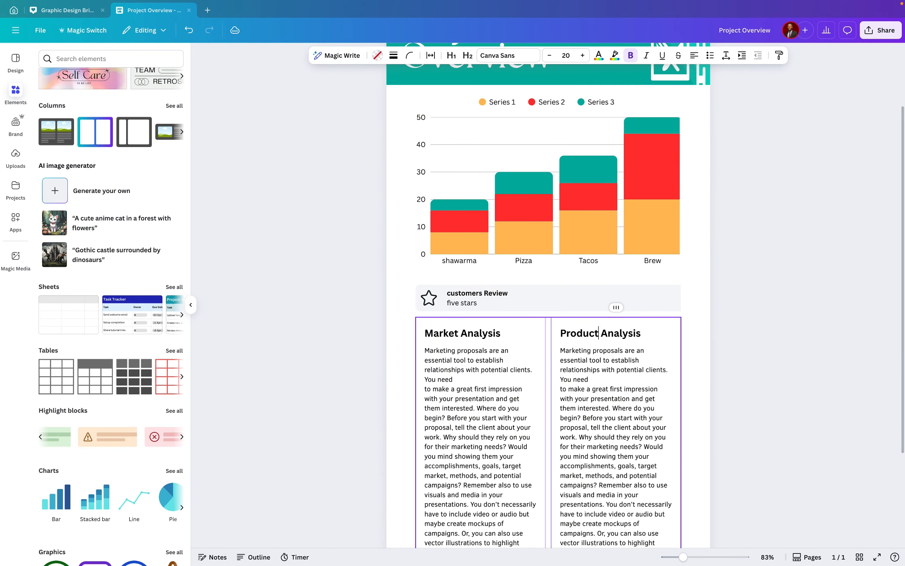
Fill the left column's background with the Vivid turquoise colour
{"action": "left_click", "coordinate": [498, 352]}
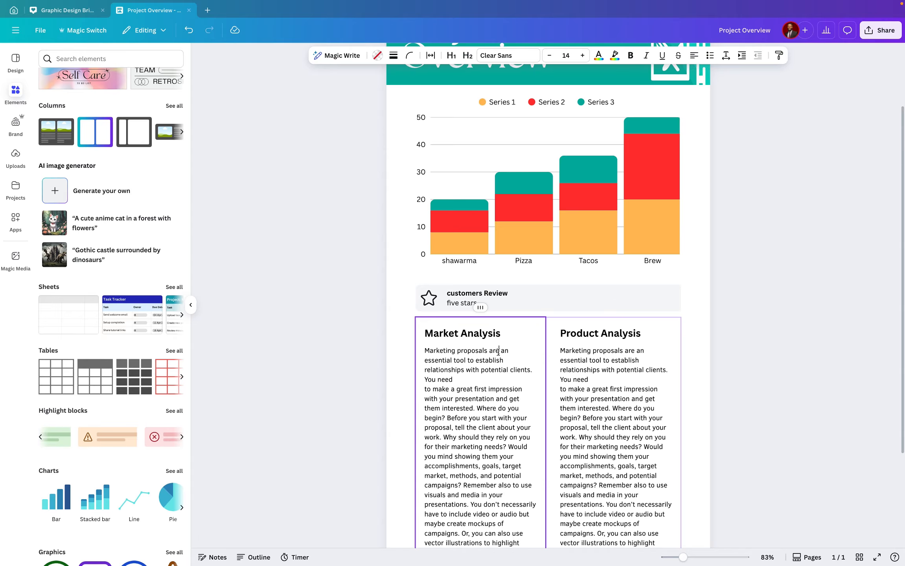
{"action": "scroll", "coordinate": [495, 434], "scroll_direction": "down", "scroll_amount": 3}
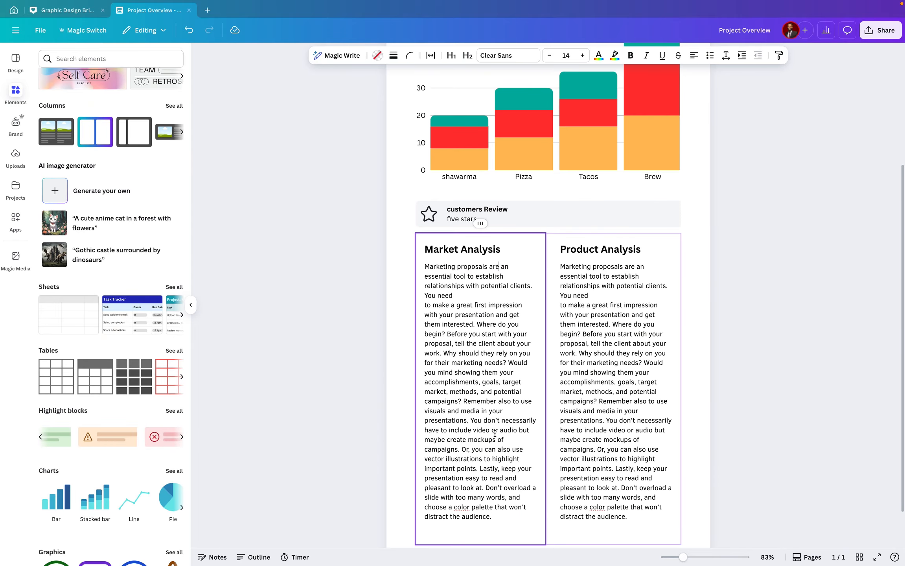
{"action": "scroll", "coordinate": [494, 434], "scroll_direction": "down", "scroll_amount": 3}
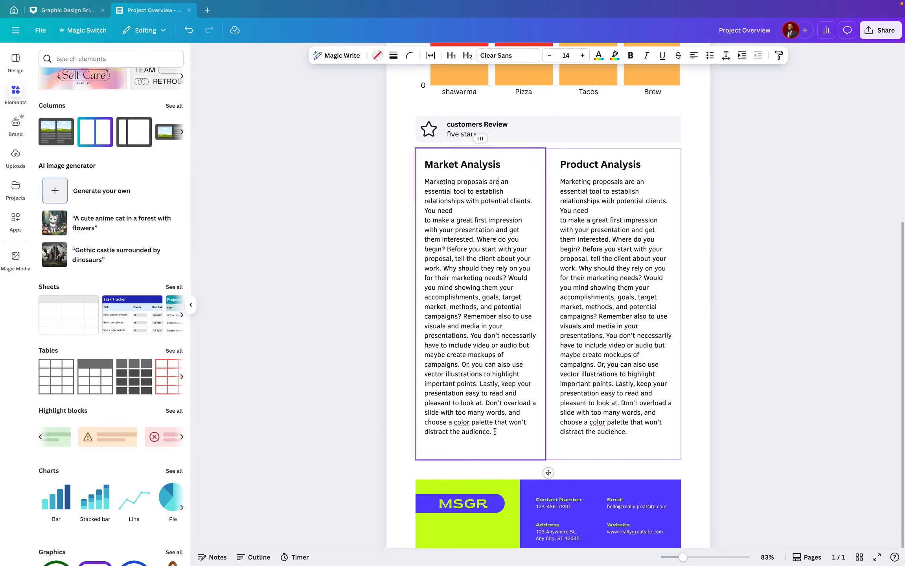
{"action": "left_click", "coordinate": [532, 176]}
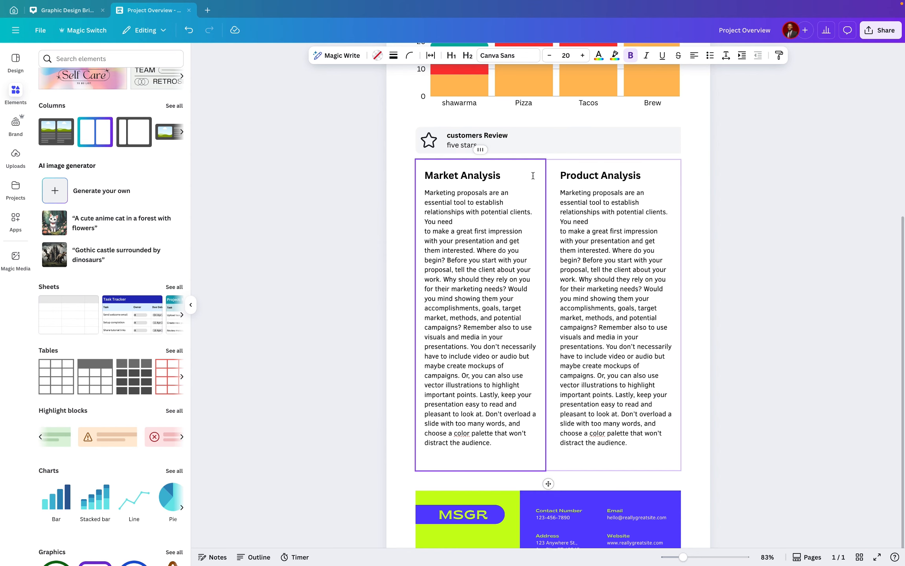
{"action": "left_click", "coordinate": [619, 169]}
{"action": "left_click", "coordinate": [426, 174]}
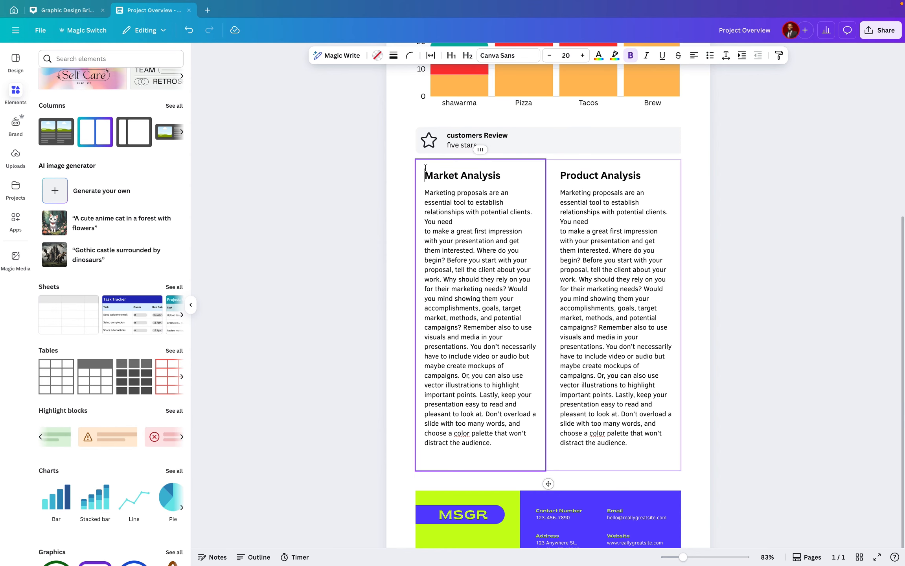
{"action": "left_click", "coordinate": [377, 57]}
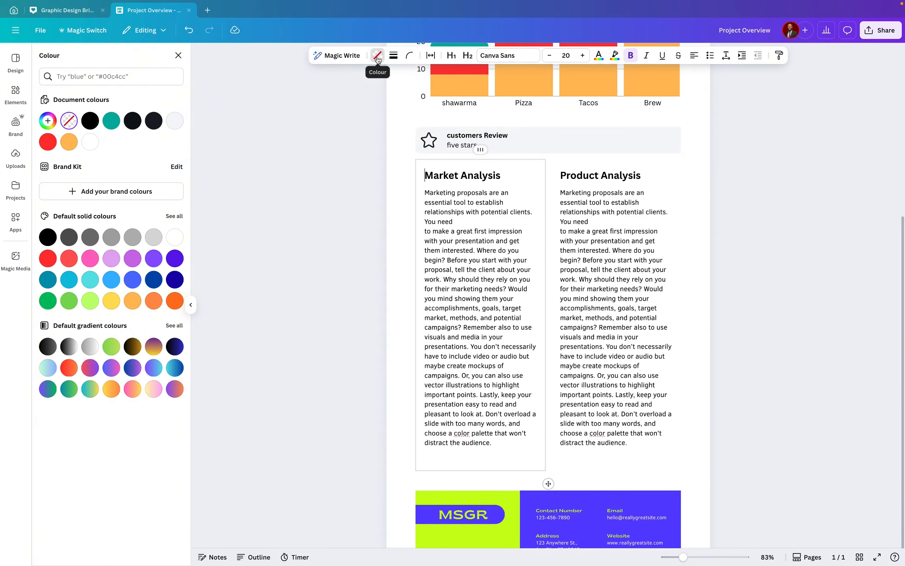
{"action": "left_click", "coordinate": [110, 121]}
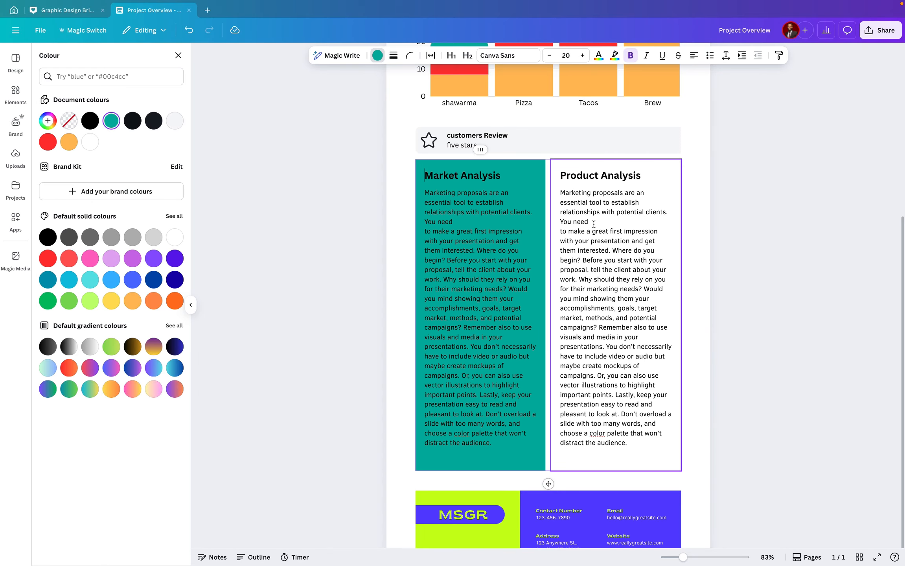
Fill the right column's background with the orange document colour
{"action": "left_click", "coordinate": [650, 173]}
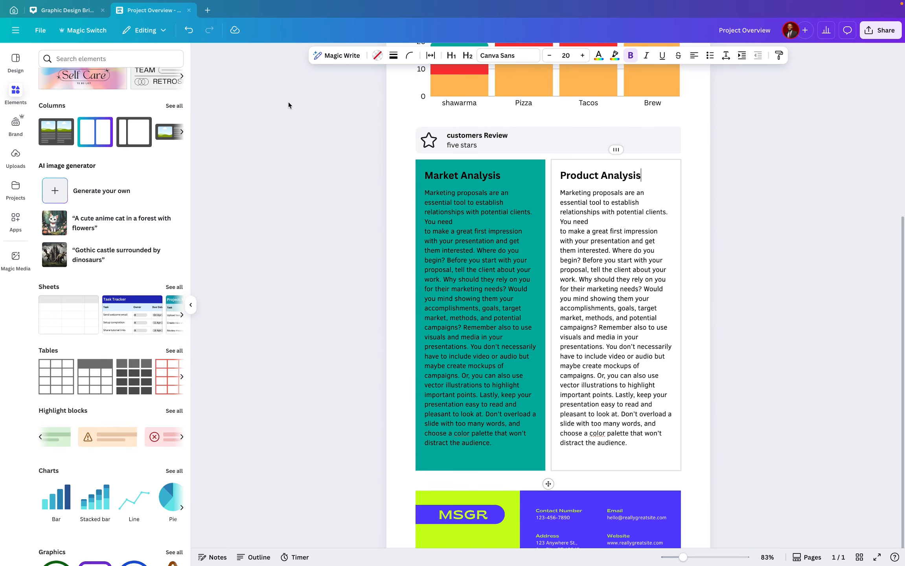
{"action": "left_click", "coordinate": [377, 55]}
{"action": "left_click", "coordinate": [69, 142]}
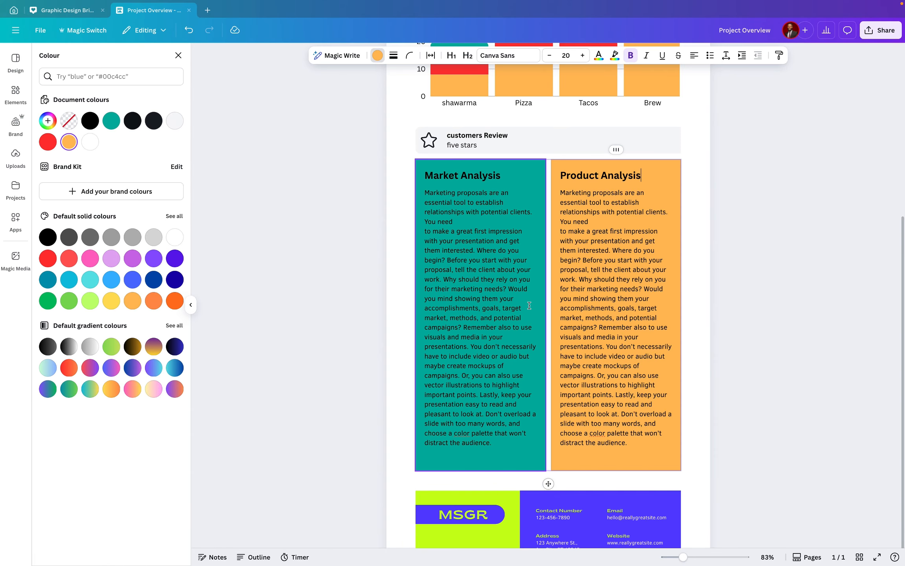
Change the left column's paragraph text colour to white
{"action": "left_click", "coordinate": [498, 253]}
{"action": "double_click", "coordinate": [498, 252]}
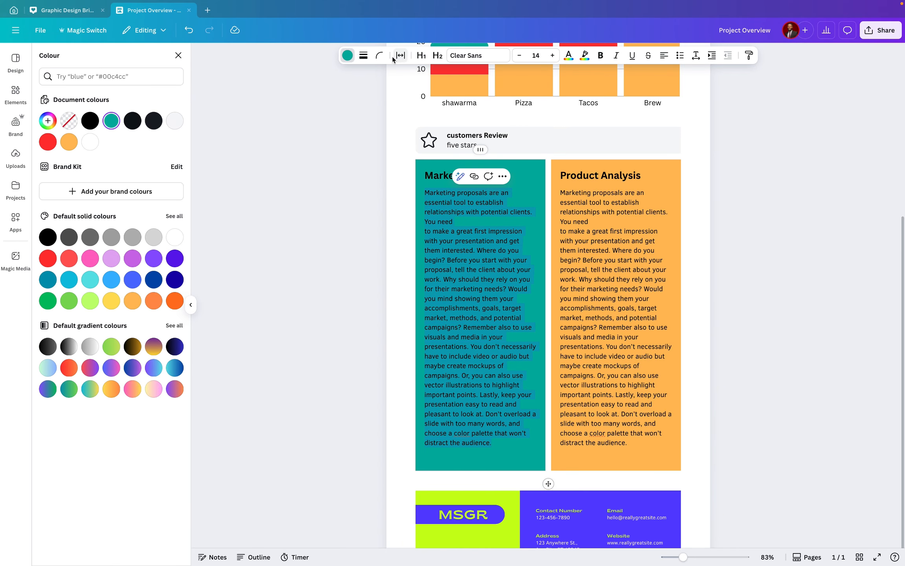
{"action": "left_click", "coordinate": [568, 57]}
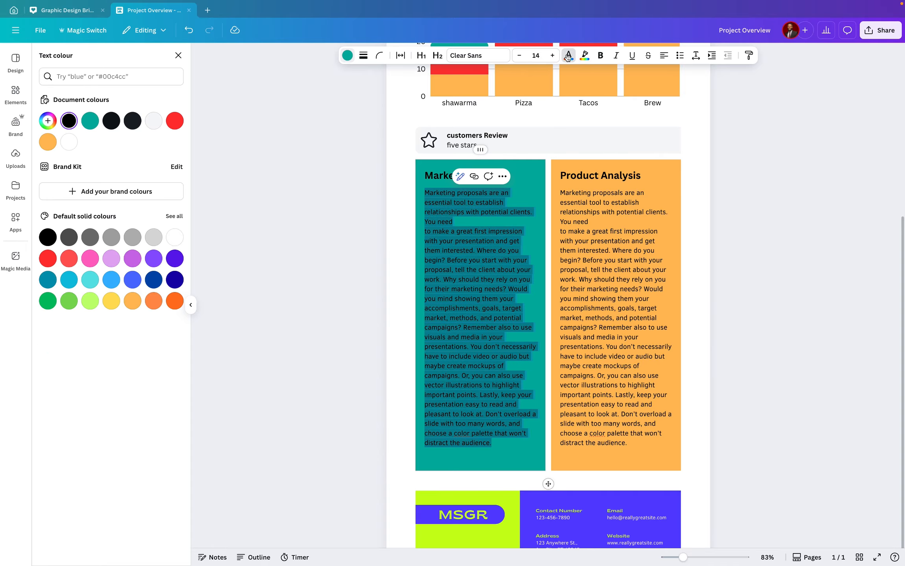
{"action": "left_click", "coordinate": [69, 142]}
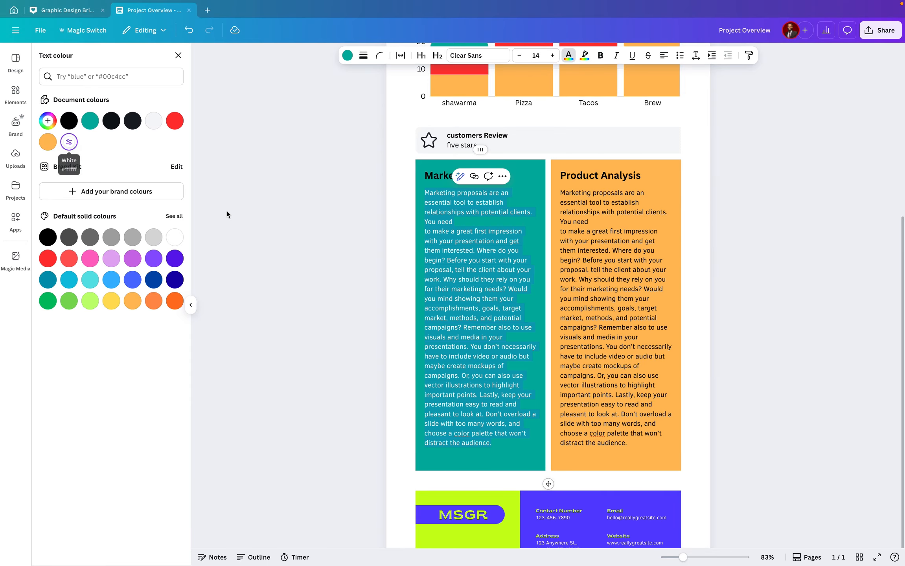
{"action": "left_click", "coordinate": [455, 255]}
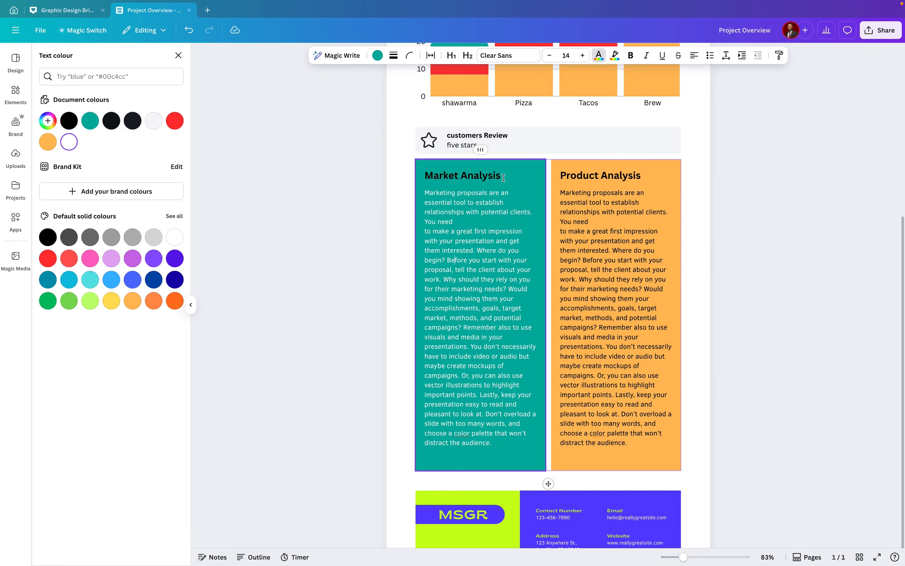
Fill the left column's background with white and undo that change
{"action": "left_click_drag", "start_coordinate": [503, 178], "coordinate": [425, 176]}
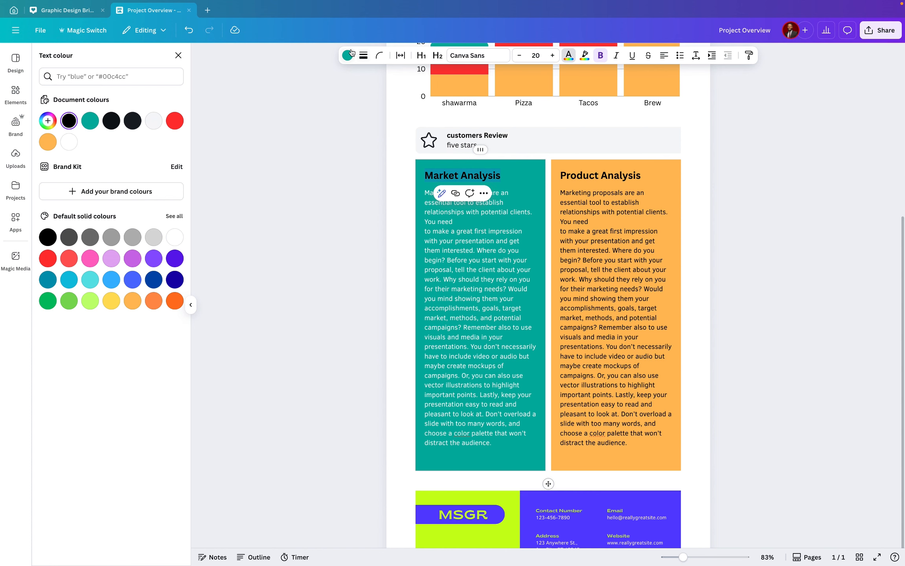
{"action": "left_click", "coordinate": [351, 55]}
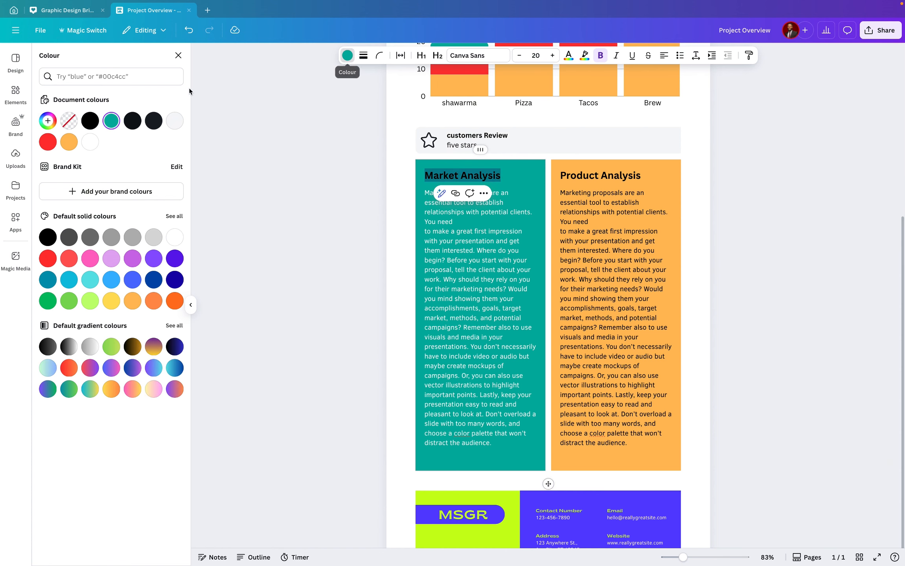
{"action": "left_click", "coordinate": [88, 142]}
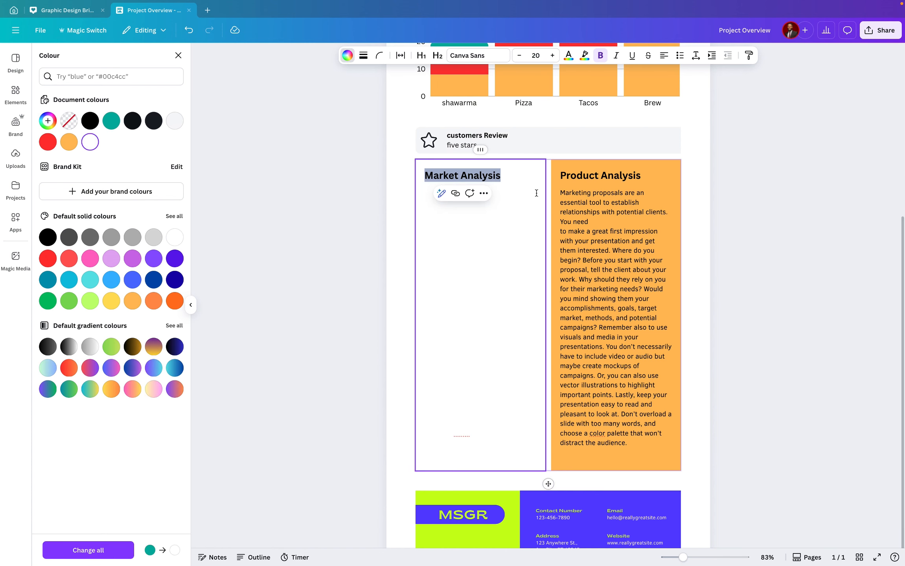
{"action": "key", "text": "ctrl+z"}
Change the left column's Market Analysis heading colour to white
{"action": "left_click", "coordinate": [514, 215]}
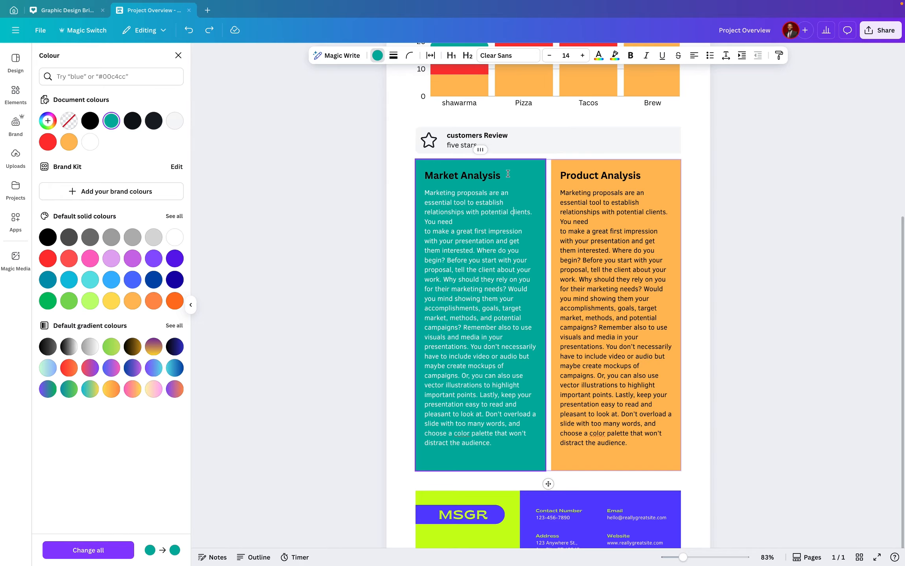
{"action": "left_click_drag", "start_coordinate": [508, 174], "coordinate": [424, 175]}
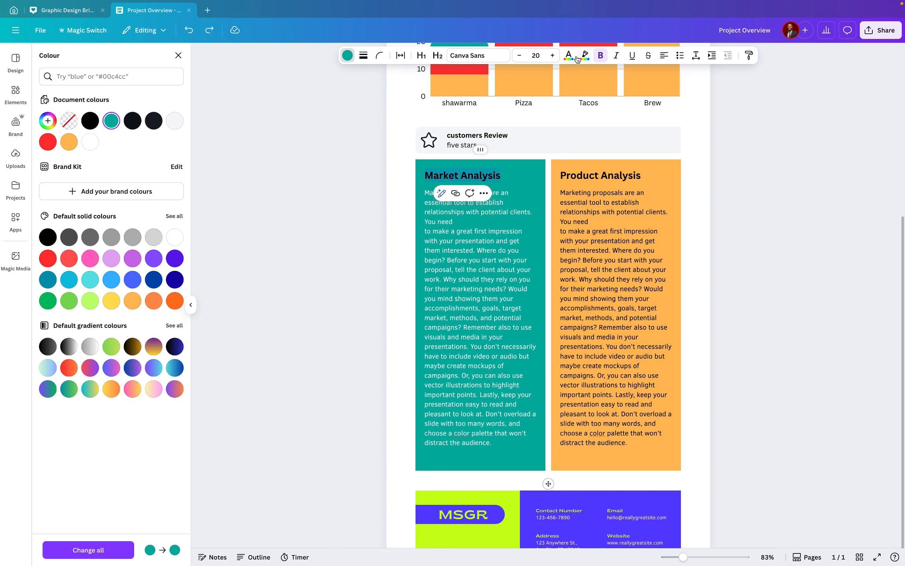
{"action": "left_click", "coordinate": [574, 57]}
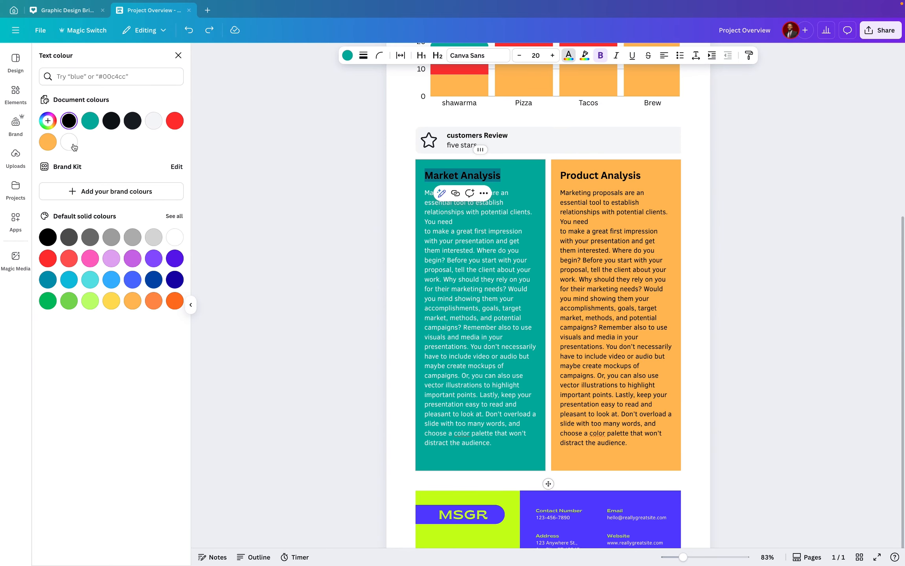
{"action": "left_click", "coordinate": [70, 142]}
{"action": "left_click", "coordinate": [598, 194]}
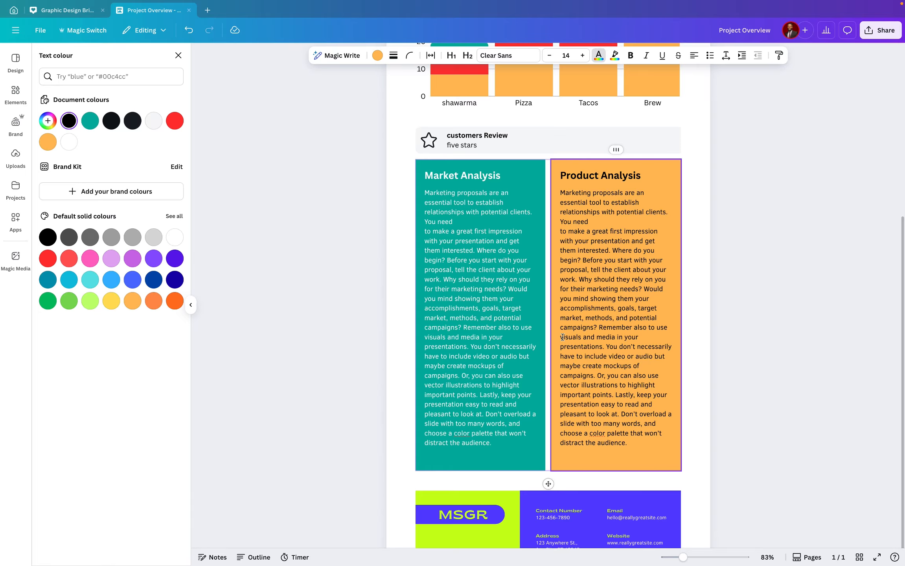
{"action": "scroll", "coordinate": [562, 340], "scroll_direction": "up", "scroll_amount": 6}
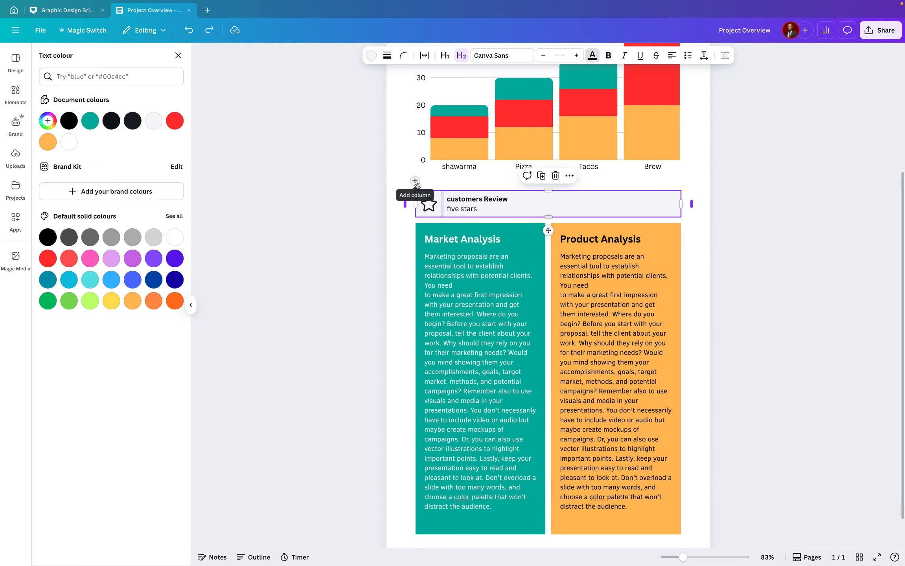
{"action": "left_click", "coordinate": [425, 177]}
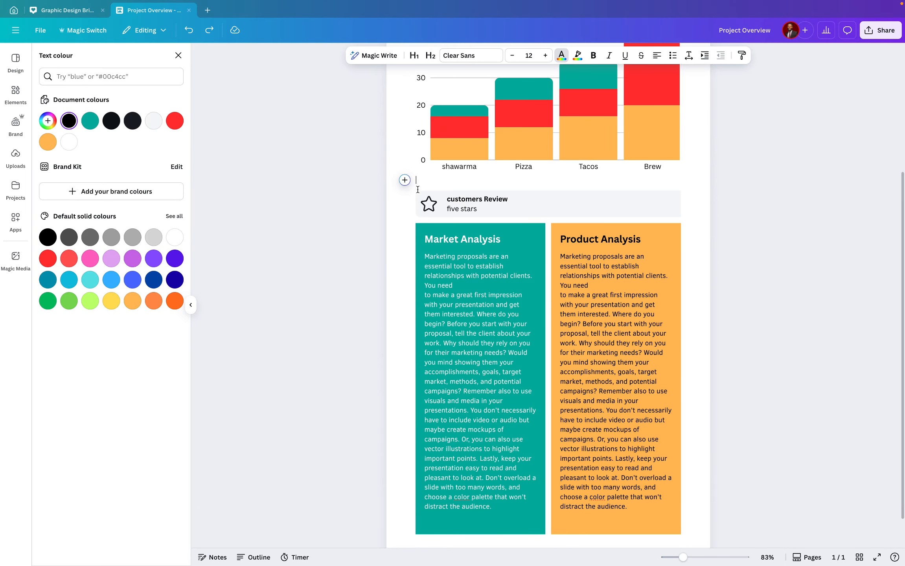
{"action": "left_click", "coordinate": [417, 226]}
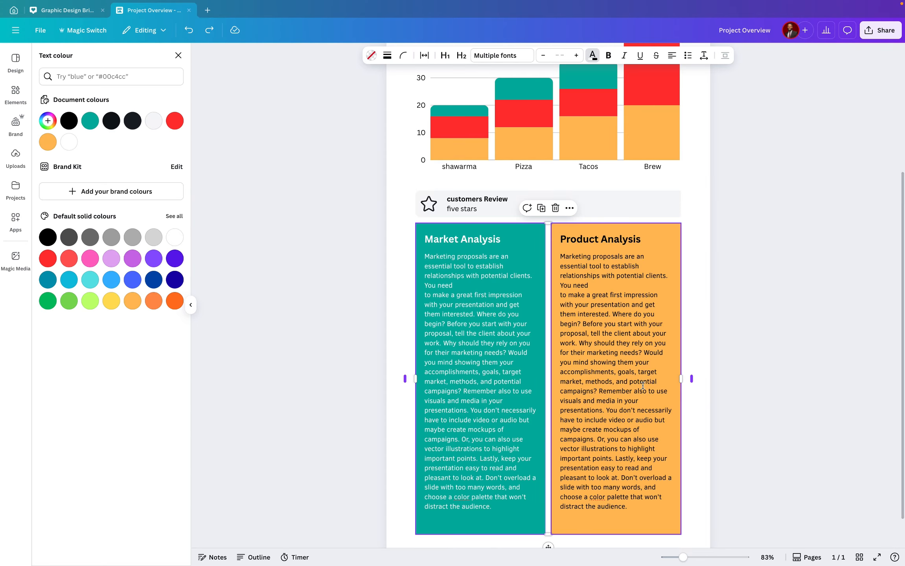
{"action": "scroll", "coordinate": [708, 311], "scroll_direction": "down", "scroll_amount": 2}
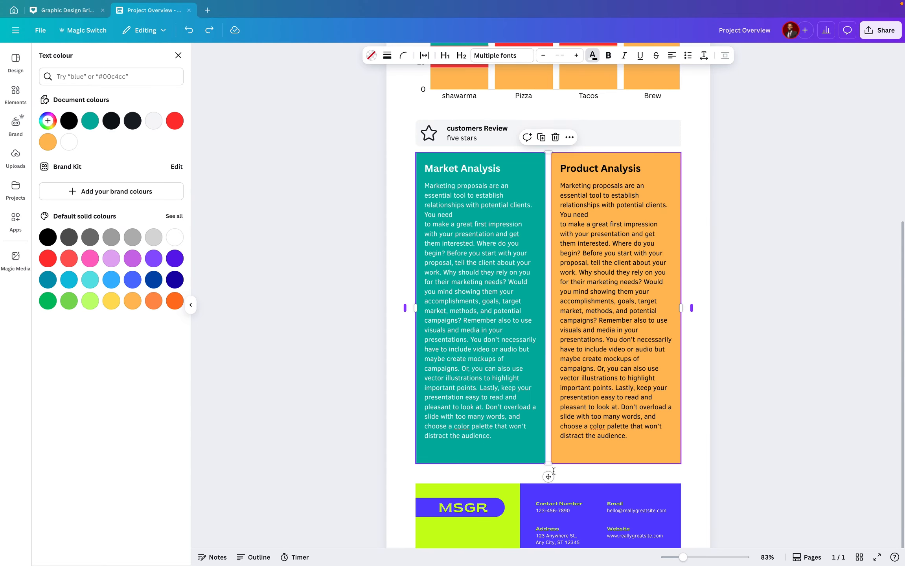
{"action": "left_click_drag", "start_coordinate": [548, 480], "coordinate": [549, 477]}
Delete the MSGR contact banner at the bottom of the page
{"action": "scroll", "coordinate": [525, 488], "scroll_direction": "down", "scroll_amount": 2}
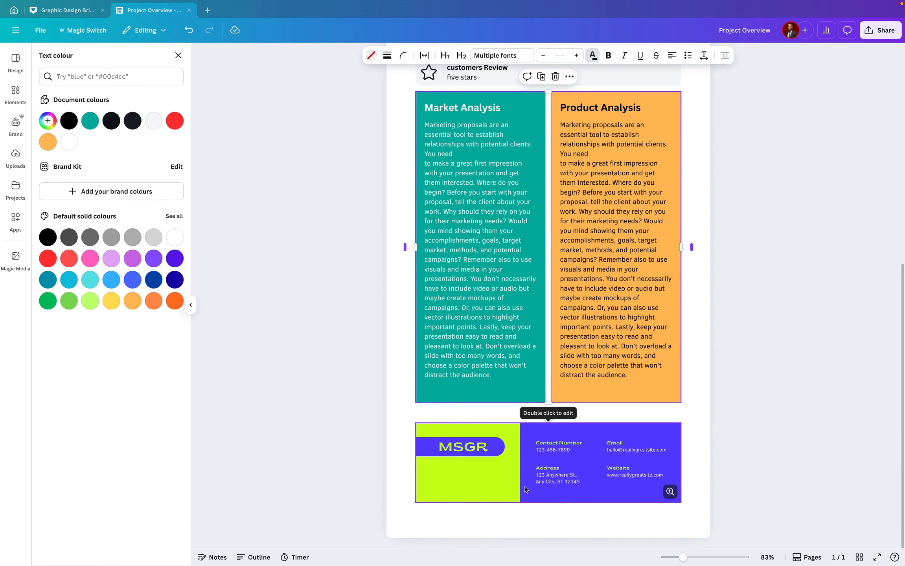
{"action": "left_click", "coordinate": [575, 496]}
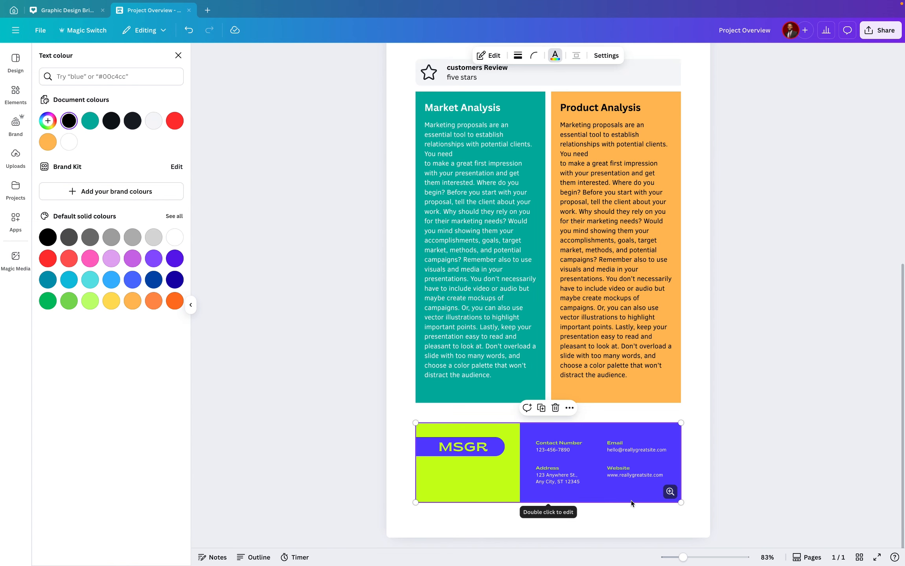
{"action": "key", "text": "Delete"}
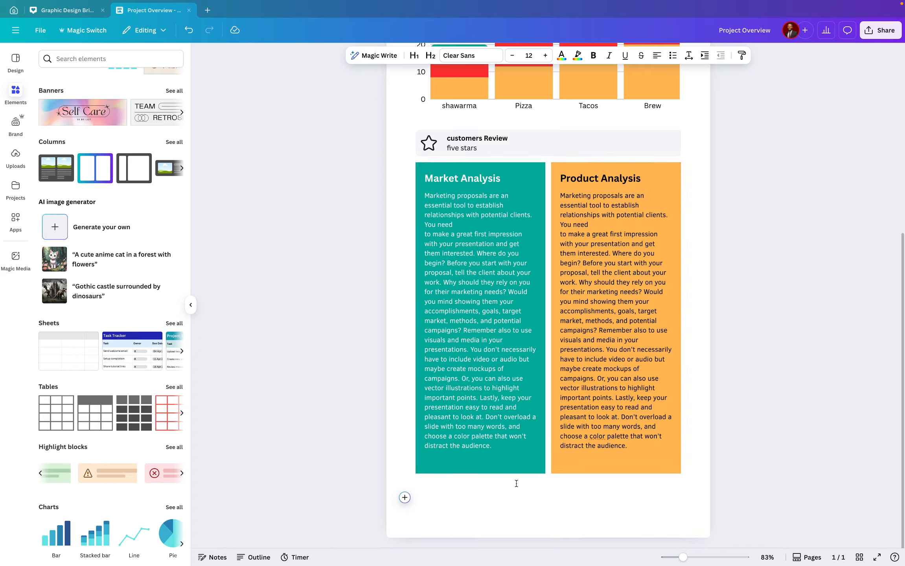
Insert a page break just above the two-column block so it moves to a new page
{"action": "left_click", "coordinate": [486, 427]}
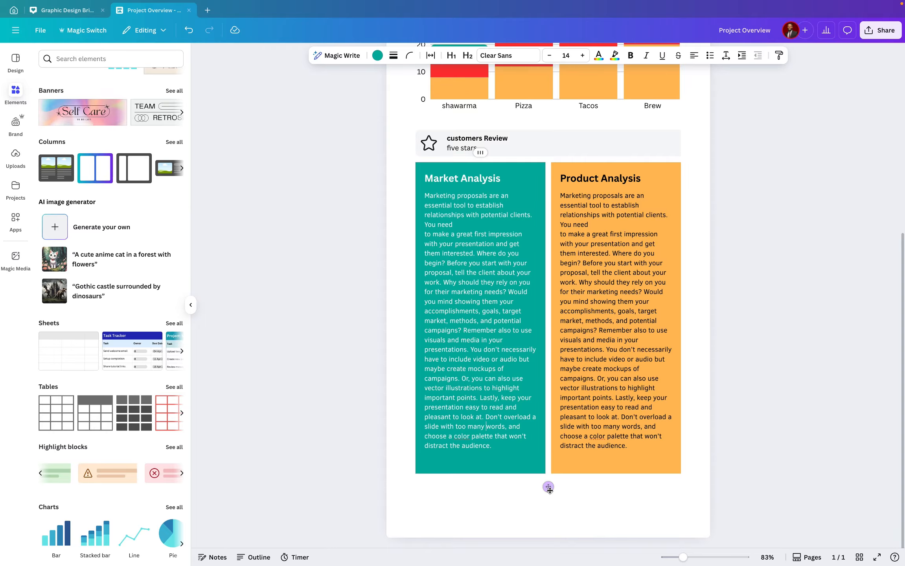
{"action": "left_click_drag", "start_coordinate": [549, 493], "coordinate": [548, 511]}
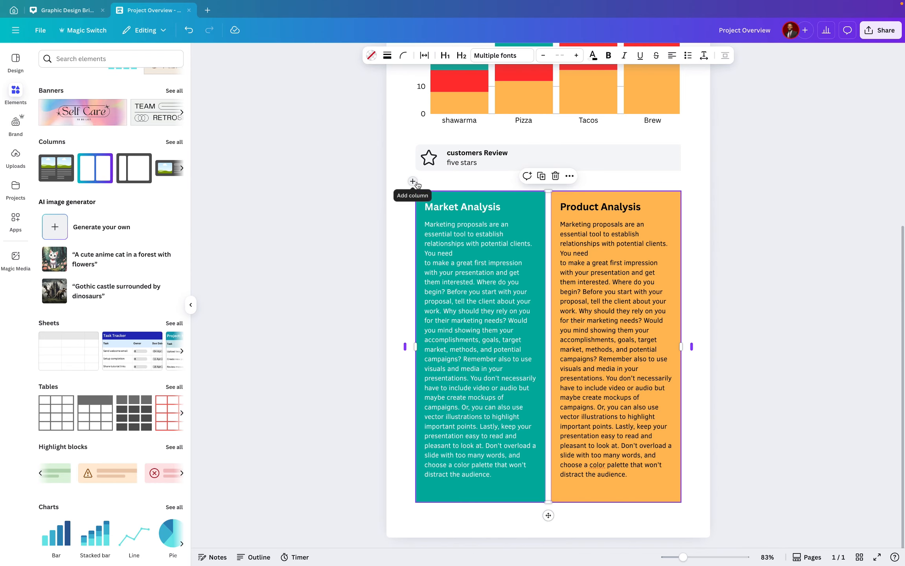
{"action": "left_click", "coordinate": [425, 181]}
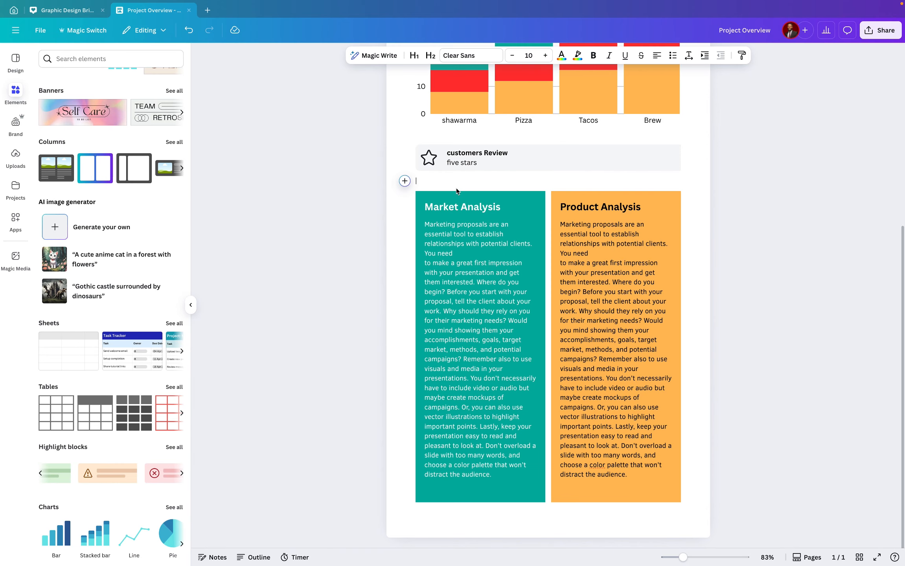
{"action": "left_click", "coordinate": [405, 181]}
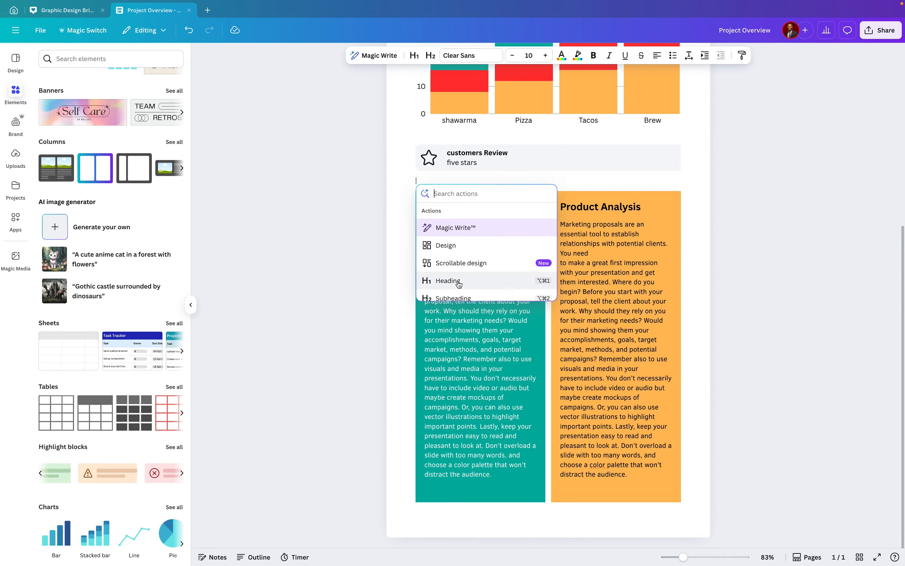
{"action": "scroll", "coordinate": [458, 284], "scroll_direction": "down", "scroll_amount": 5}
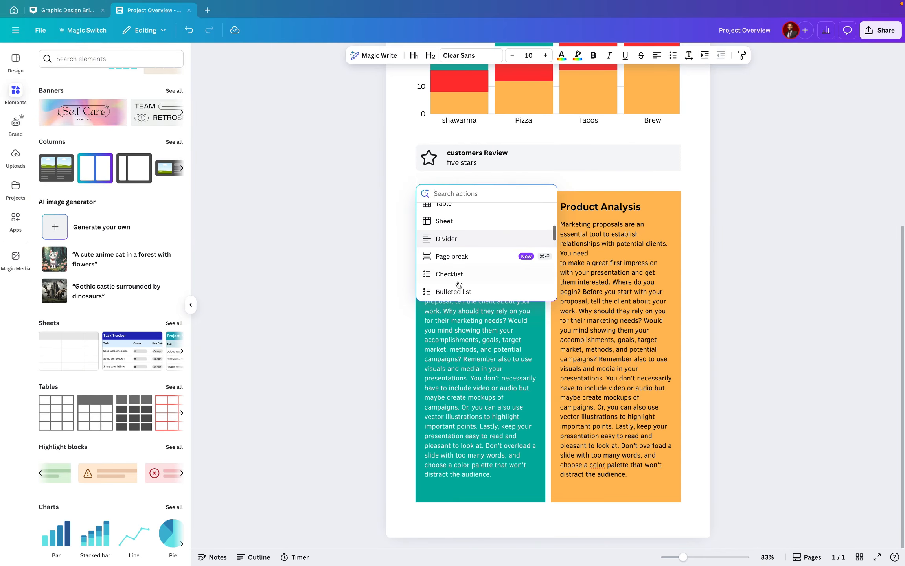
{"action": "scroll", "coordinate": [459, 285], "scroll_direction": "down", "scroll_amount": 1}
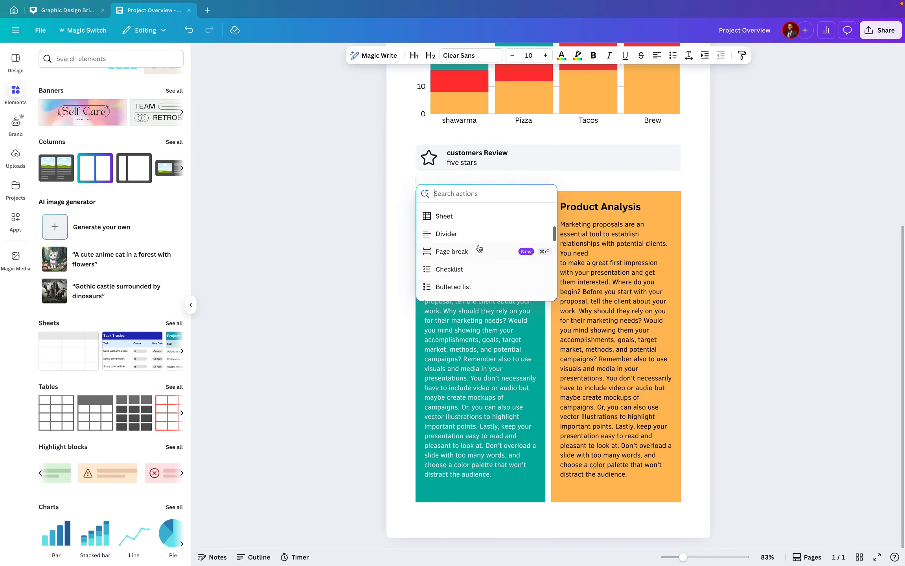
{"action": "left_click", "coordinate": [456, 253]}
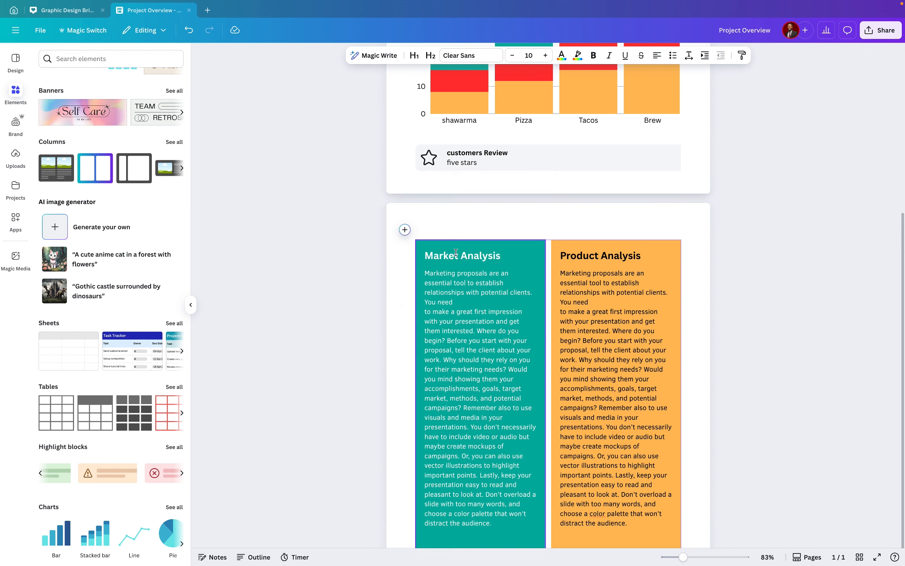
Write the line MARKET ANALYSIS above the columns at the top of the new page
{"action": "scroll", "coordinate": [476, 198], "scroll_direction": "up", "scroll_amount": 3}
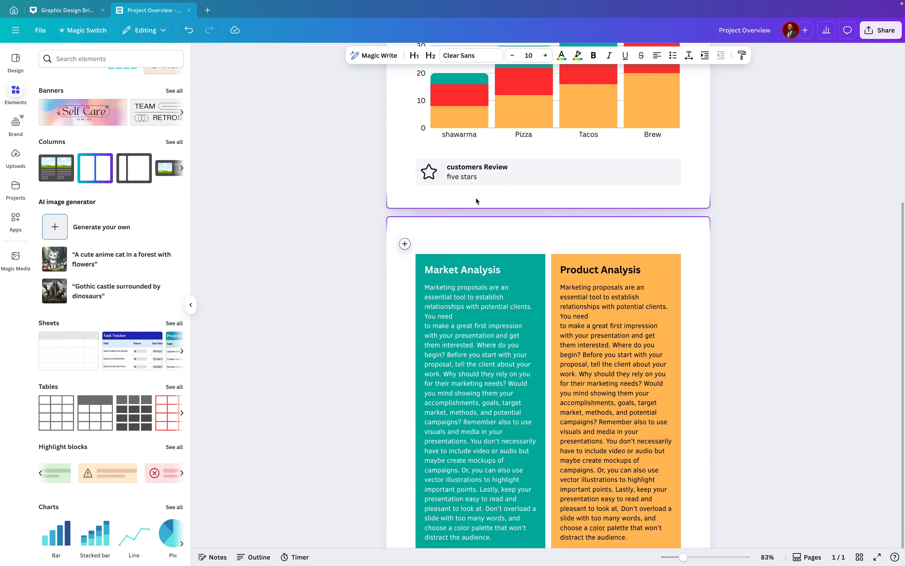
{"action": "scroll", "coordinate": [475, 201], "scroll_direction": "up", "scroll_amount": 3}
{"action": "scroll", "coordinate": [476, 201], "scroll_direction": "down", "scroll_amount": 4}
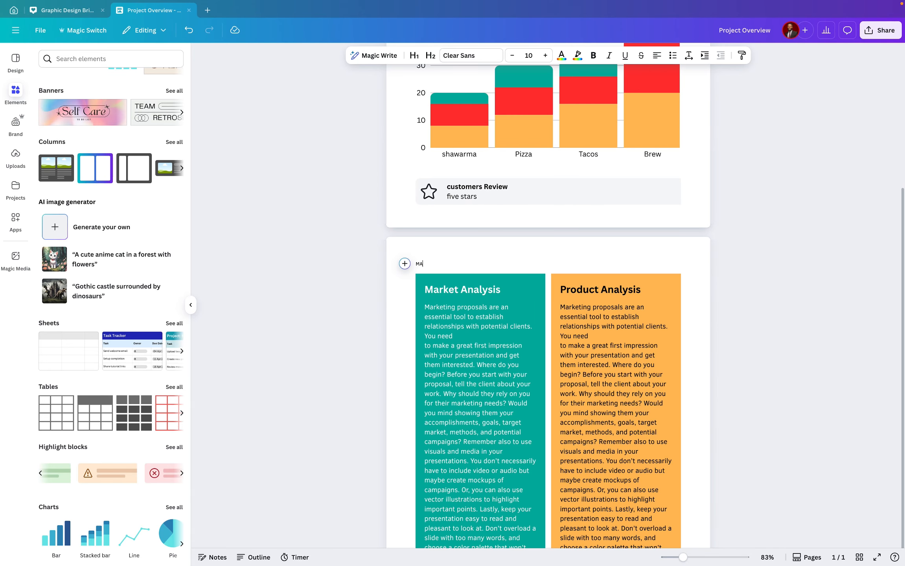
{"action": "type", "text": "RKET ANALYSIS"}
Format the MARKET ANALYSIS line as a non-bold Heading 1 in the Agrandir font
{"action": "key", "text": "super+a"}
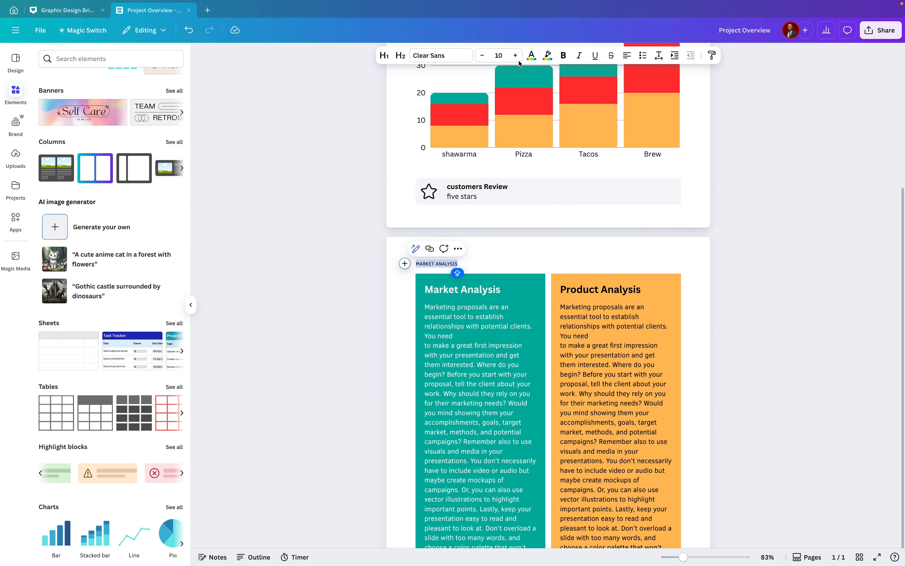
{"action": "left_click", "coordinate": [385, 56]}
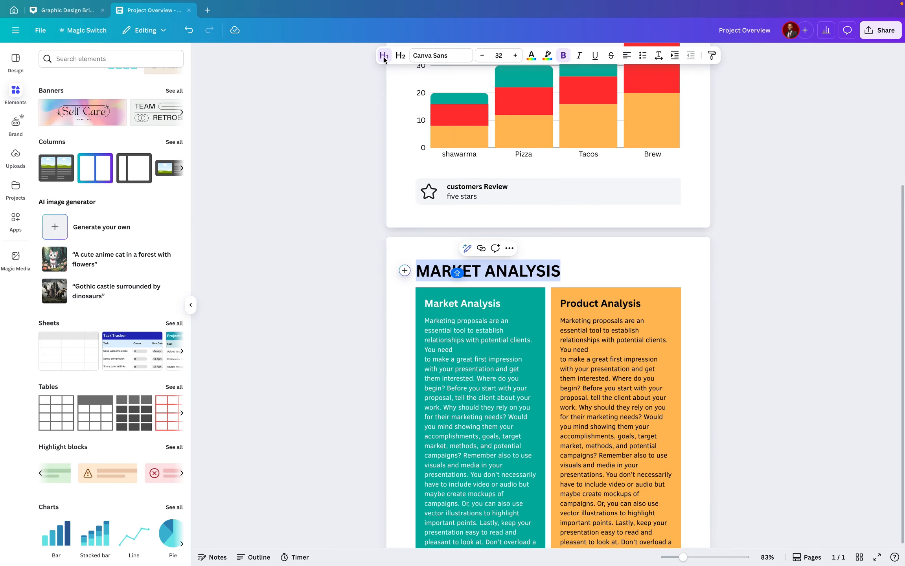
{"action": "left_click", "coordinate": [467, 56]}
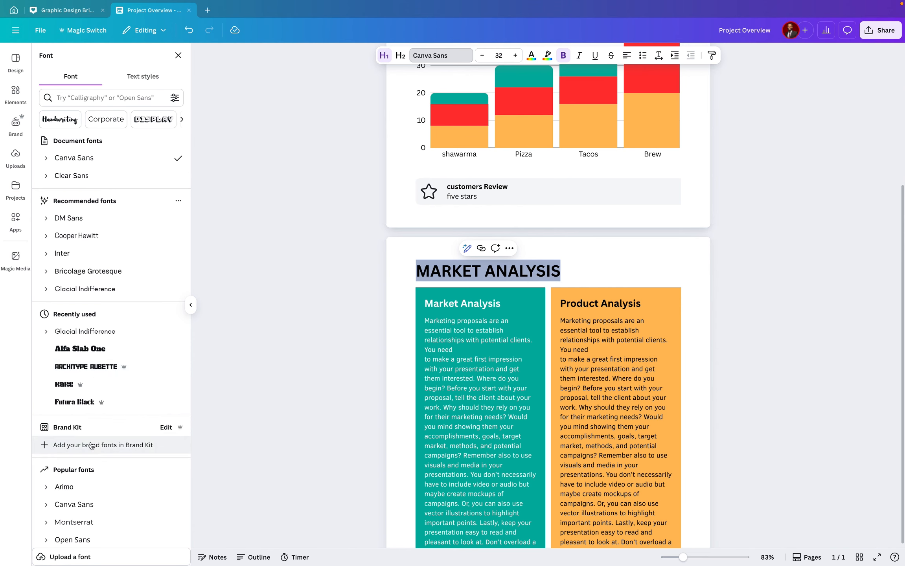
{"action": "scroll", "coordinate": [90, 492], "scroll_direction": "down", "scroll_amount": 5}
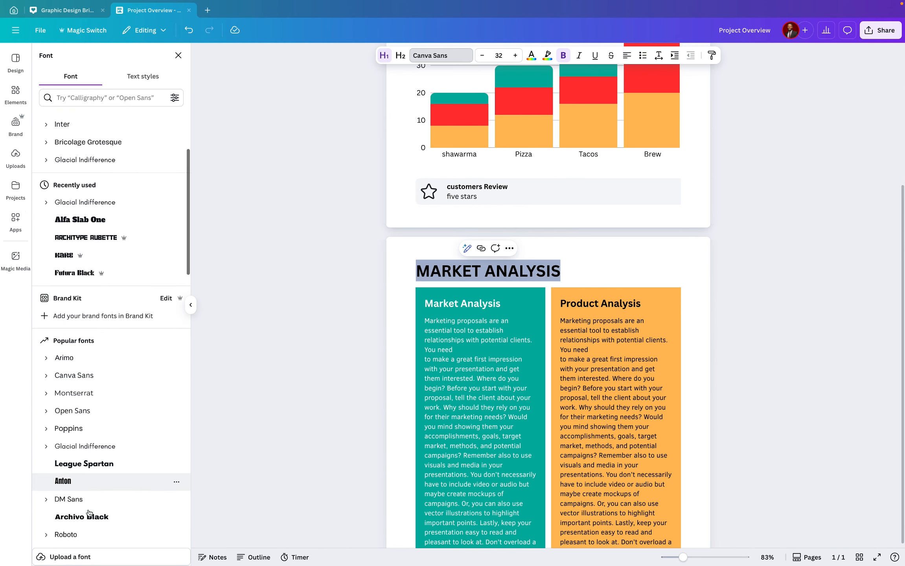
{"action": "scroll", "coordinate": [90, 513], "scroll_direction": "down", "scroll_amount": 3}
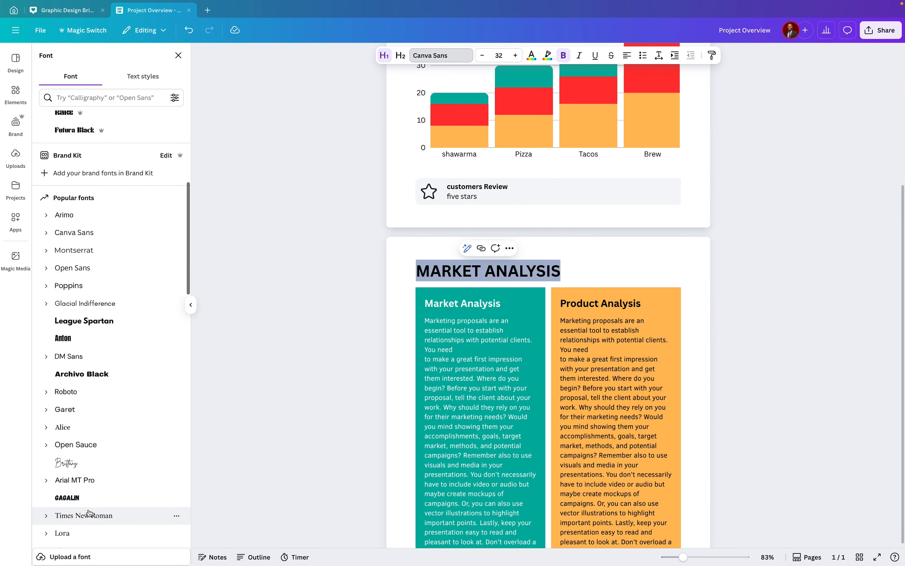
{"action": "scroll", "coordinate": [89, 512], "scroll_direction": "down", "scroll_amount": 2}
{"action": "scroll", "coordinate": [89, 513], "scroll_direction": "down", "scroll_amount": 5}
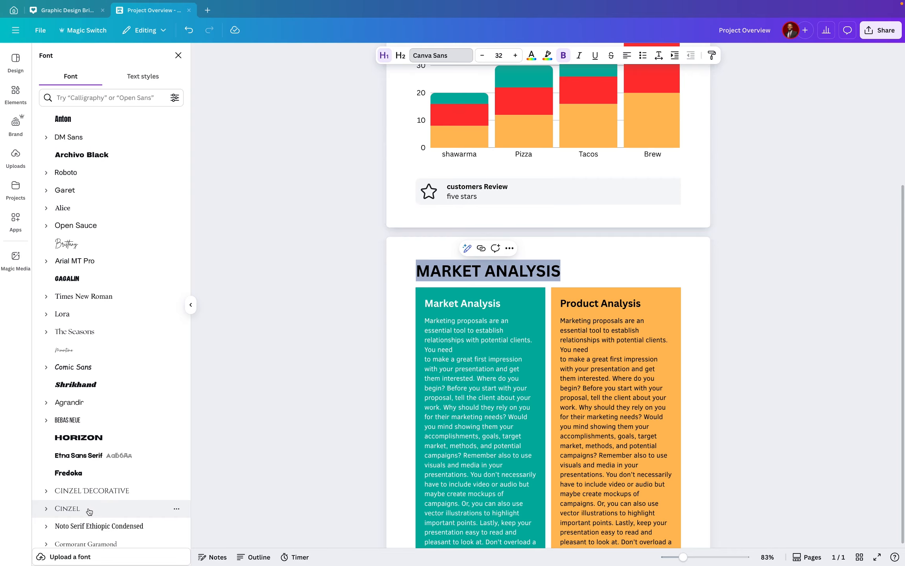
{"action": "scroll", "coordinate": [90, 511], "scroll_direction": "down", "scroll_amount": 1}
{"action": "left_click", "coordinate": [71, 373]}
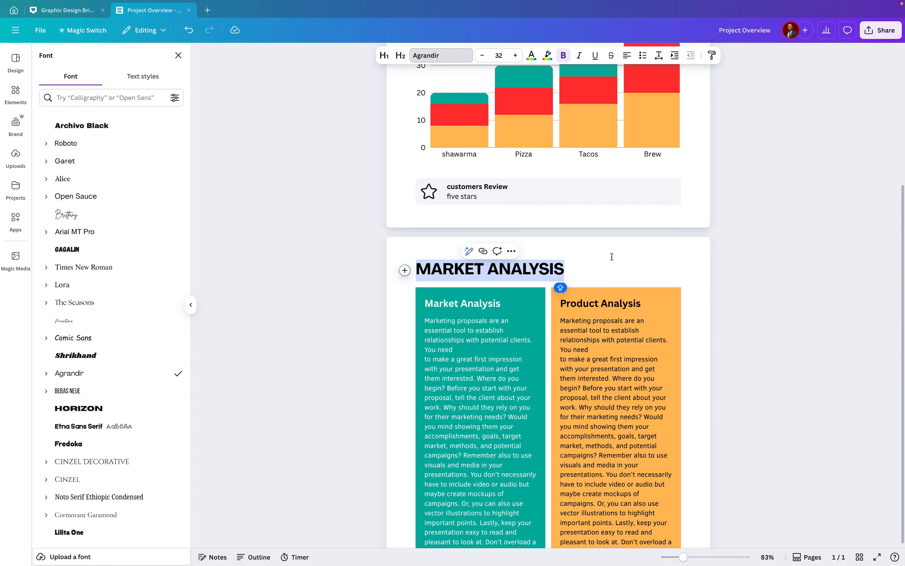
{"action": "left_click", "coordinate": [565, 56]}
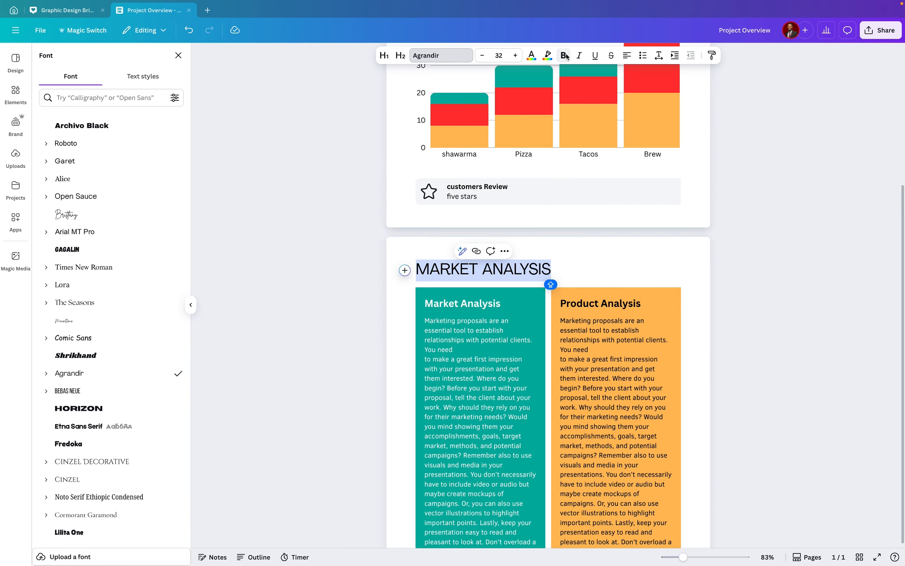
{"action": "left_click", "coordinate": [585, 271]}
Scroll through both pages to review the layout around the new heading
{"action": "scroll", "coordinate": [497, 267], "scroll_direction": "up", "scroll_amount": 1}
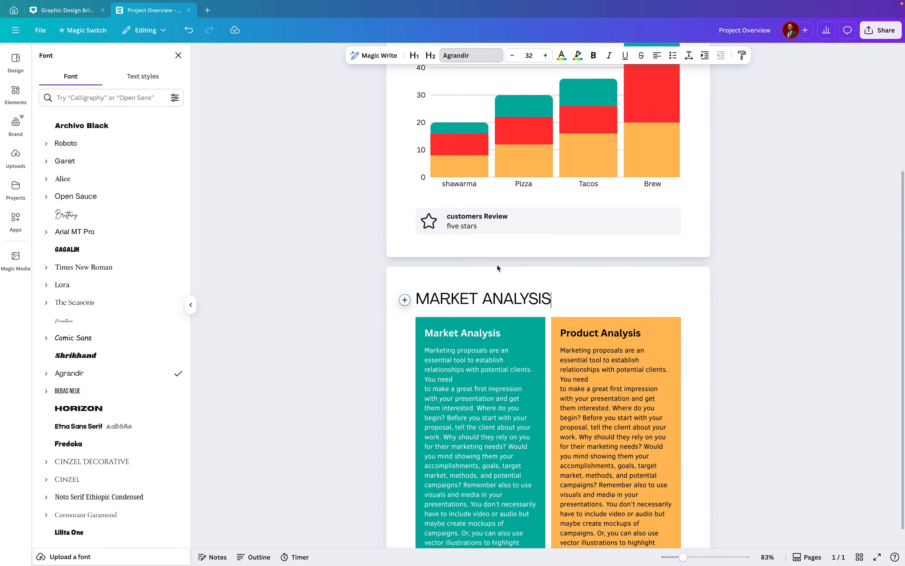
{"action": "scroll", "coordinate": [497, 265], "scroll_direction": "up", "scroll_amount": 5}
{"action": "scroll", "coordinate": [523, 256], "scroll_direction": "down", "scroll_amount": 2}
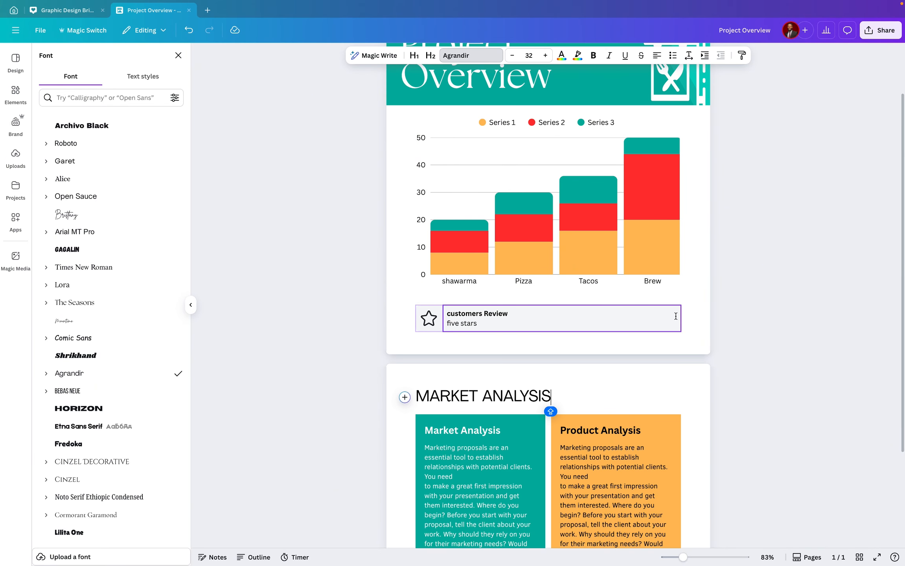
{"action": "scroll", "coordinate": [652, 328], "scroll_direction": "down", "scroll_amount": 4}
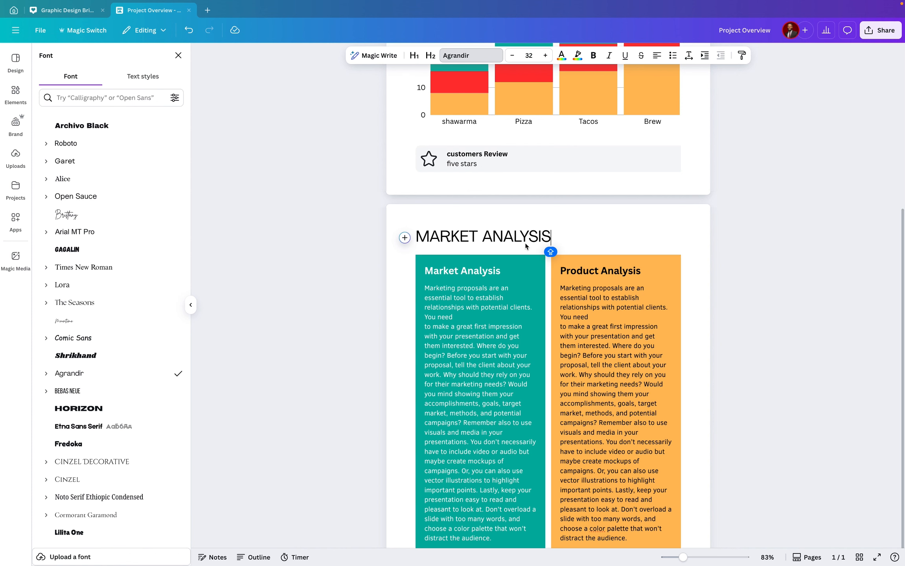
{"action": "scroll", "coordinate": [477, 257], "scroll_direction": "up", "scroll_amount": 1}
{"action": "scroll", "coordinate": [477, 266], "scroll_direction": "up", "scroll_amount": 5}
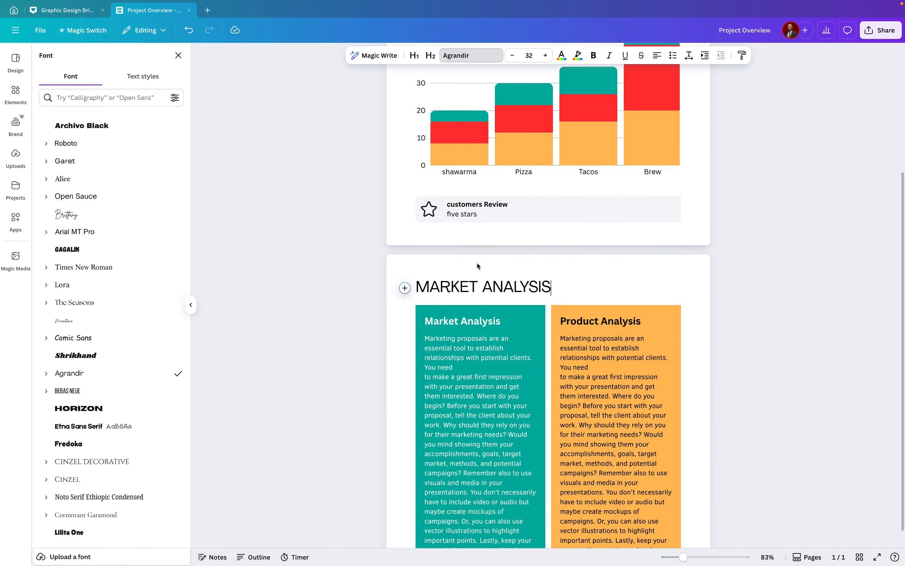
{"action": "scroll", "coordinate": [477, 263], "scroll_direction": "down", "scroll_amount": 7}
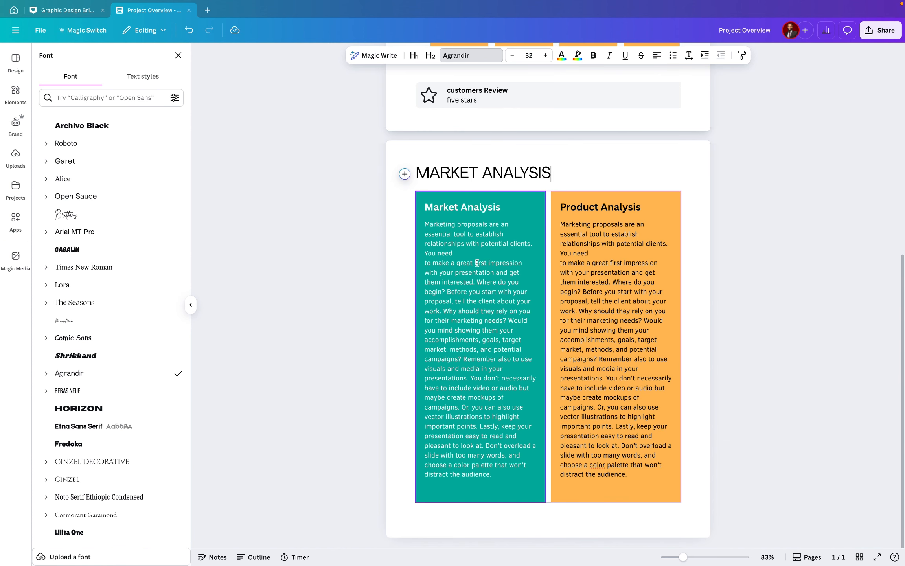
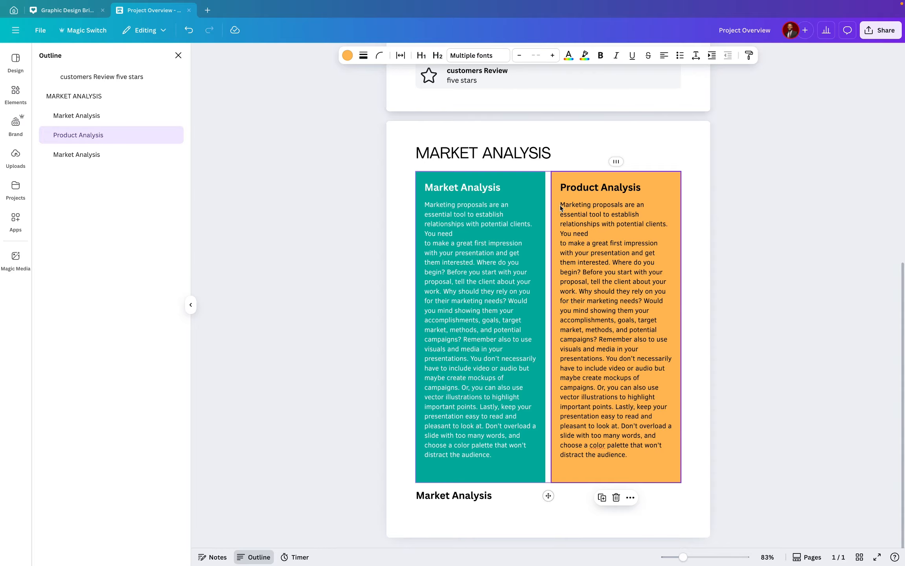
Paste the column's marketing-proposal paragraph on a new line under the Market Analysis heading below the columns
{"action": "left_click_drag", "start_coordinate": [560, 207], "coordinate": [635, 459]}
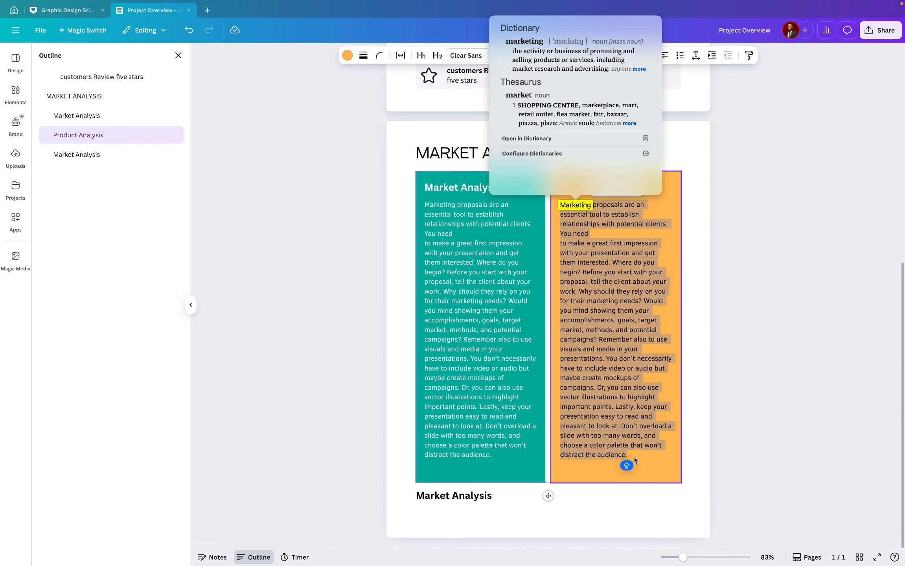
{"action": "left_click", "coordinate": [436, 433]}
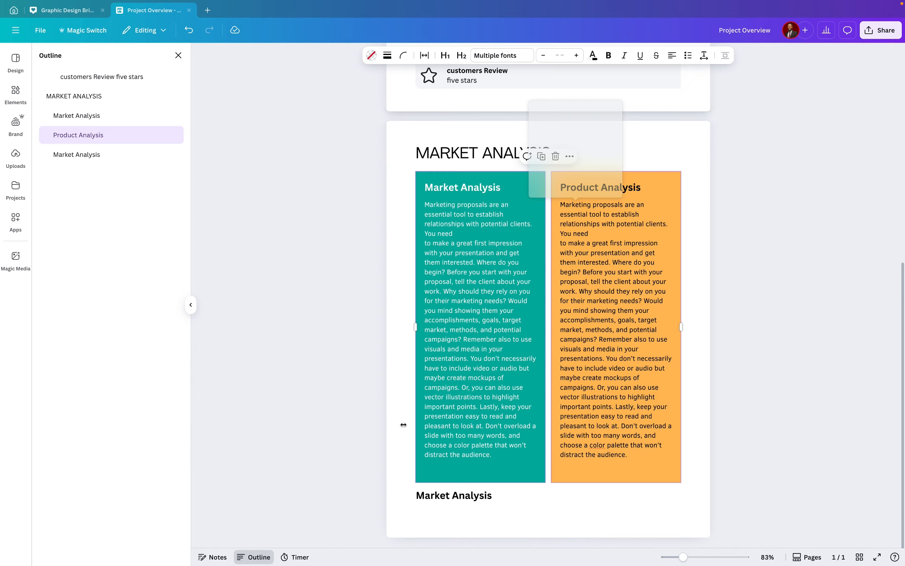
{"action": "left_click", "coordinate": [508, 497]}
{"action": "key", "text": "Return"}
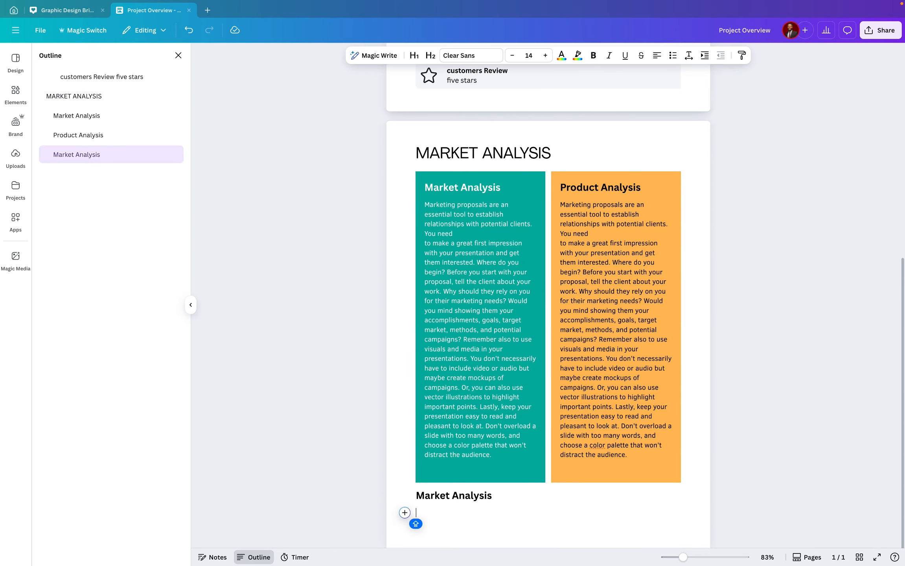
{"action": "key", "text": "ctrl+v"}
Copy the Market Analysis heading and paste it on a new line below the pasted paragraph
{"action": "scroll", "coordinate": [546, 436], "scroll_direction": "down", "scroll_amount": 1}
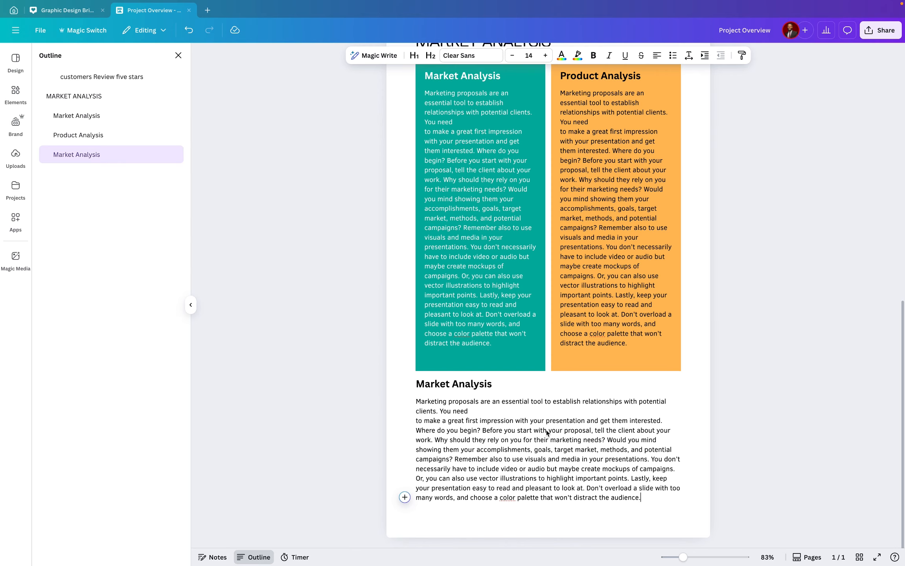
{"action": "key", "text": "Return"}
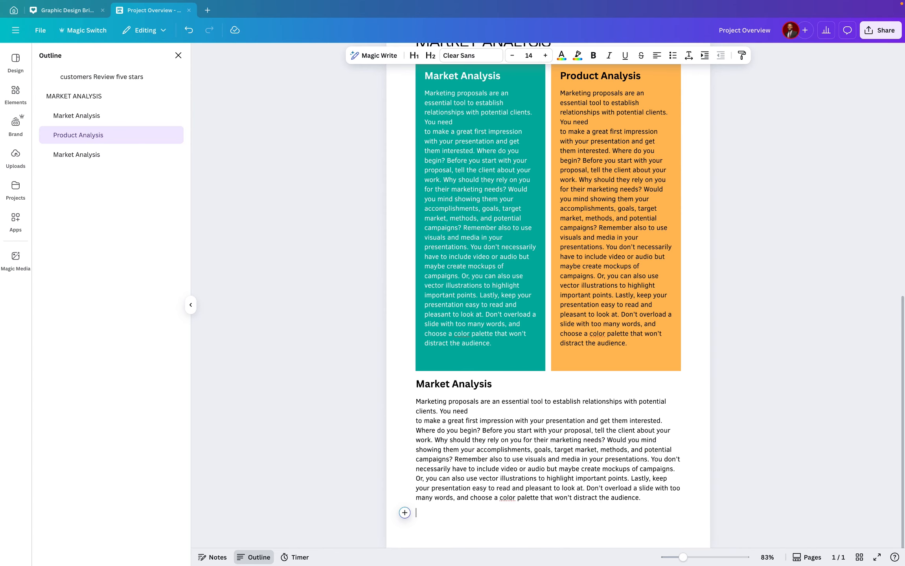
{"action": "key", "text": "BackSpace"}
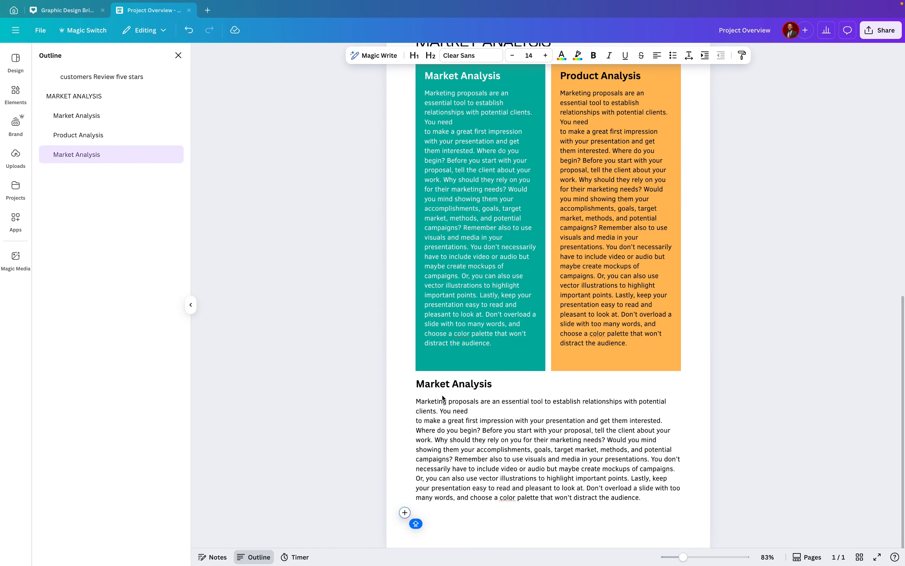
{"action": "left_click_drag", "start_coordinate": [417, 384], "coordinate": [473, 396]}
{"action": "key", "text": "ctrl+c"}
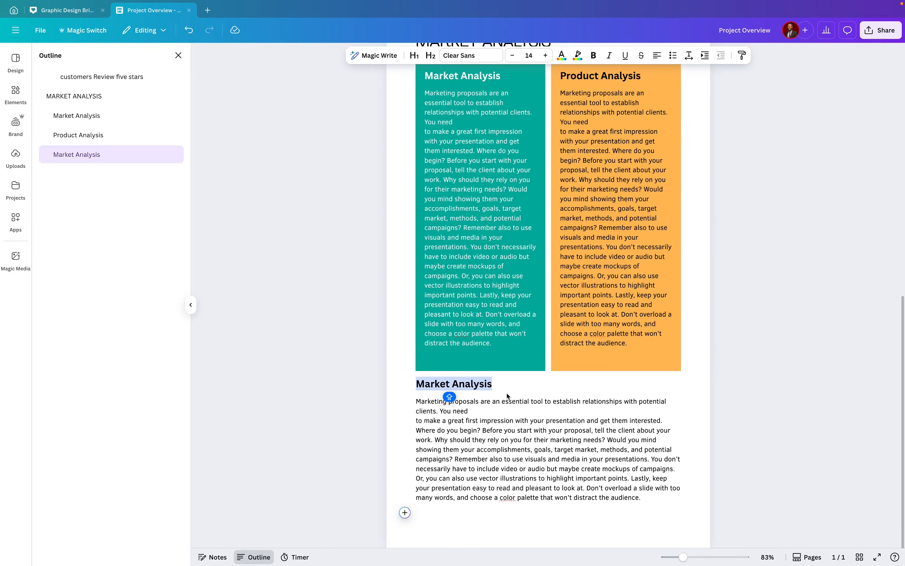
{"action": "left_click", "coordinate": [422, 515]}
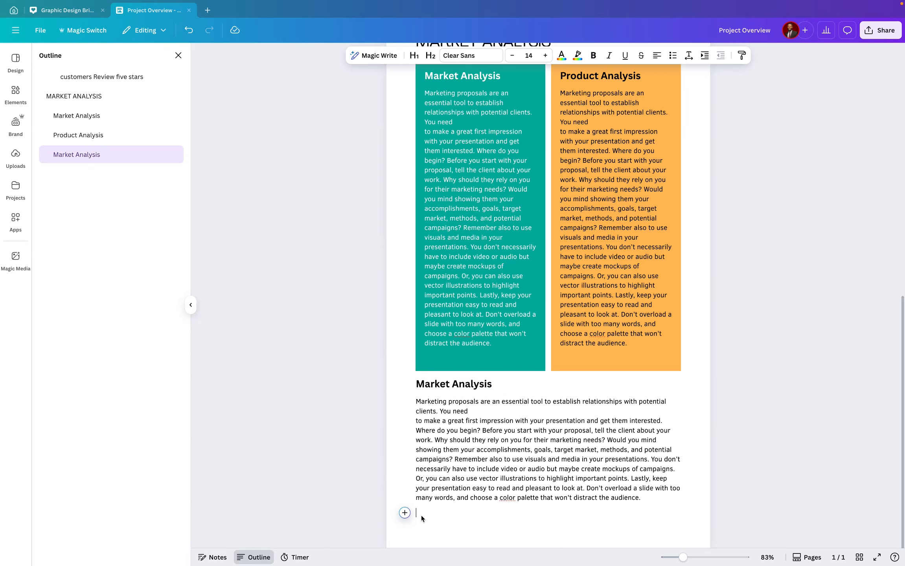
{"action": "key", "text": "ctrl+v"}
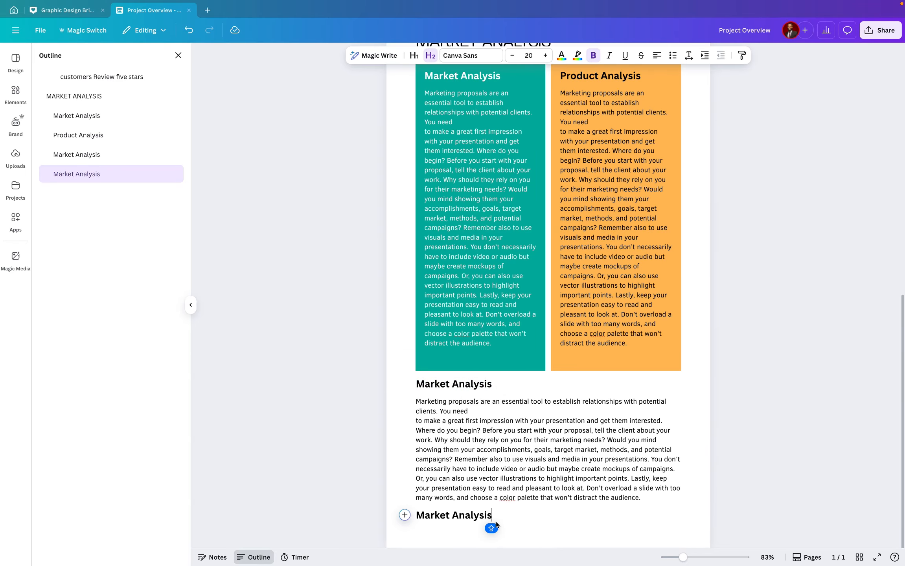
Copy the paragraph under the first Market Analysis heading and paste it below the second heading
{"action": "left_click", "coordinate": [466, 419]}
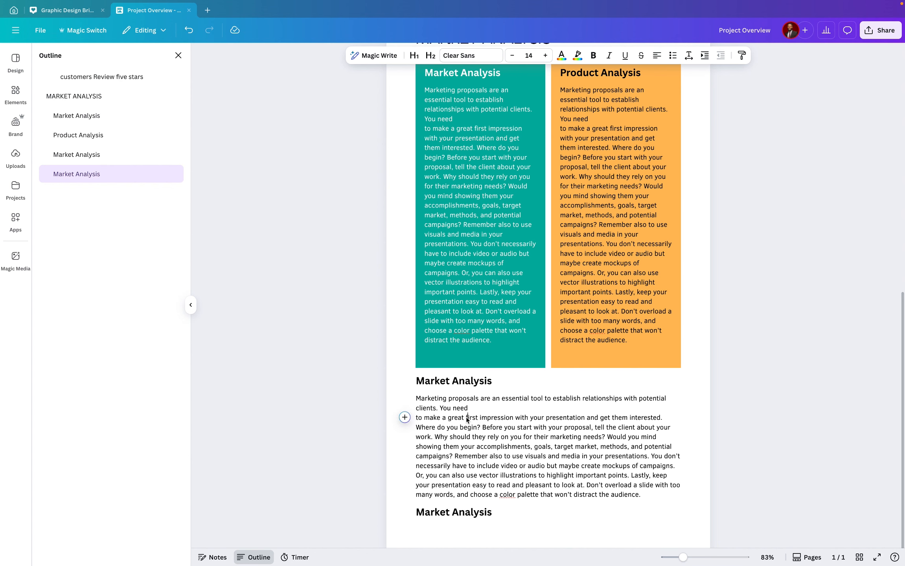
{"action": "left_click_drag", "start_coordinate": [416, 398], "coordinate": [643, 496]}
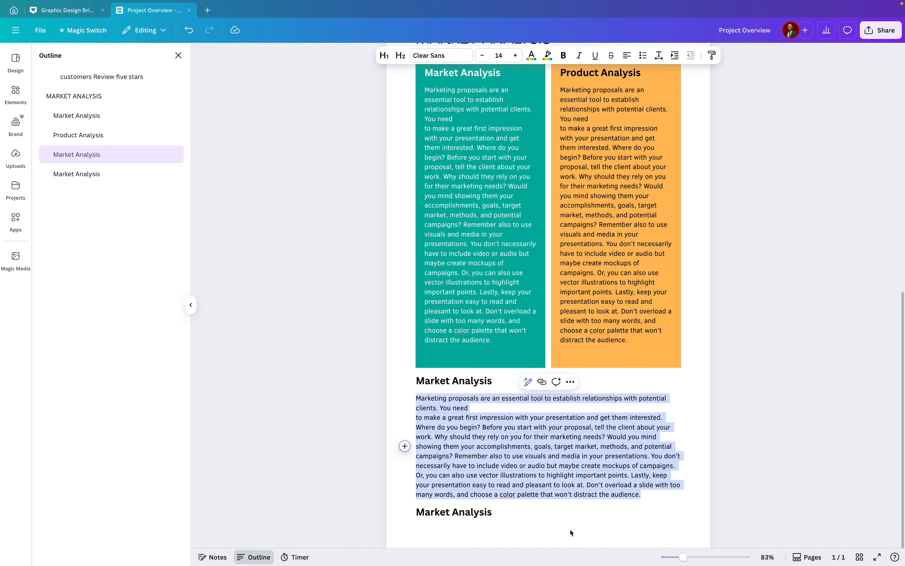
{"action": "key", "text": "ctrl+c"}
{"action": "left_click", "coordinate": [475, 533]}
{"action": "key", "text": "ctrl+v"}
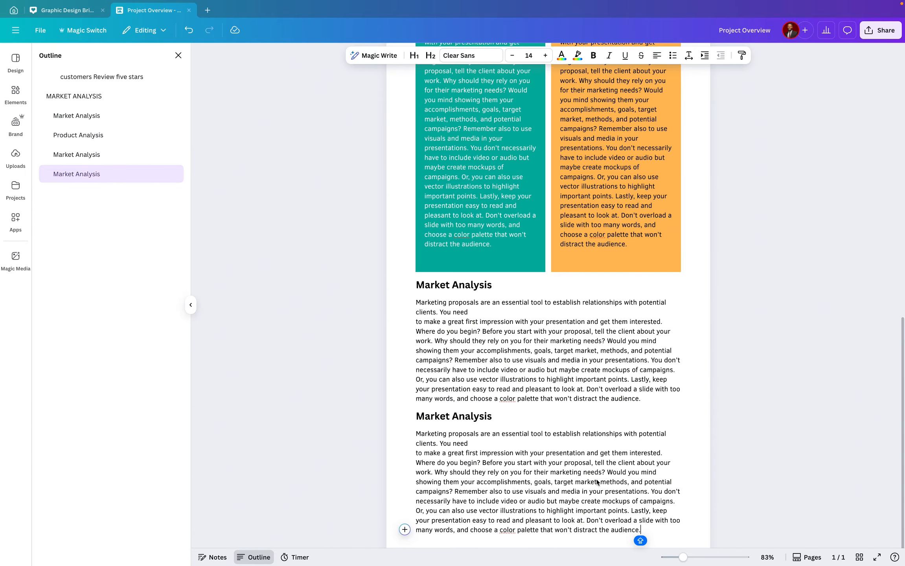
Add blank lines above the first lower Market Analysis heading and insert a divider there
{"action": "left_click", "coordinate": [416, 286]}
{"action": "key", "text": "Return"}
{"action": "key", "text": "Return"}
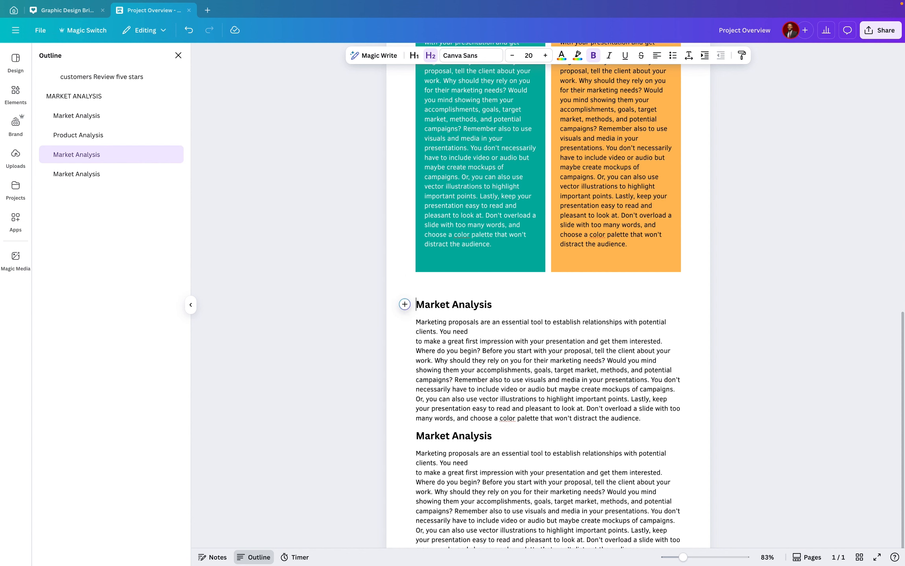
{"action": "left_click", "coordinate": [417, 287]}
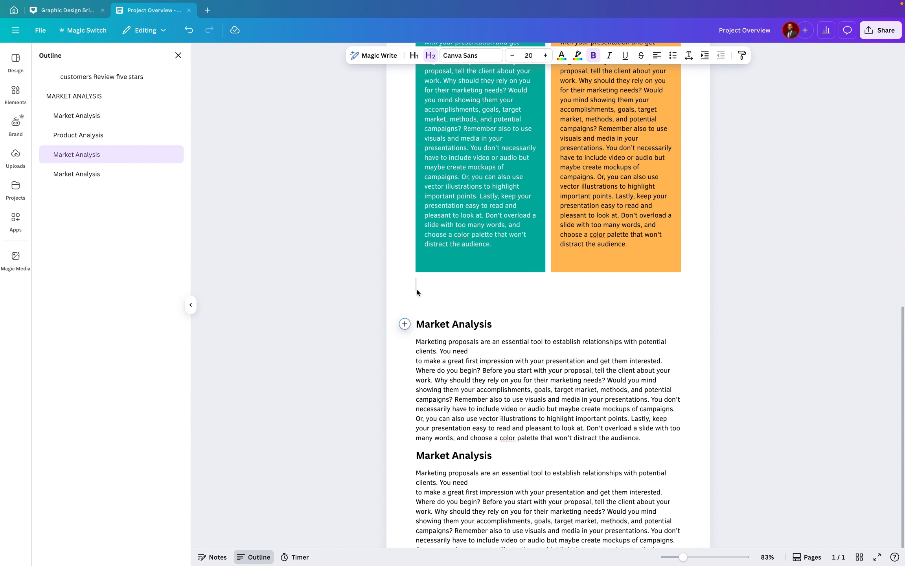
{"action": "left_click", "coordinate": [405, 286]}
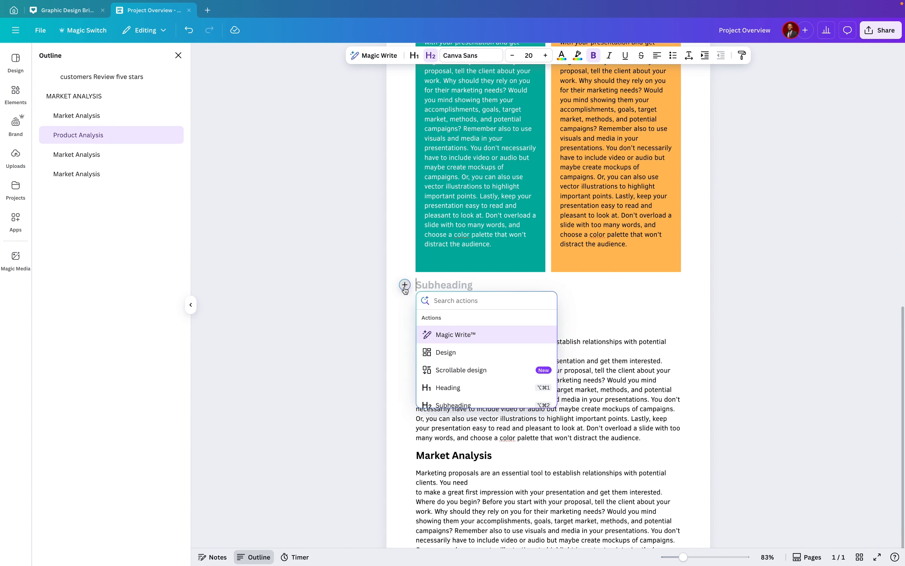
{"action": "scroll", "coordinate": [464, 370], "scroll_direction": "down", "scroll_amount": 5}
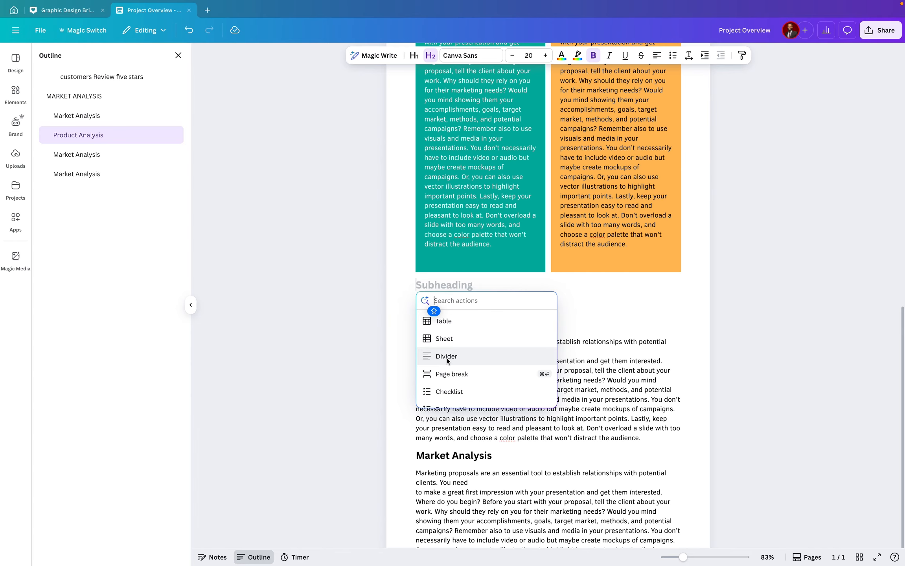
{"action": "left_click", "coordinate": [451, 357]}
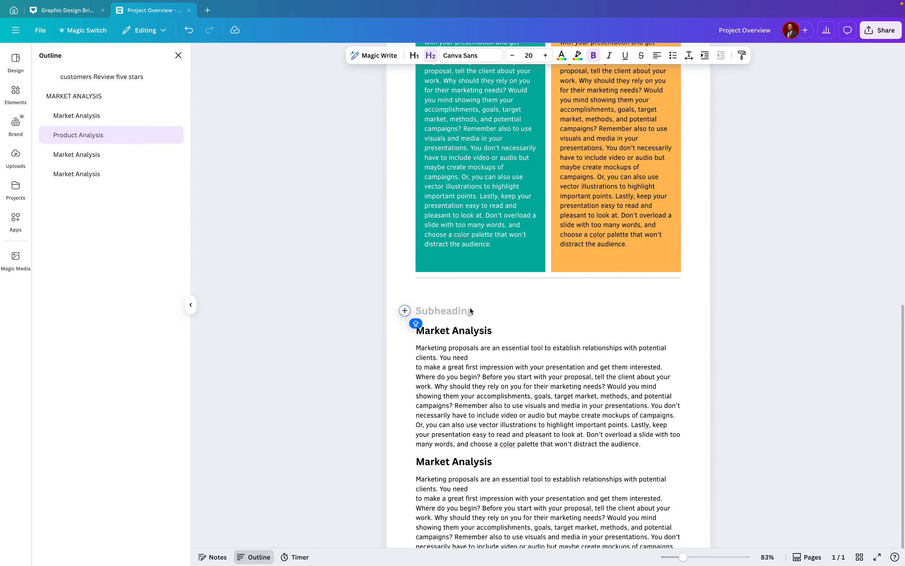
Insert a second divider on the line below the first one
{"action": "left_click", "coordinate": [405, 311]}
{"action": "scroll", "coordinate": [456, 398], "scroll_direction": "down", "scroll_amount": 5}
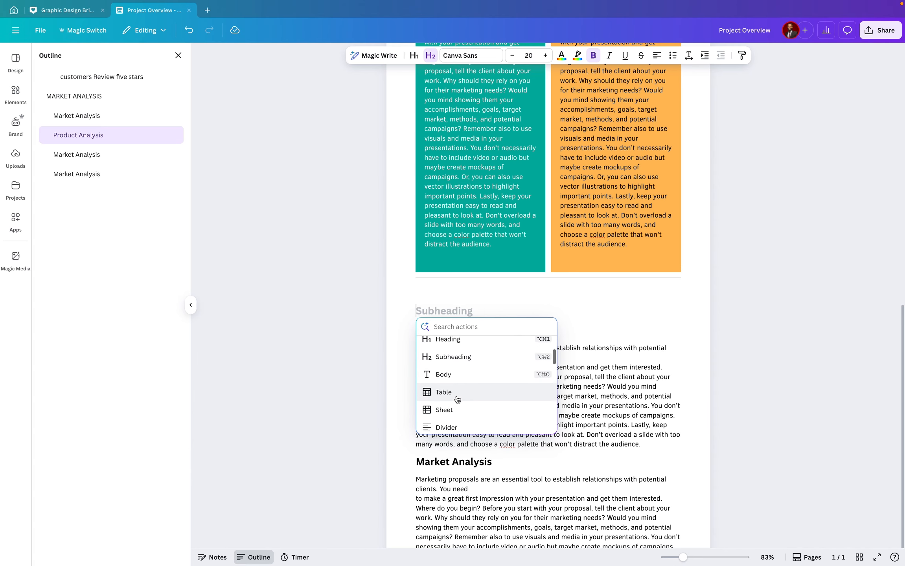
{"action": "left_click", "coordinate": [453, 395]}
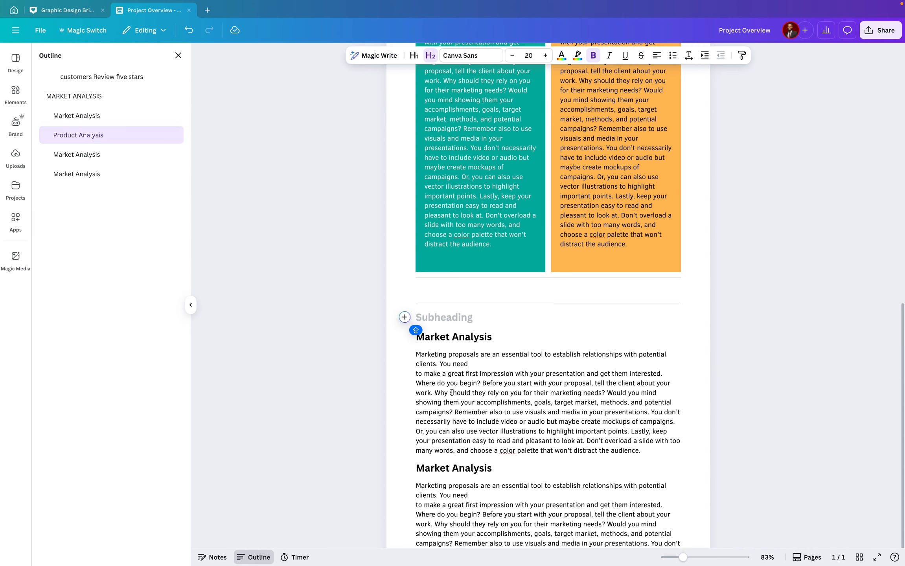
Colour the new divider teal and shorten it into a centred line
{"action": "left_click", "coordinate": [541, 304]}
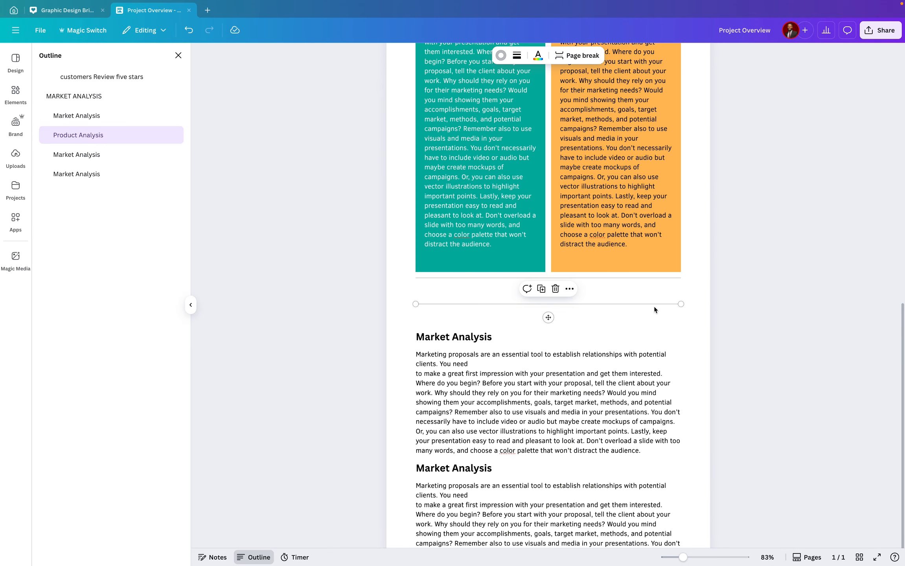
{"action": "left_click", "coordinate": [500, 55]}
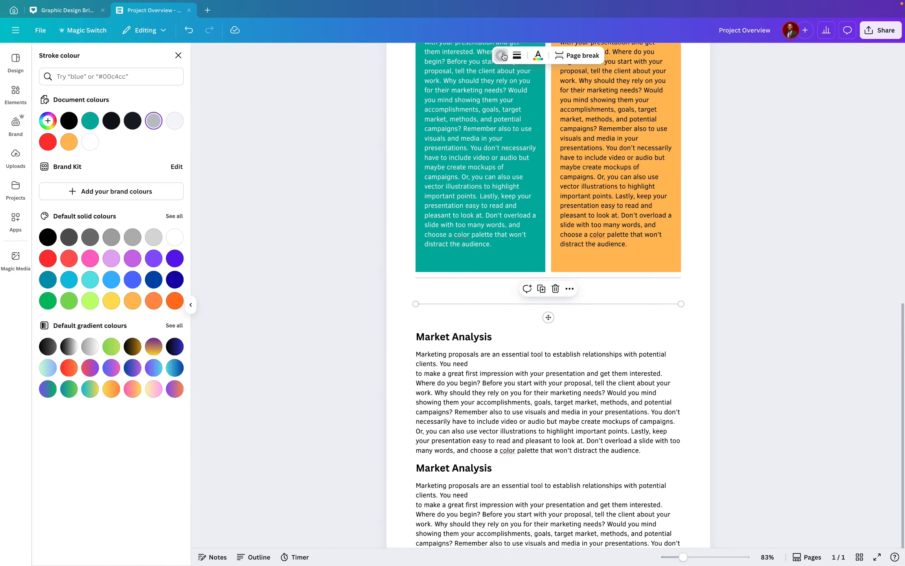
{"action": "left_click", "coordinate": [91, 120]}
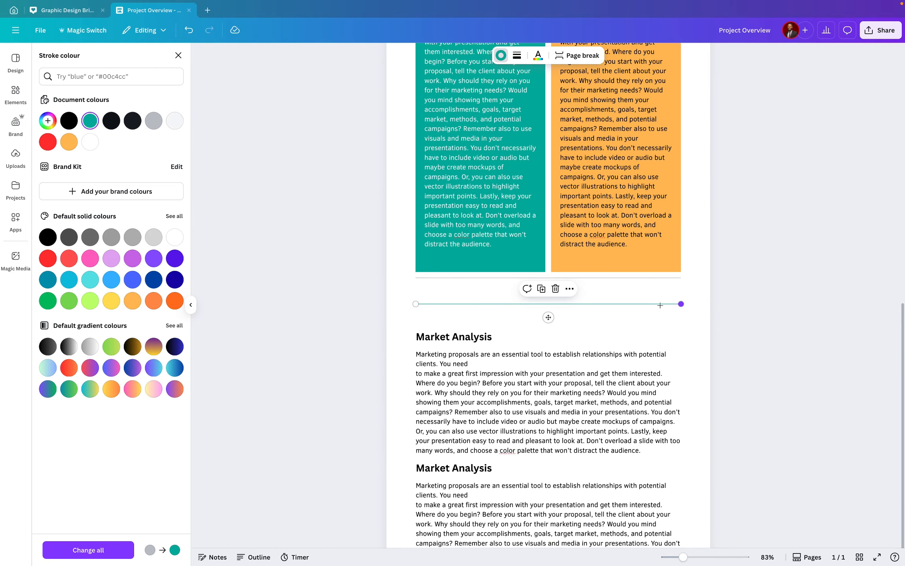
{"action": "left_click_drag", "start_coordinate": [681, 304], "coordinate": [620, 305]}
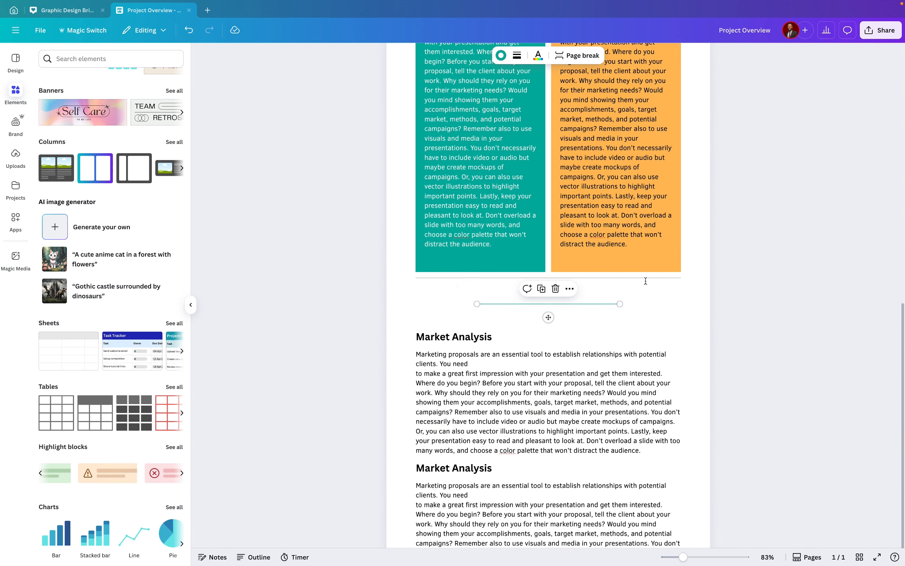
Delete the grey full-width divider and nudge the teal divider into place
{"action": "left_click", "coordinate": [647, 280]}
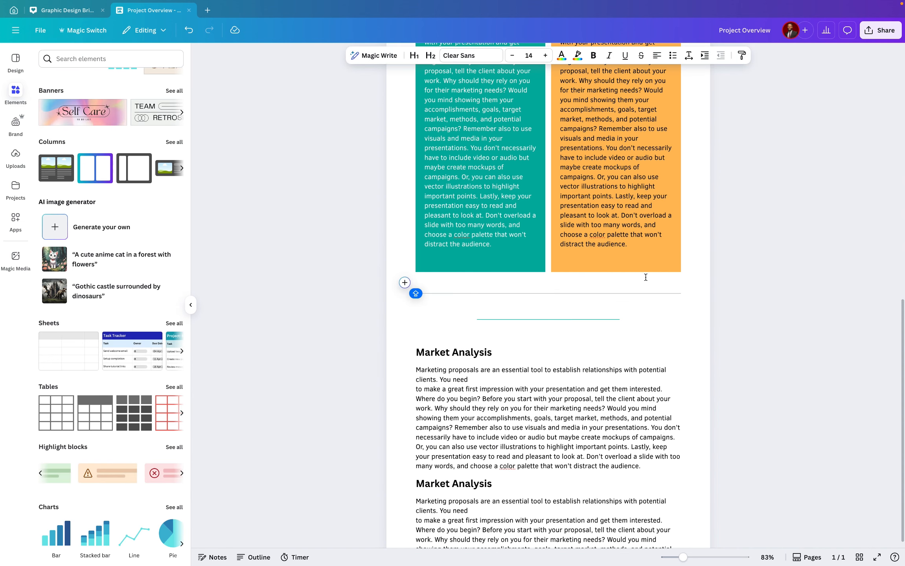
{"action": "left_click", "coordinate": [656, 293]}
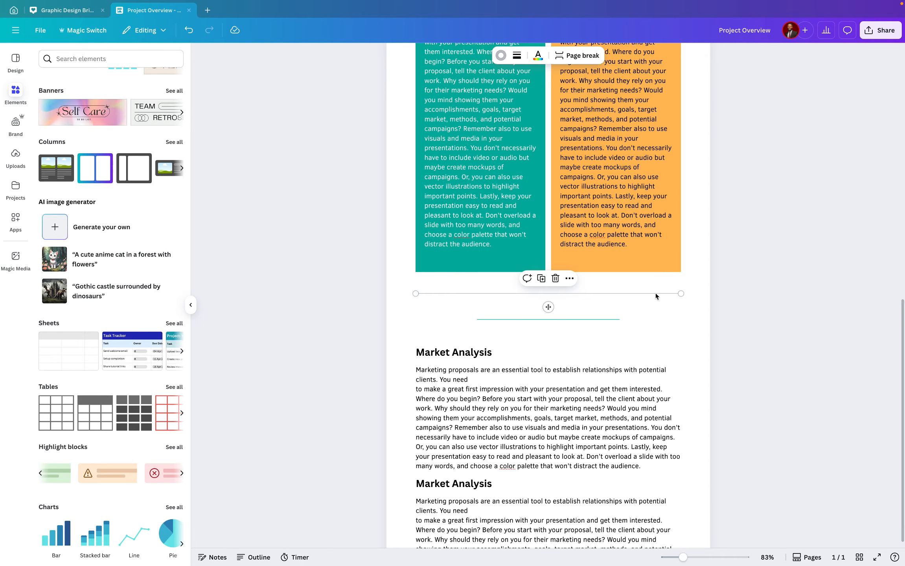
{"action": "key", "text": "Delete"}
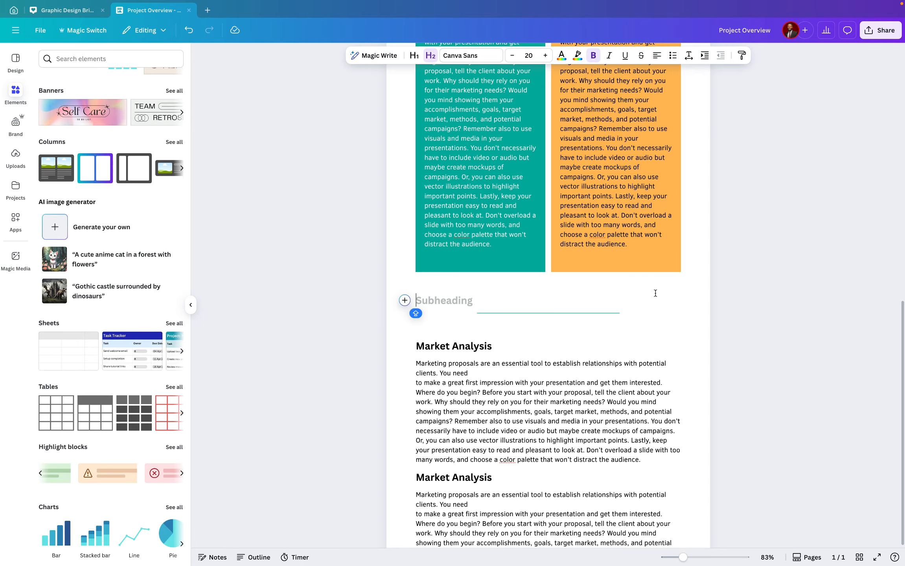
{"action": "left_click", "coordinate": [551, 313]}
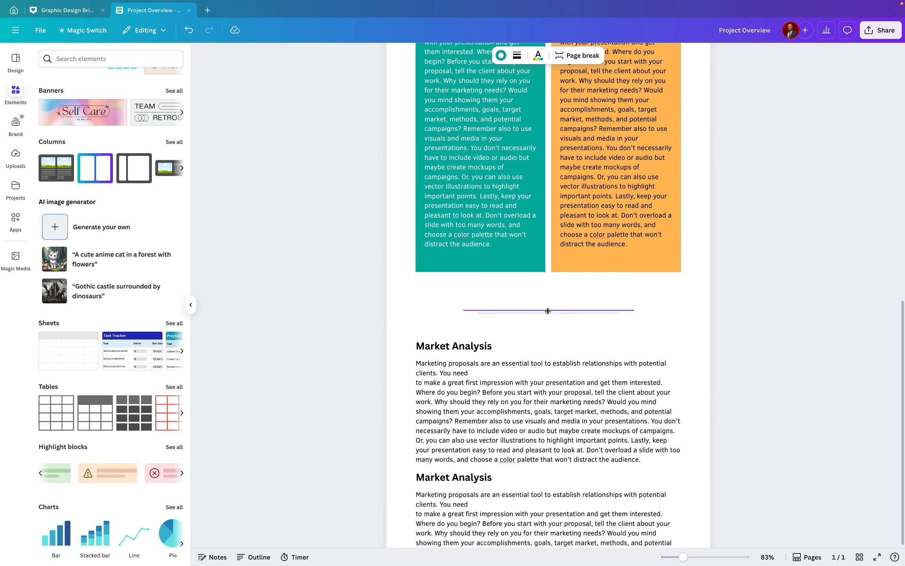
{"action": "left_click_drag", "start_coordinate": [548, 299], "coordinate": [548, 299]}
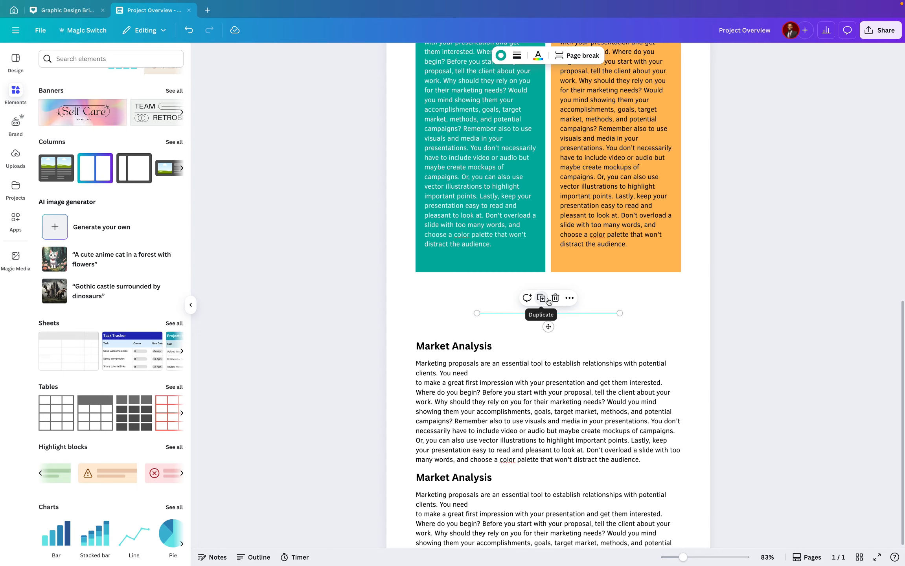
{"action": "left_click", "coordinate": [479, 322]}
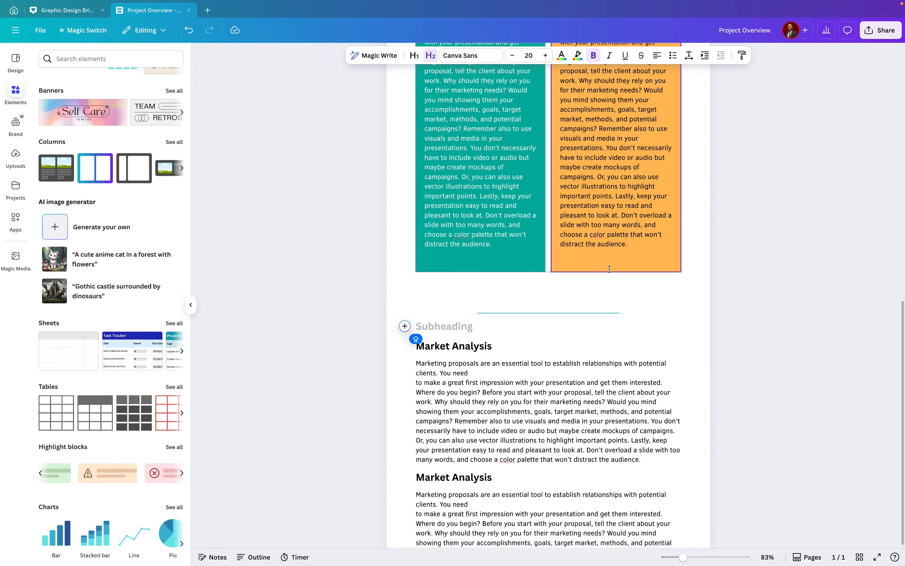
Scroll through both pages to review the finished layout
{"action": "left_click", "coordinate": [640, 371]}
{"action": "scroll", "coordinate": [565, 380], "scroll_direction": "down", "scroll_amount": 3}
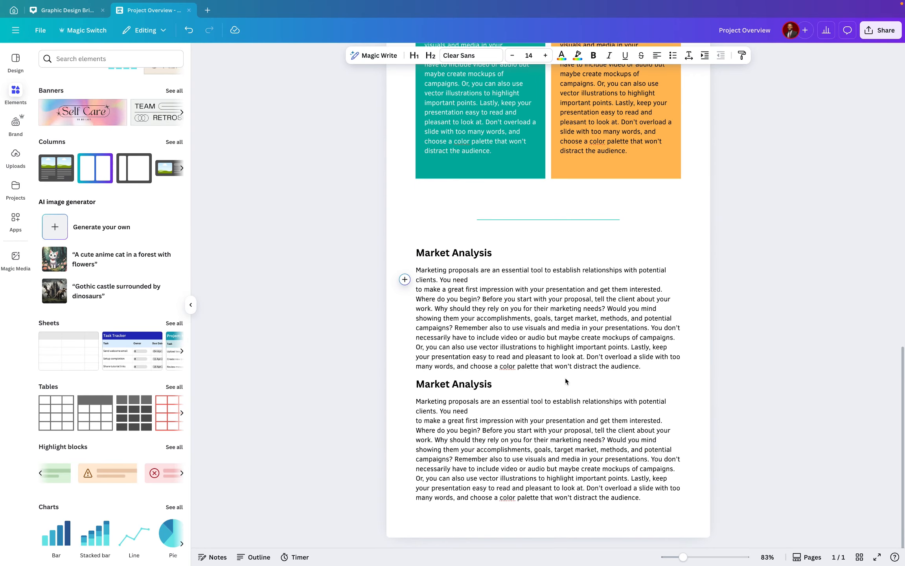
{"action": "scroll", "coordinate": [565, 377], "scroll_direction": "up", "scroll_amount": 15}
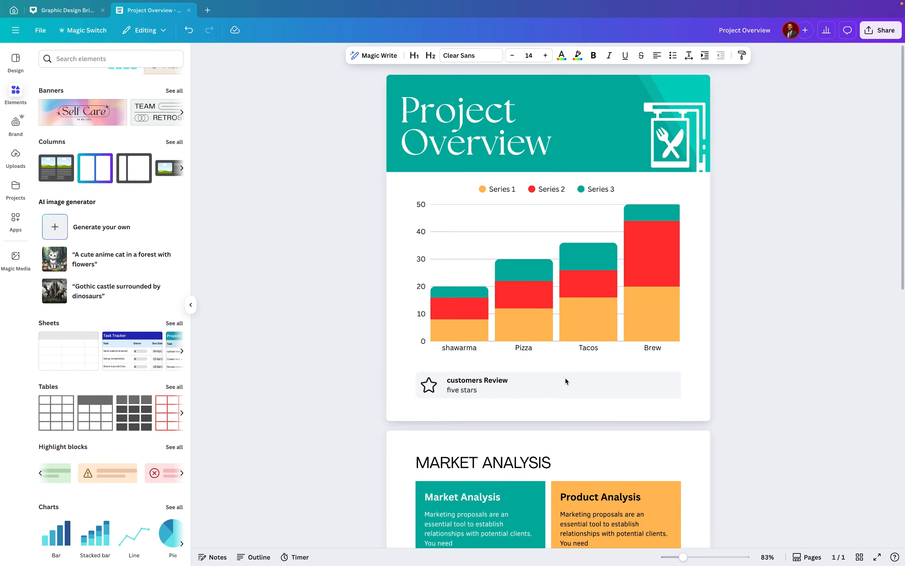
{"action": "scroll", "coordinate": [565, 378], "scroll_direction": "down", "scroll_amount": 15}
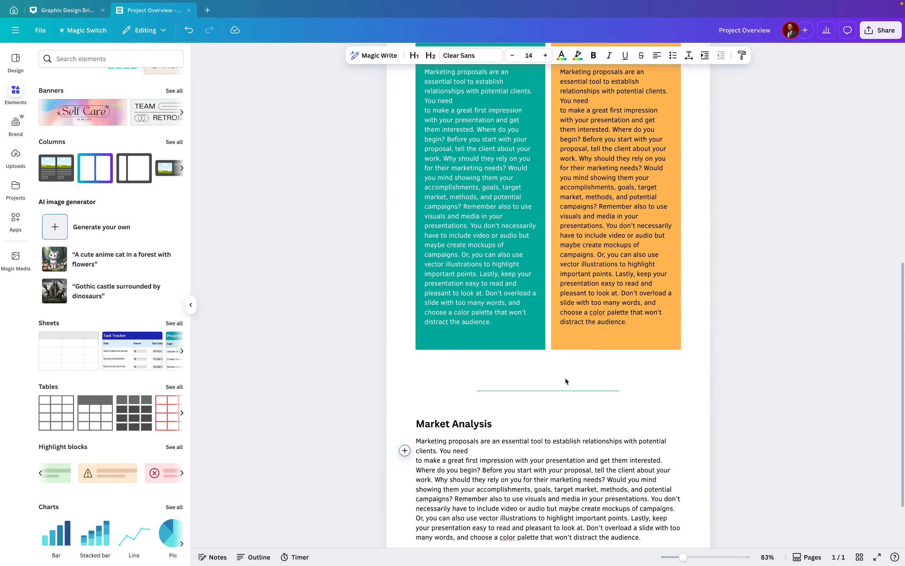
{"action": "scroll", "coordinate": [566, 379], "scroll_direction": "up", "scroll_amount": 12}
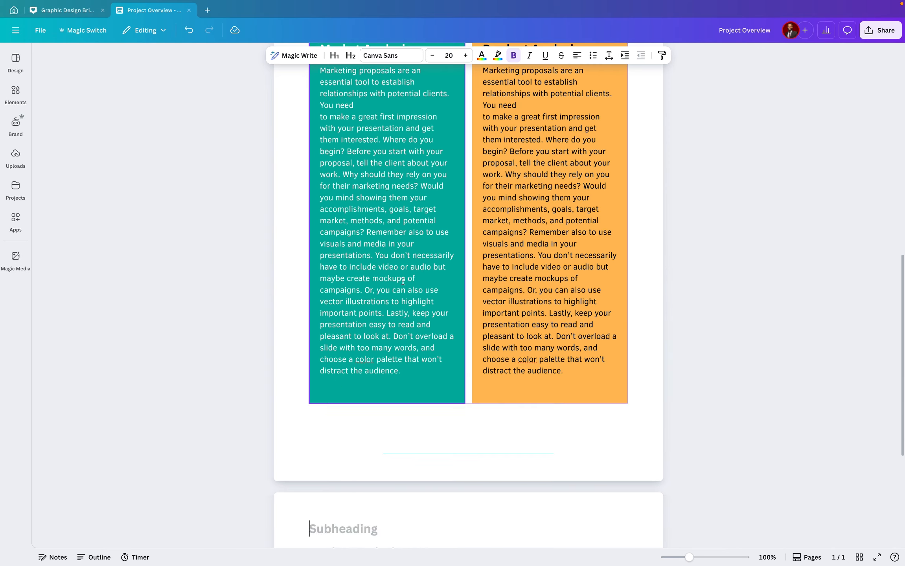
{"action": "scroll", "coordinate": [642, 218], "scroll_direction": "up", "scroll_amount": 2}
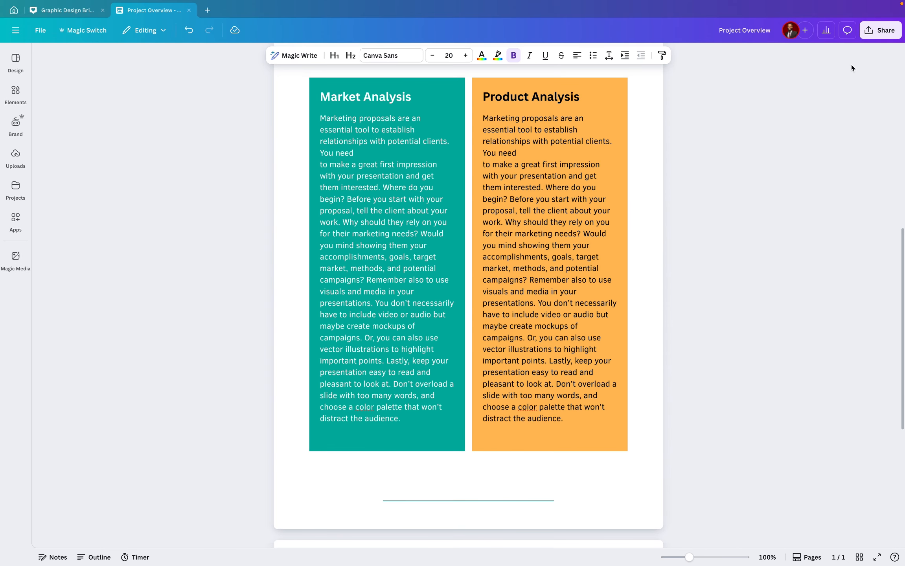
Open the Share design panel
{"action": "left_click", "coordinate": [865, 34]}
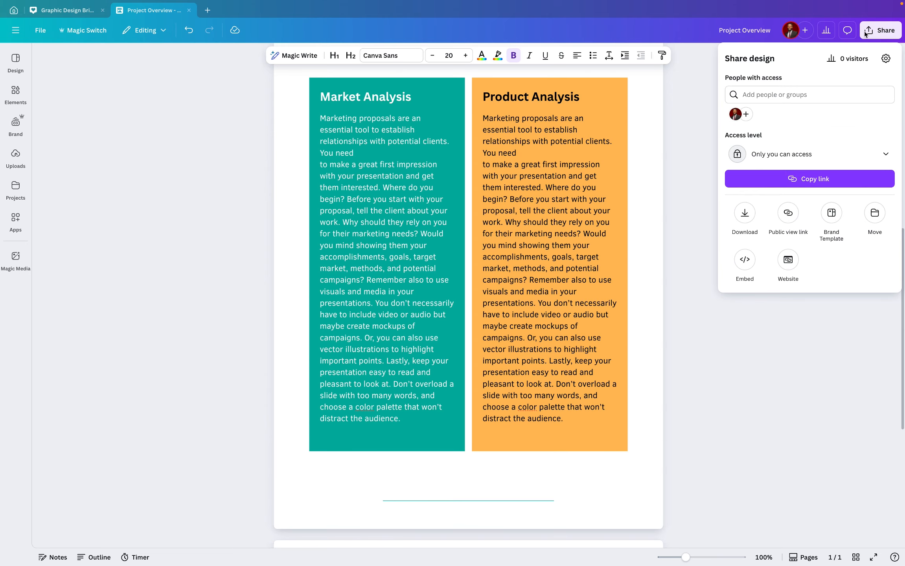
{"action": "left_click", "coordinate": [744, 215]}
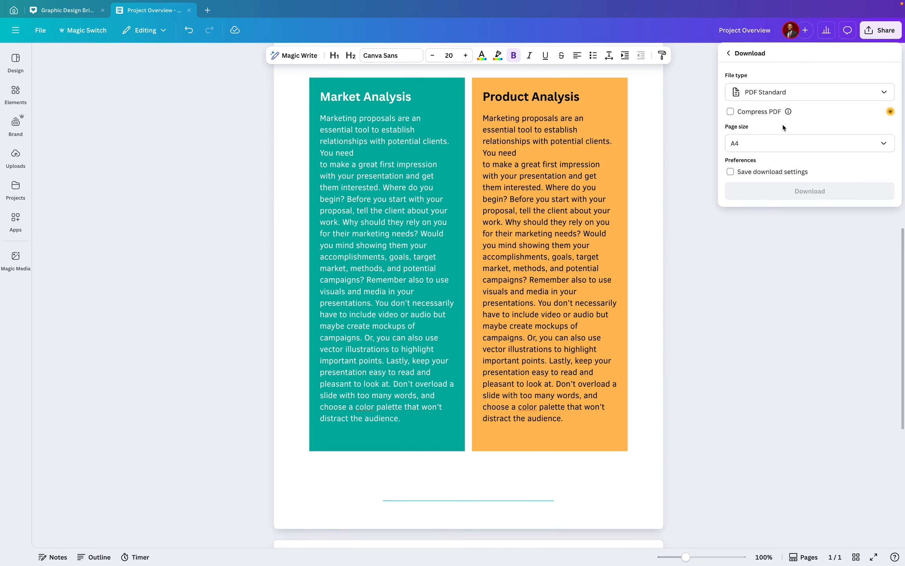
{"action": "left_click", "coordinate": [810, 94]}
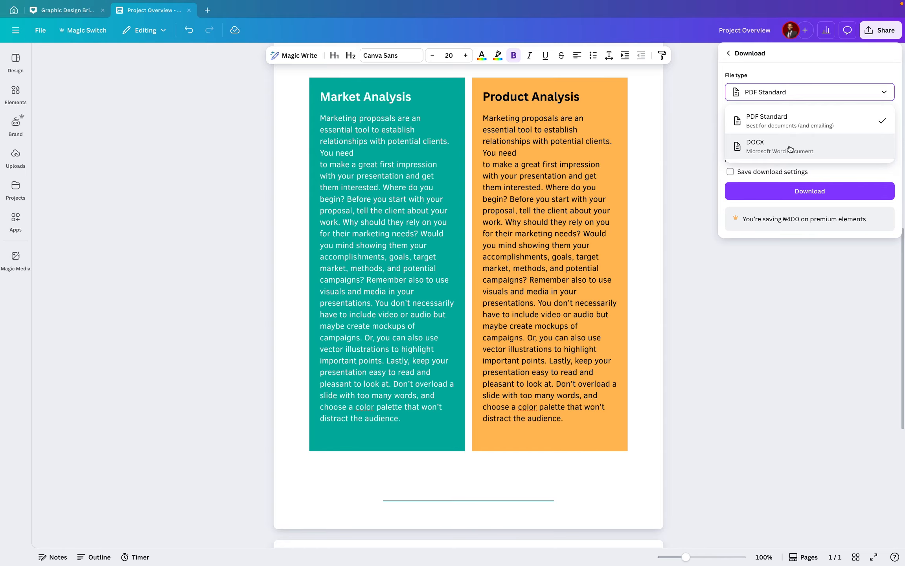
{"action": "left_click", "coordinate": [742, 53]}
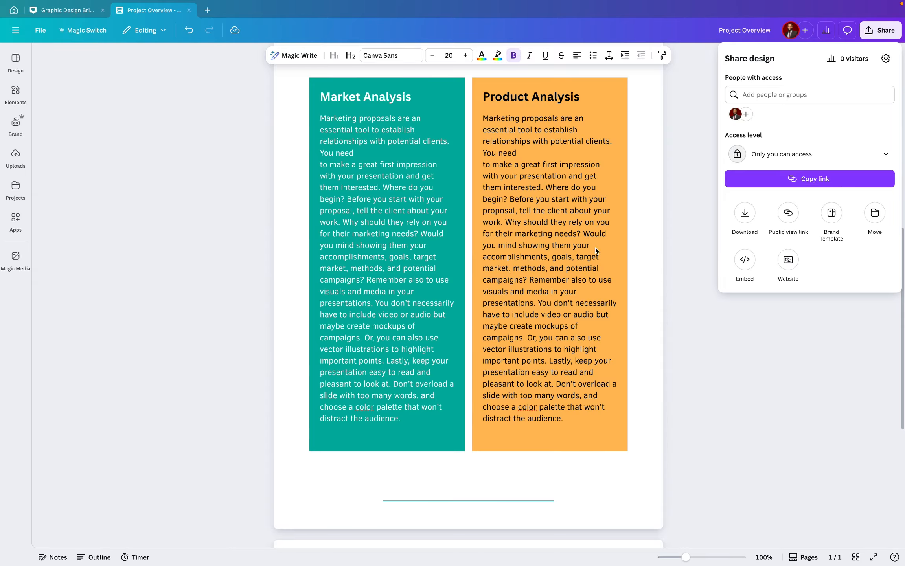
Copy the design's link and dismiss the private-link notice
{"action": "left_click", "coordinate": [796, 179]}
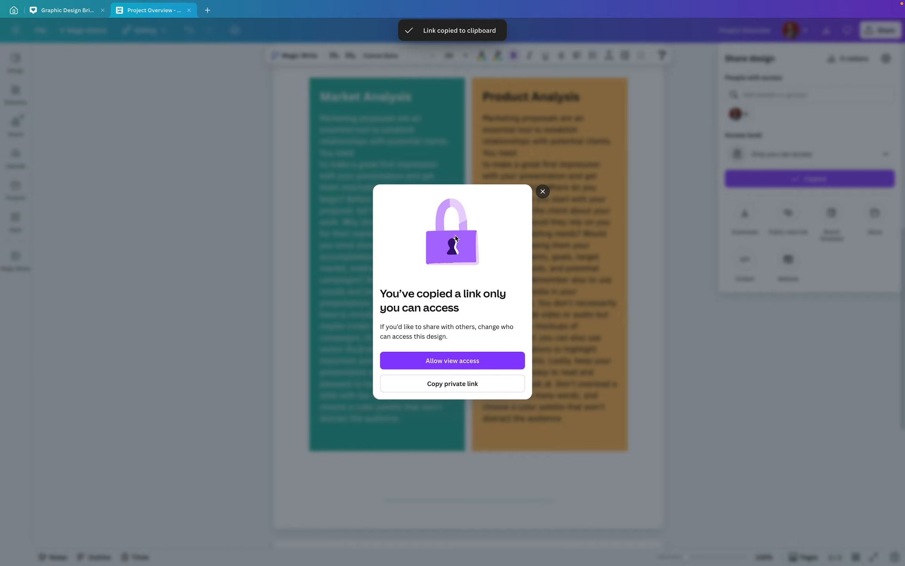
{"action": "left_click", "coordinate": [544, 192]}
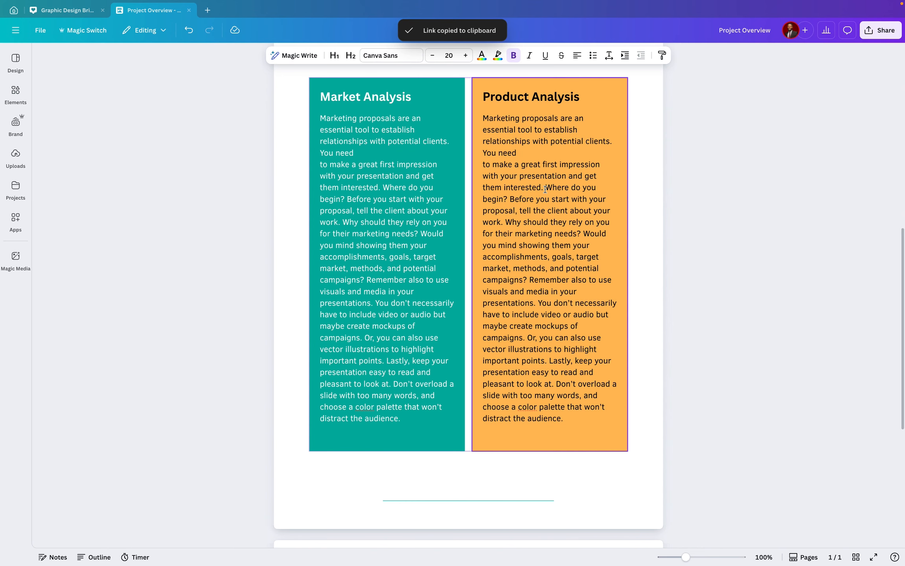
Scroll through the chart, Market Analysis page and following page to review the whole document
{"action": "scroll", "coordinate": [532, 219], "scroll_direction": "up", "scroll_amount": 5}
{"action": "scroll", "coordinate": [532, 219], "scroll_direction": "up", "scroll_amount": 5}
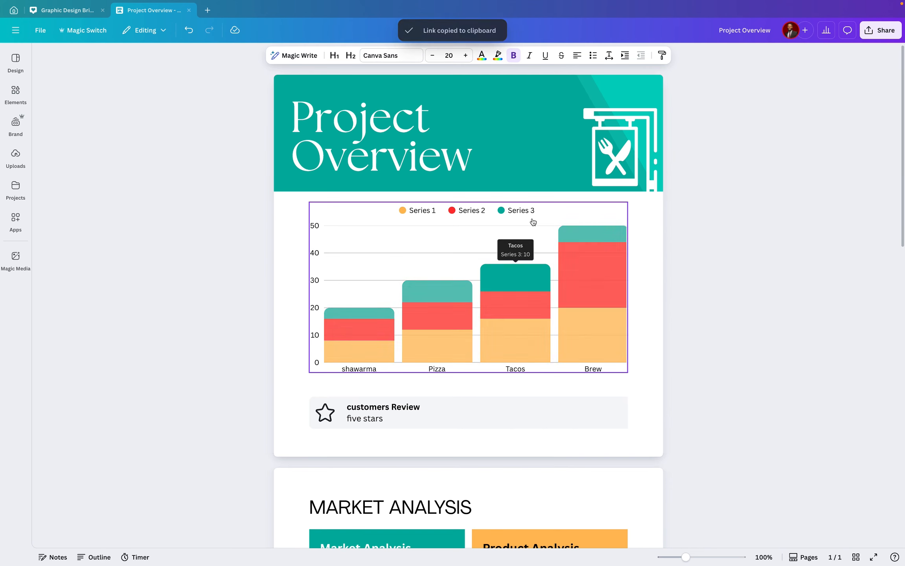
{"action": "scroll", "coordinate": [533, 219], "scroll_direction": "down", "scroll_amount": 7}
{"action": "scroll", "coordinate": [532, 219], "scroll_direction": "down", "scroll_amount": 10}
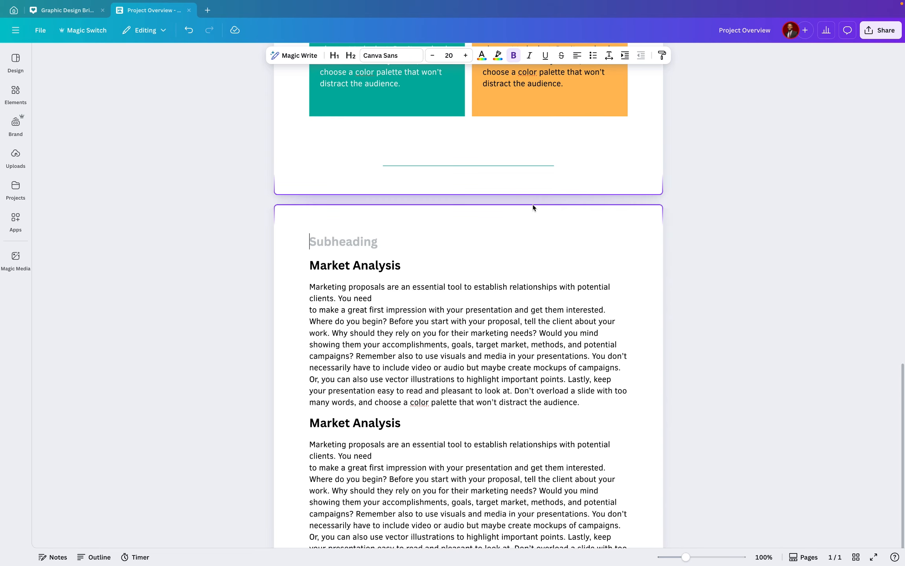
{"action": "scroll", "coordinate": [533, 204], "scroll_direction": "down", "scroll_amount": 2}
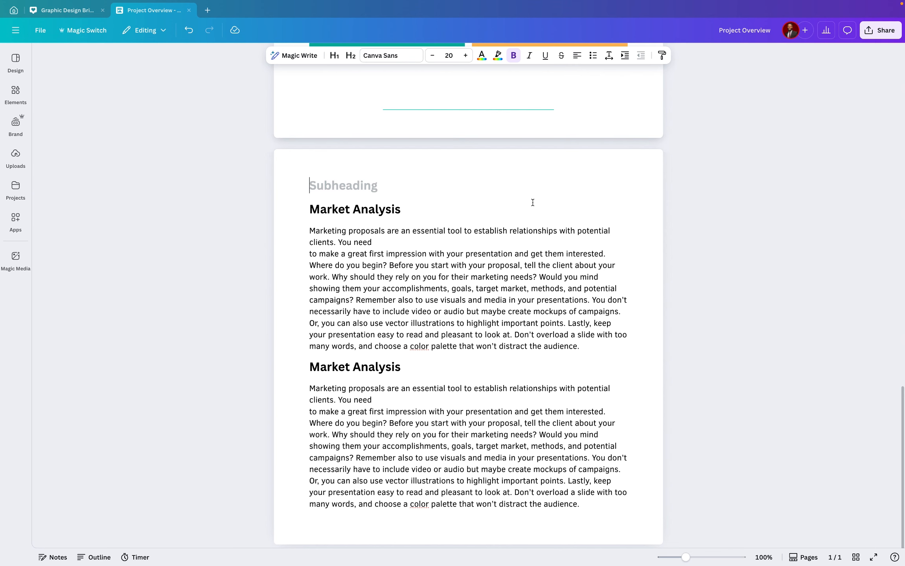
{"action": "scroll", "coordinate": [532, 203], "scroll_direction": "up", "scroll_amount": 10}
{"action": "scroll", "coordinate": [412, 291], "scroll_direction": "down", "scroll_amount": 5}
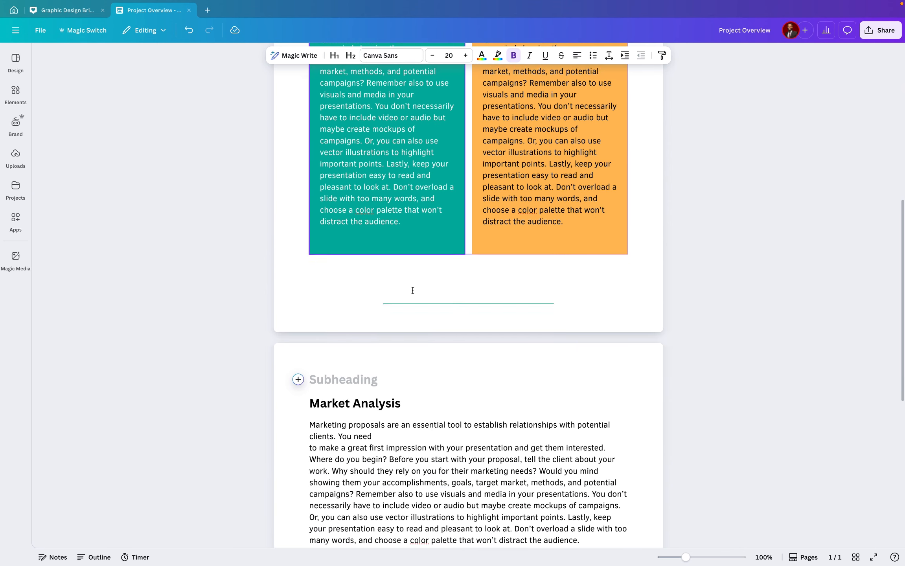
{"action": "scroll", "coordinate": [412, 291], "scroll_direction": "down", "scroll_amount": 5}
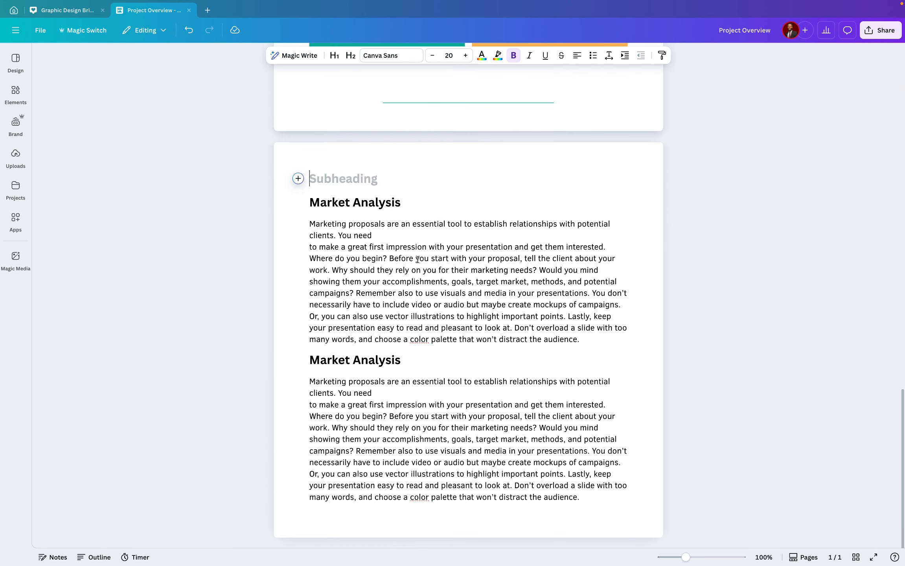
{"action": "scroll", "coordinate": [465, 202], "scroll_direction": "up", "scroll_amount": 5}
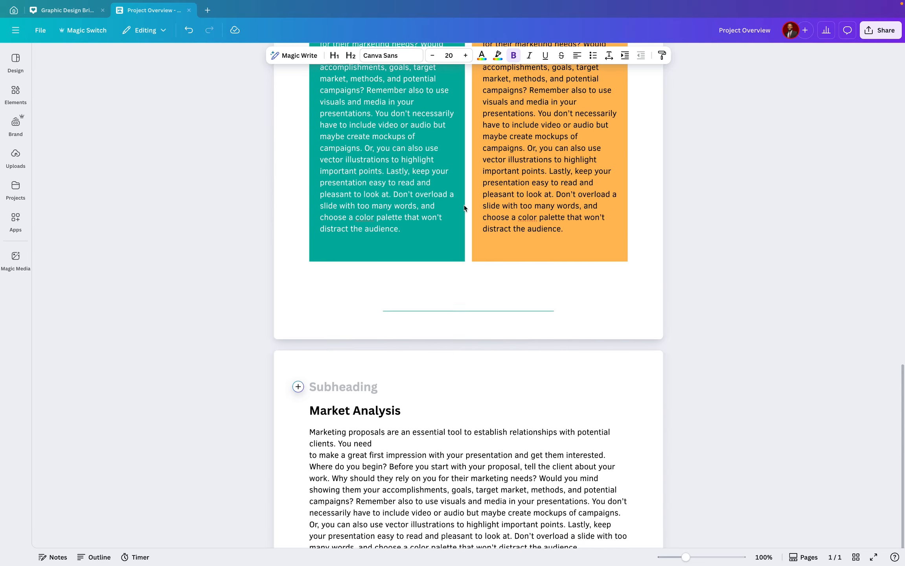
{"action": "scroll", "coordinate": [464, 208], "scroll_direction": "up", "scroll_amount": 7}
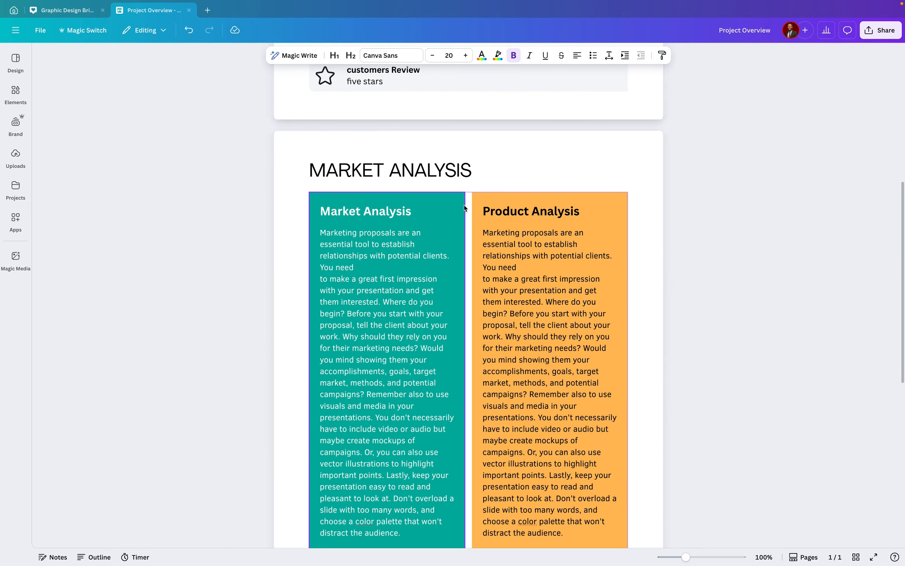